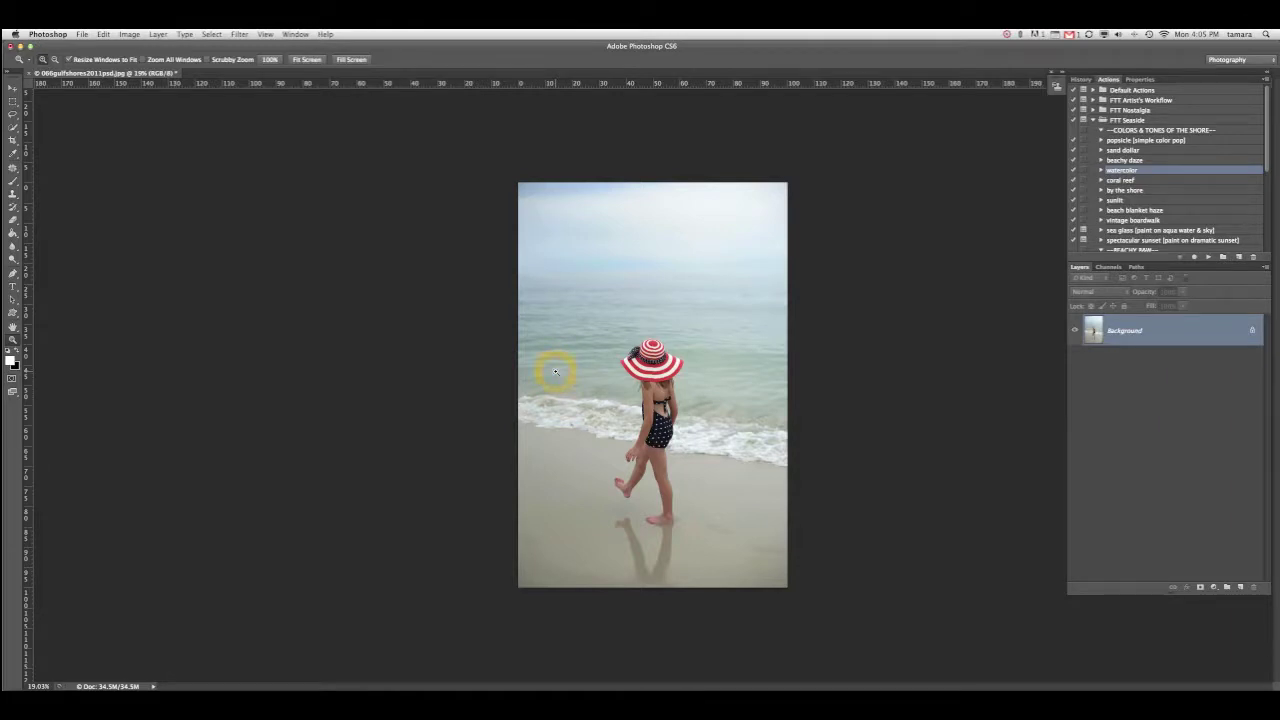
- Run the watercolor action to add an aqua watercolor tint, comparing it with the original
click(890, 348)
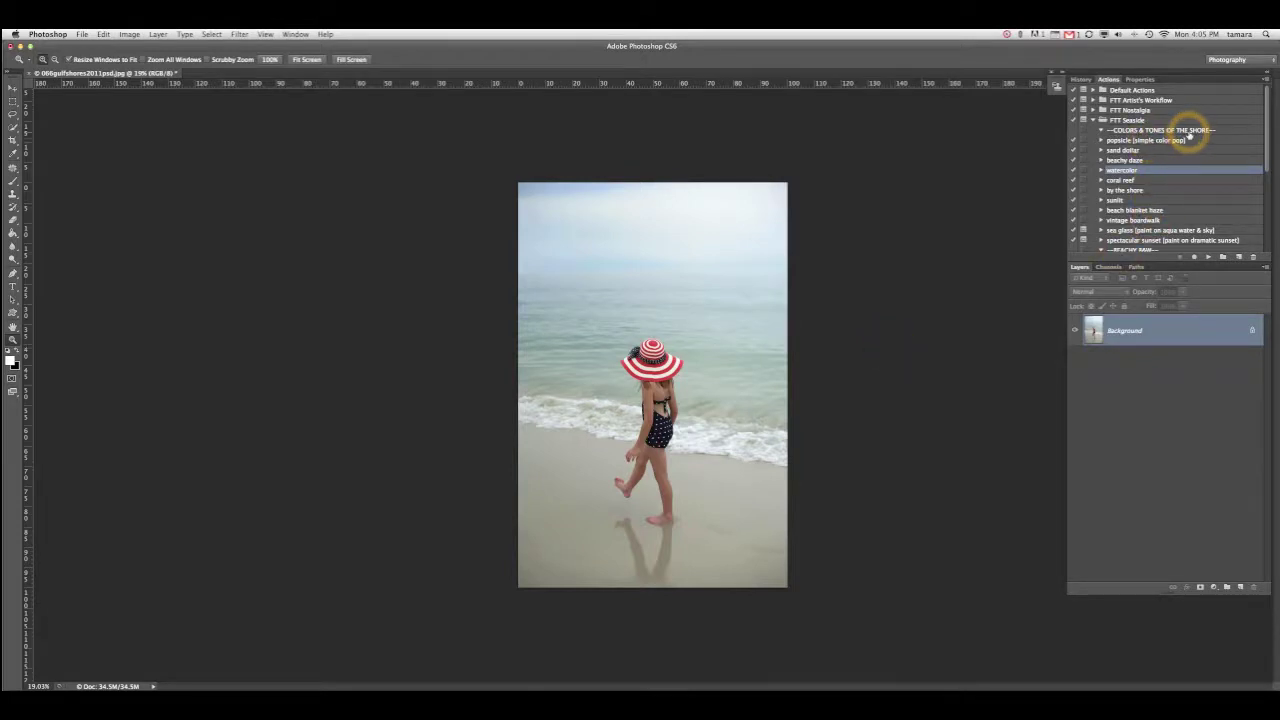
drag(1188, 137, 1161, 142)
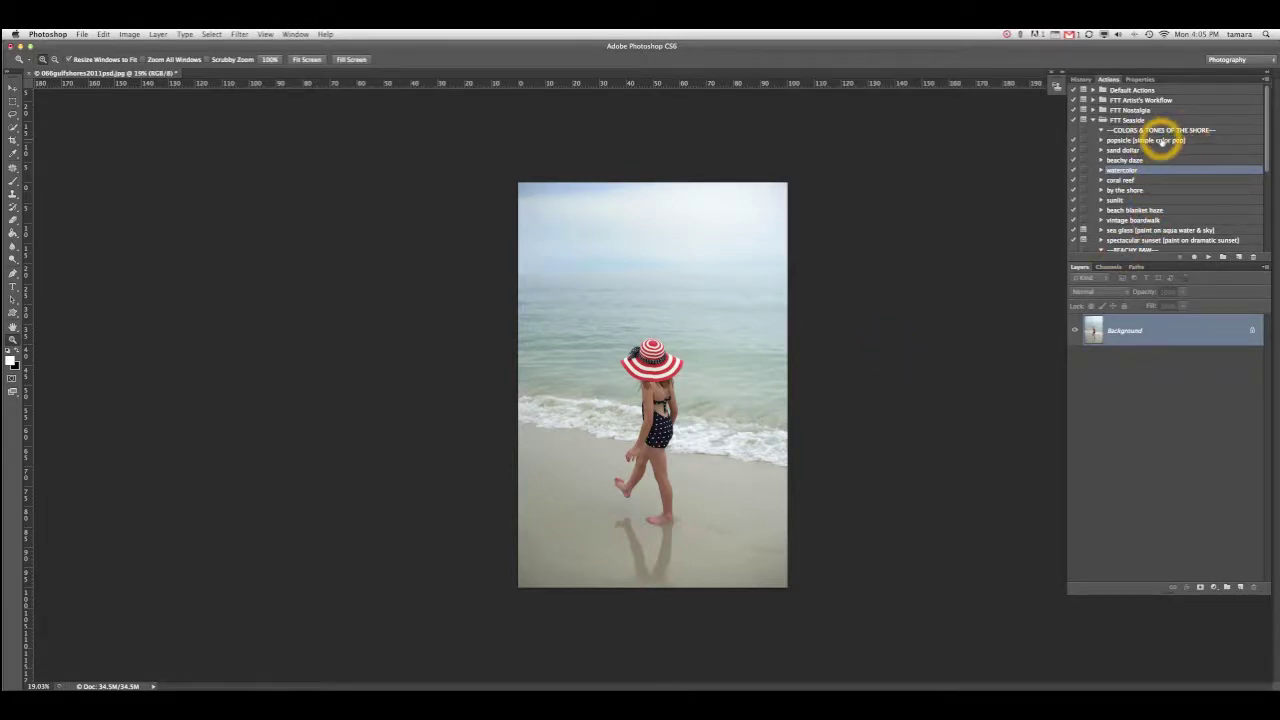
click(1208, 258)
click(1208, 258)
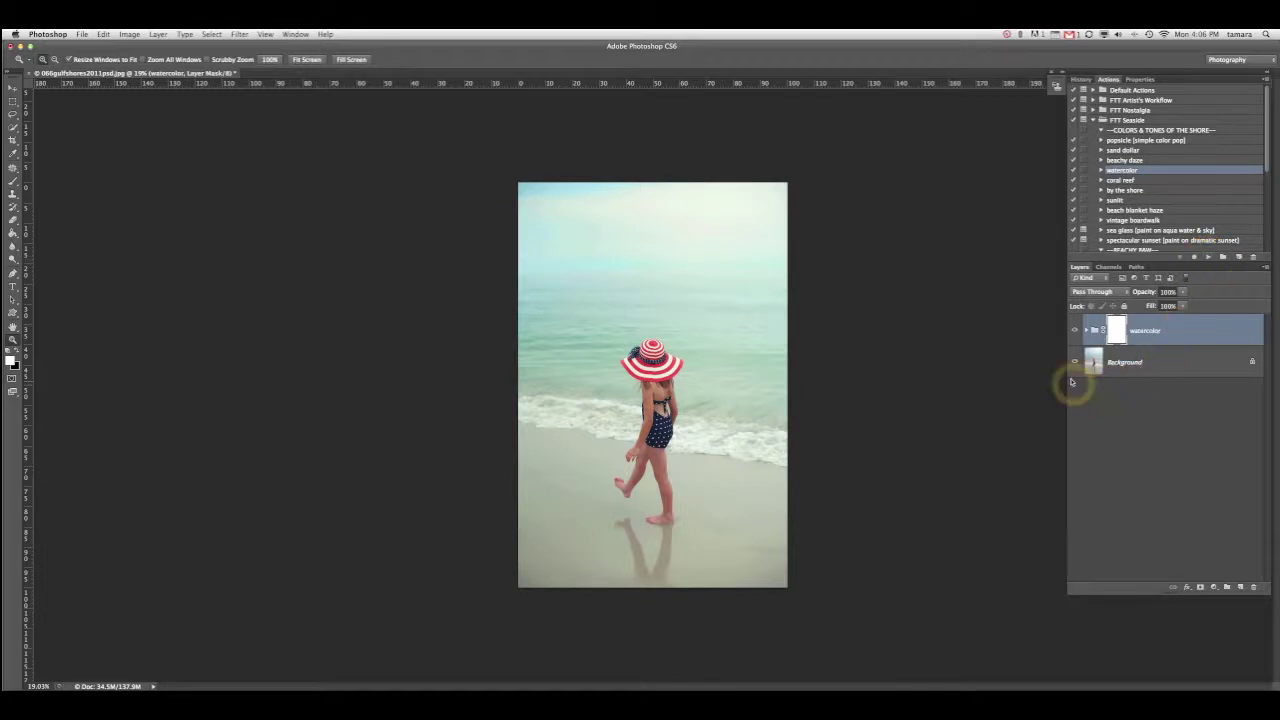
click(1074, 331)
click(1073, 330)
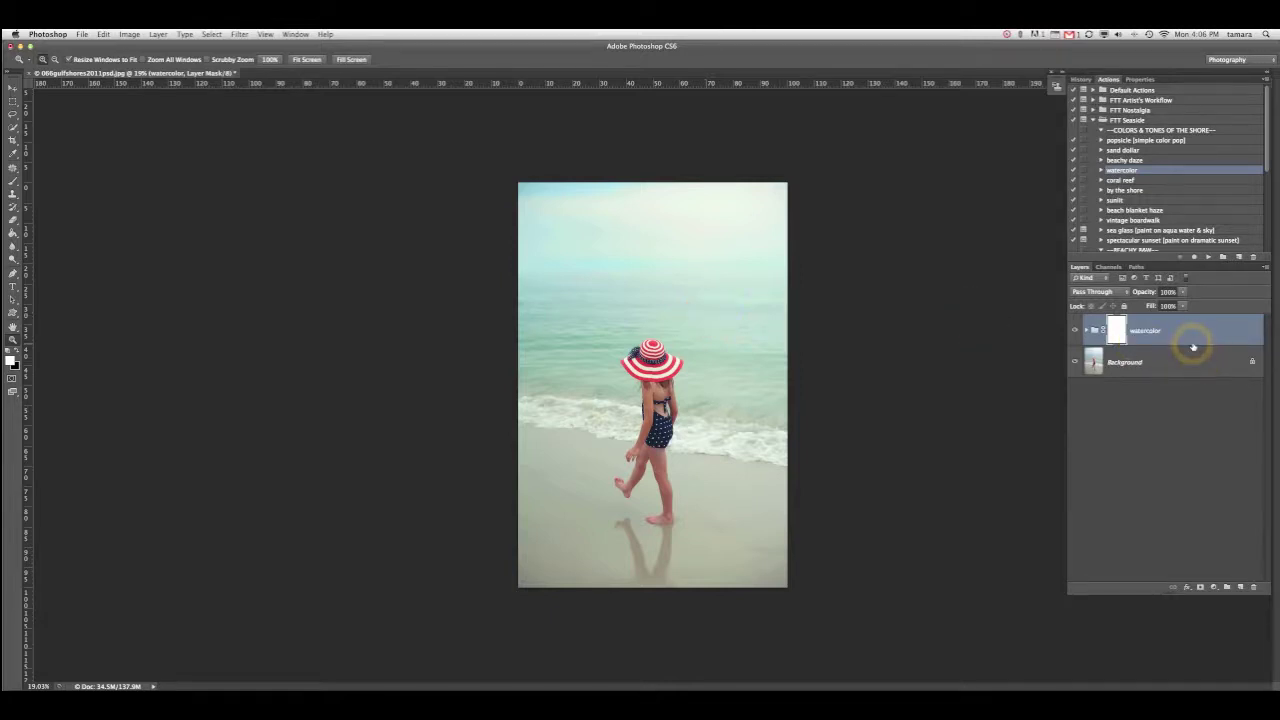
- Inspect the watercolor group's layers, then select the group and delete it
click(1087, 331)
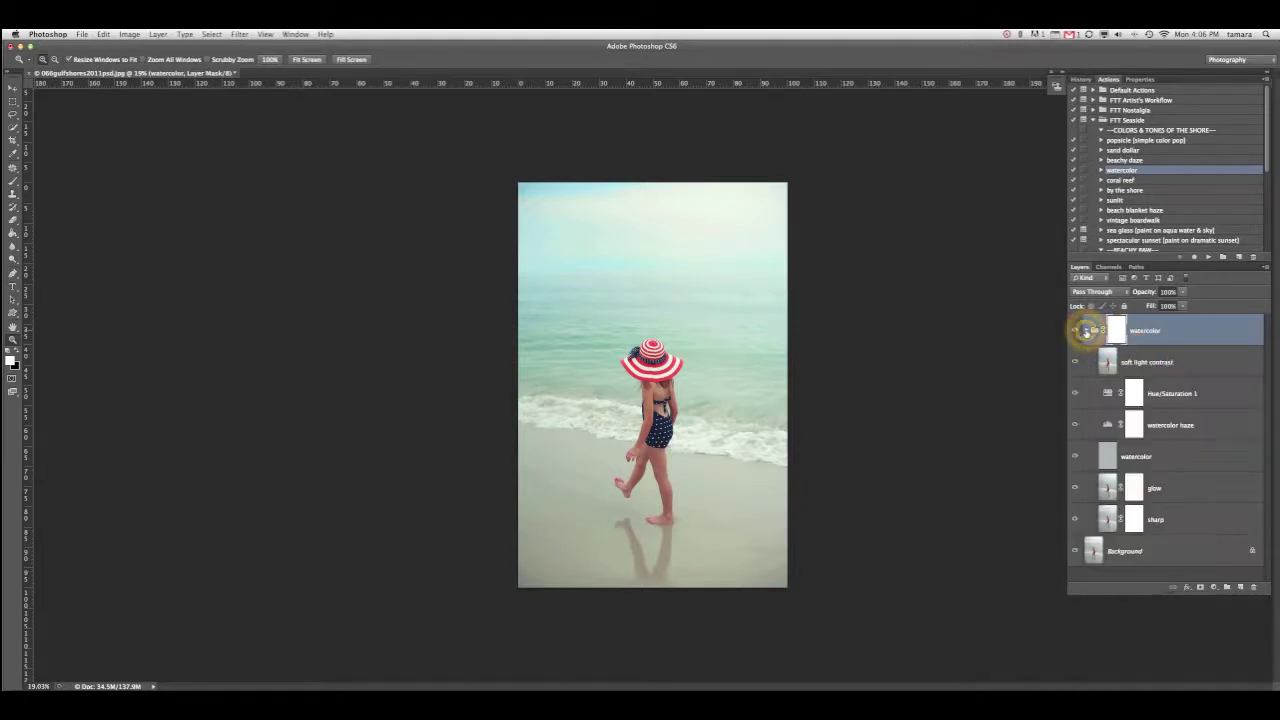
click(1173, 374)
click(1087, 331)
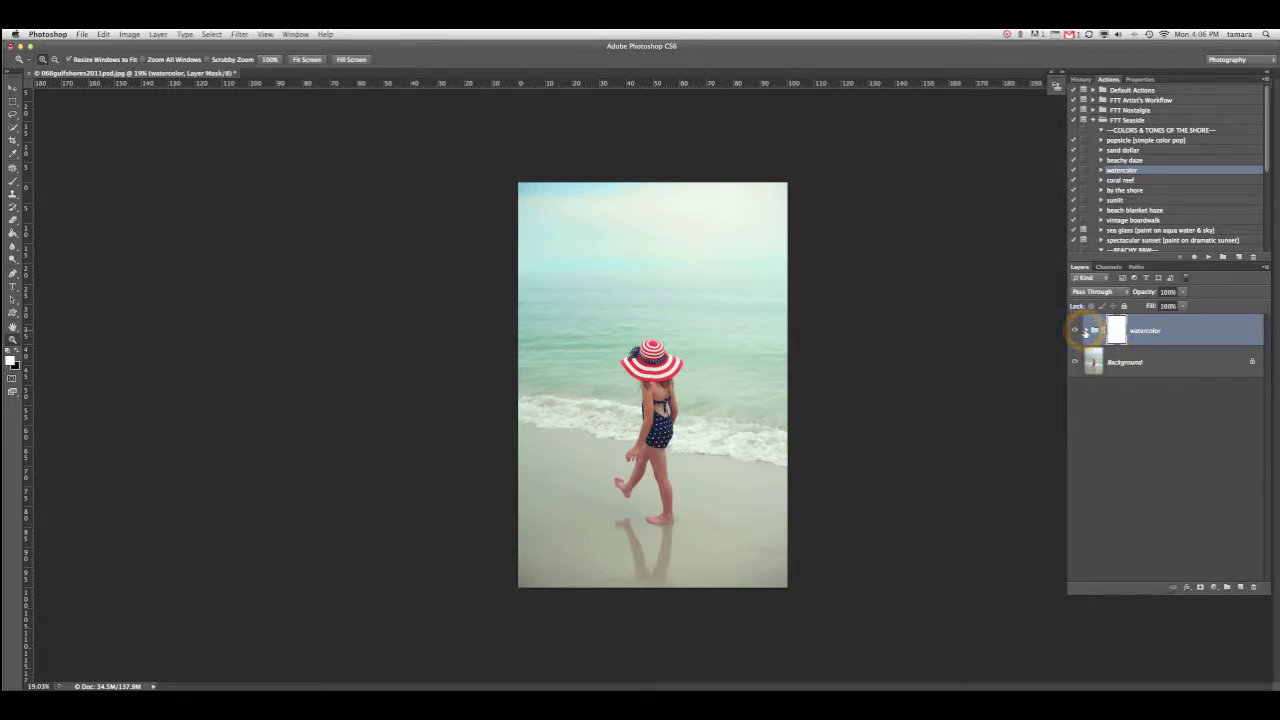
click(1087, 331)
click(1087, 332)
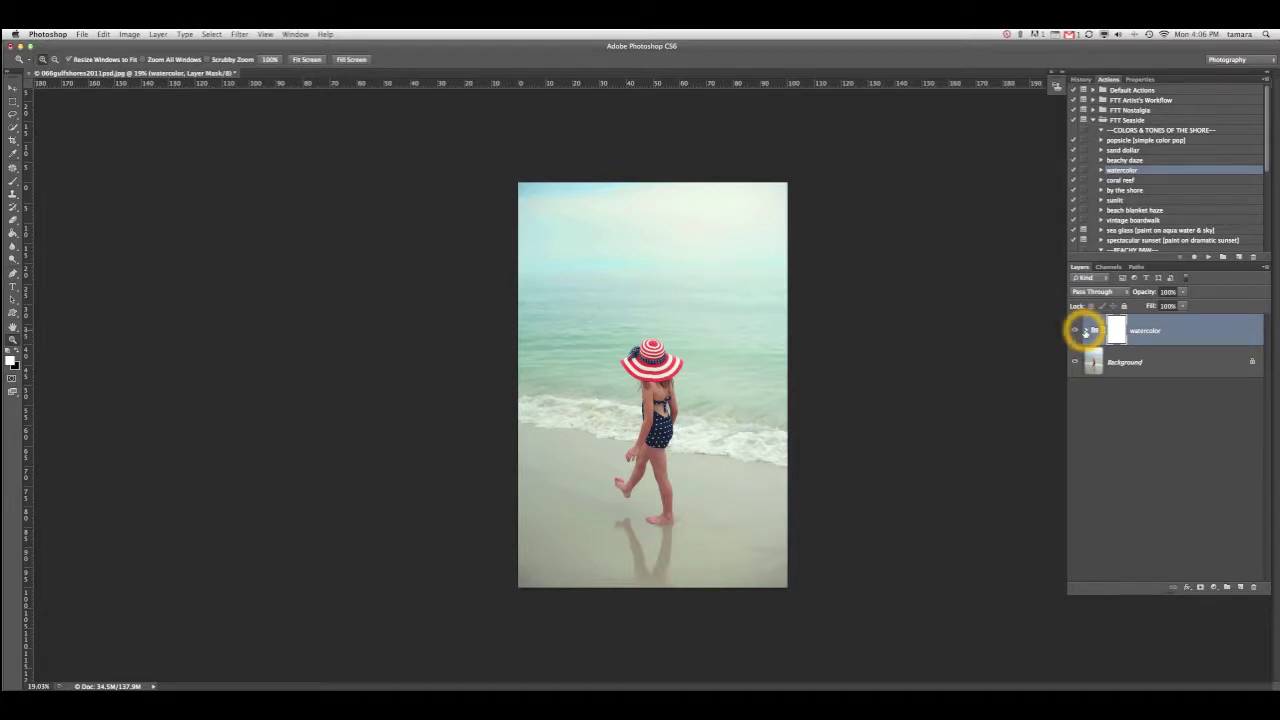
click(1087, 332)
click(1161, 334)
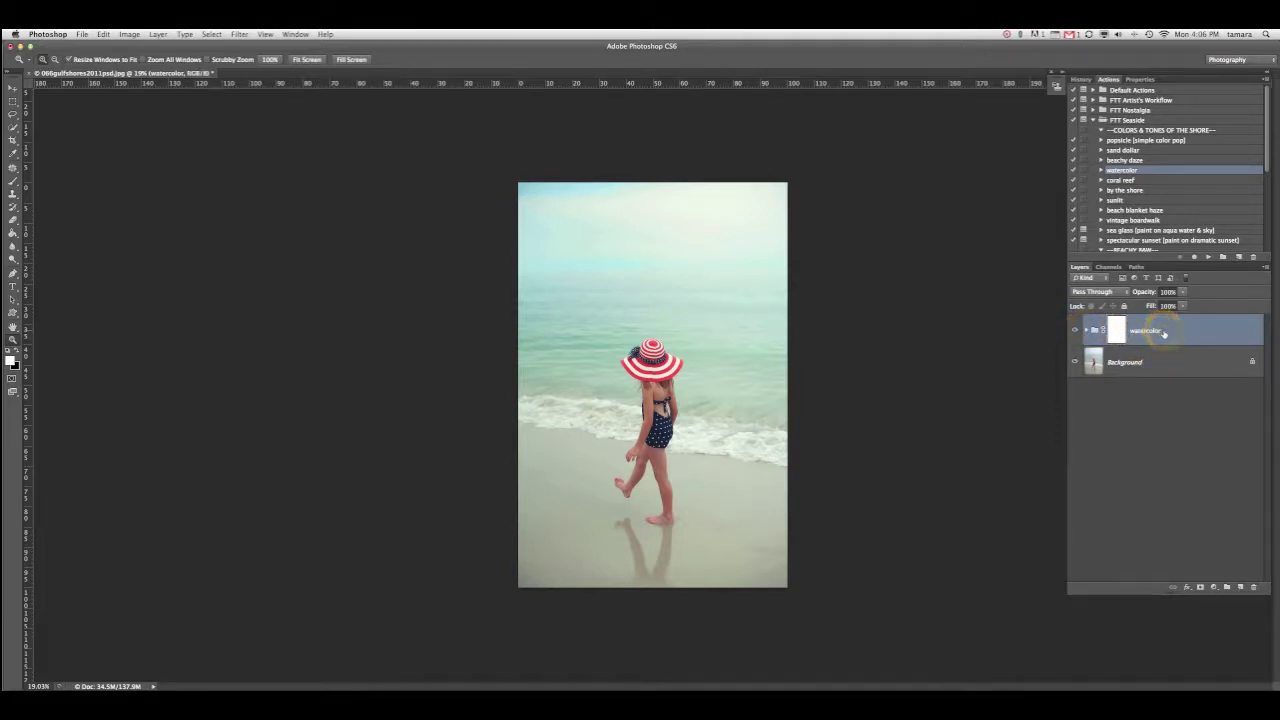
key(Delete)
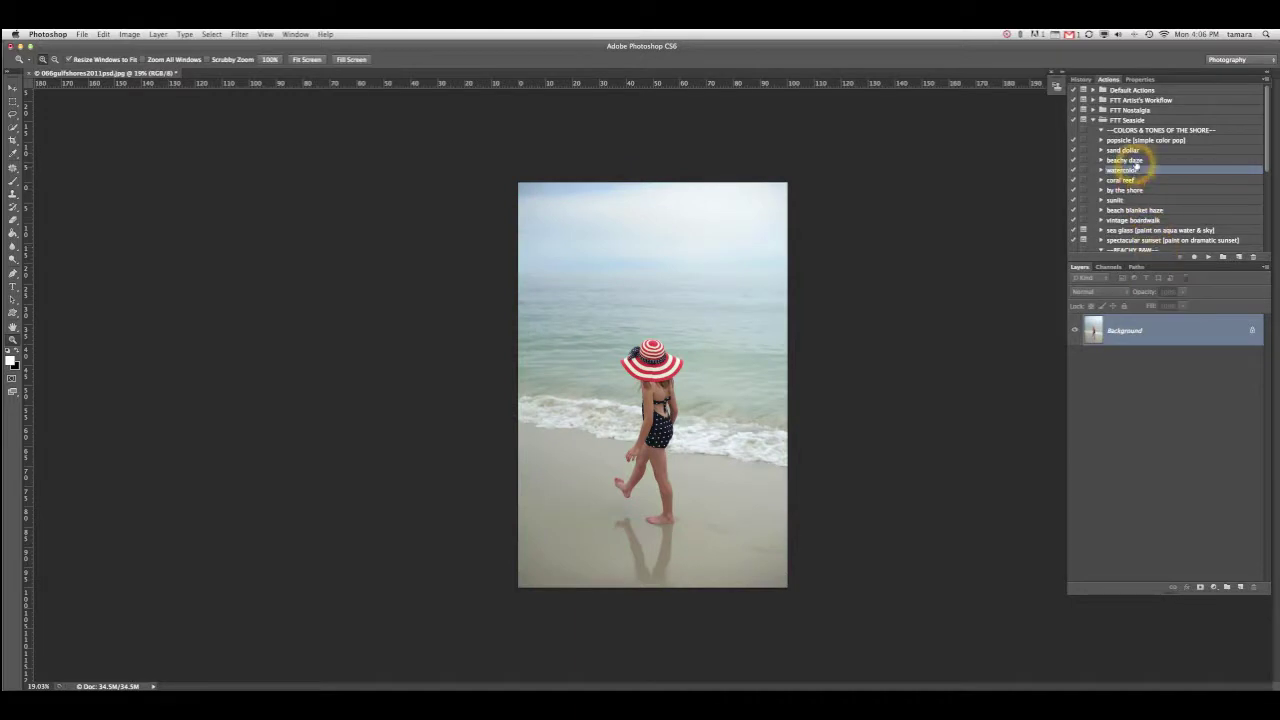
- Apply the sand dollar action, compare it on and off, then delete its group
click(1136, 151)
click(1208, 257)
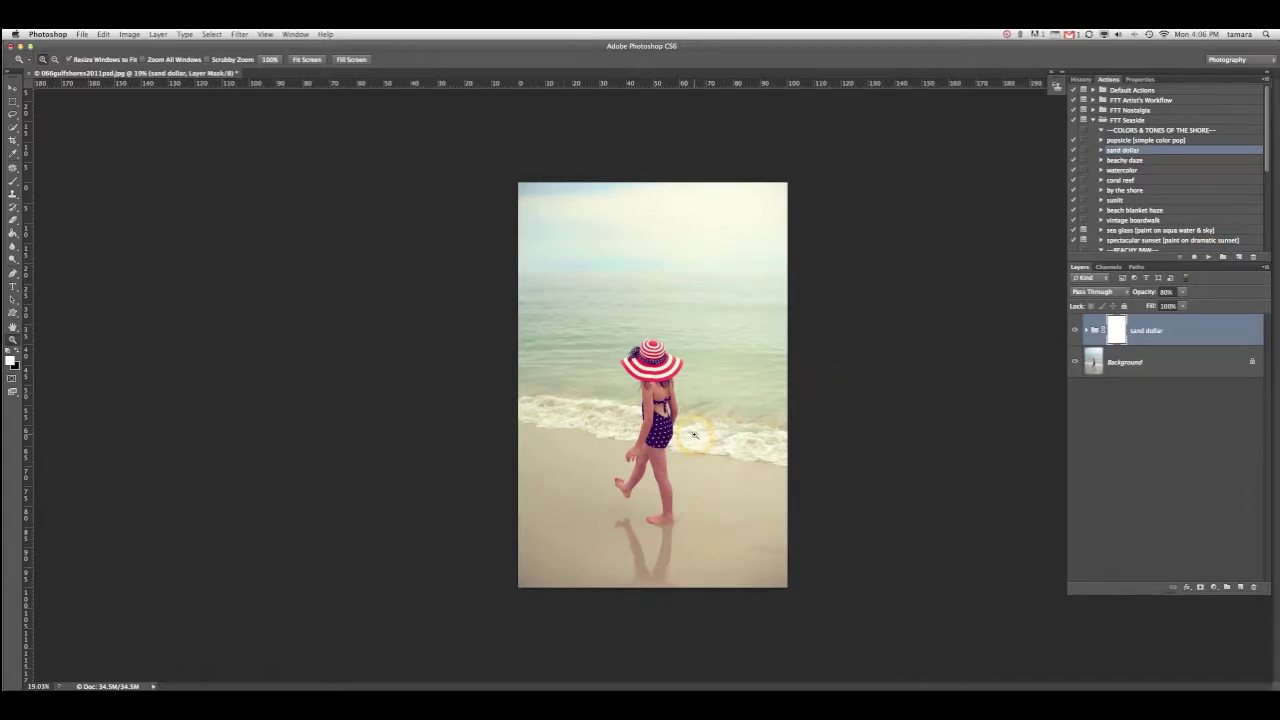
click(1076, 331)
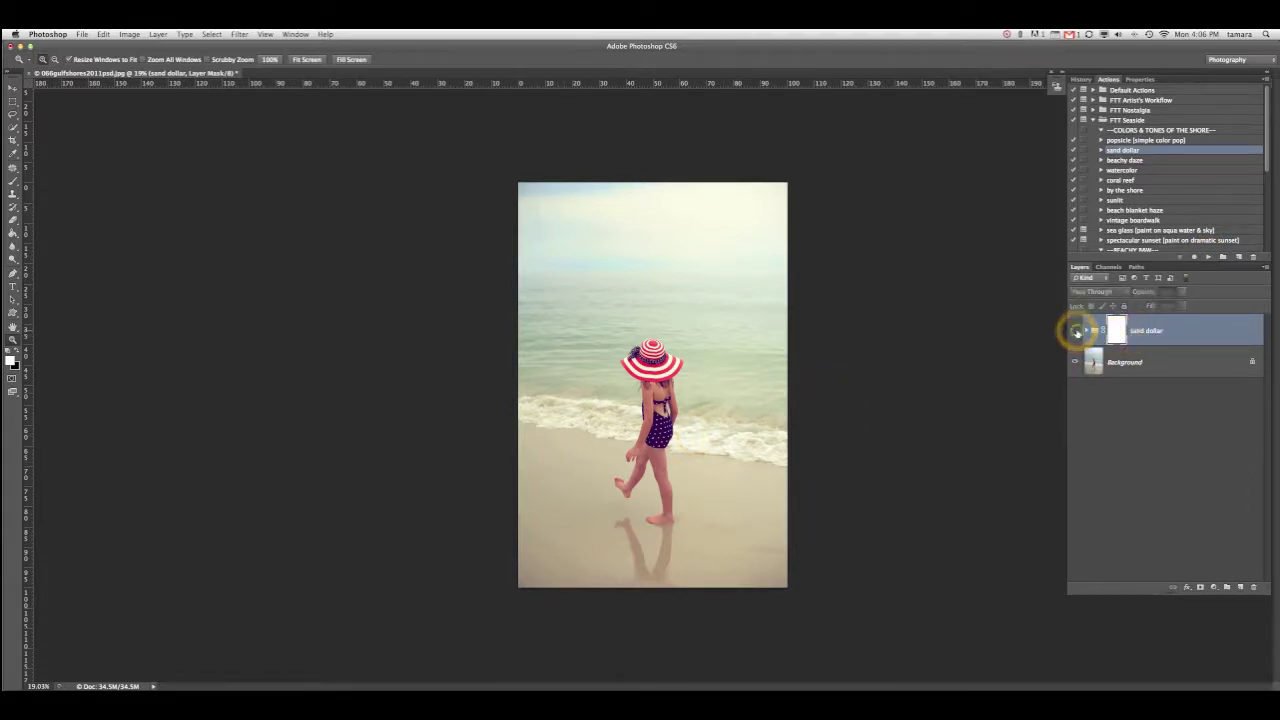
click(1076, 331)
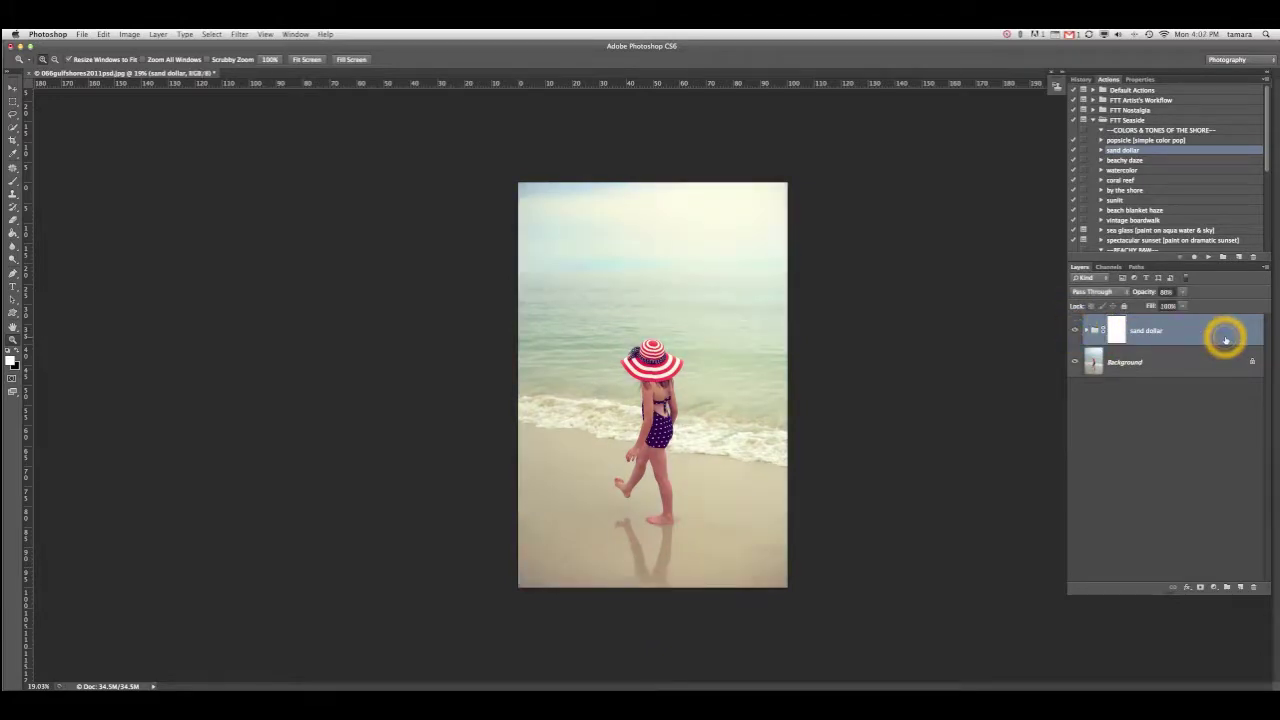
key(Delete)
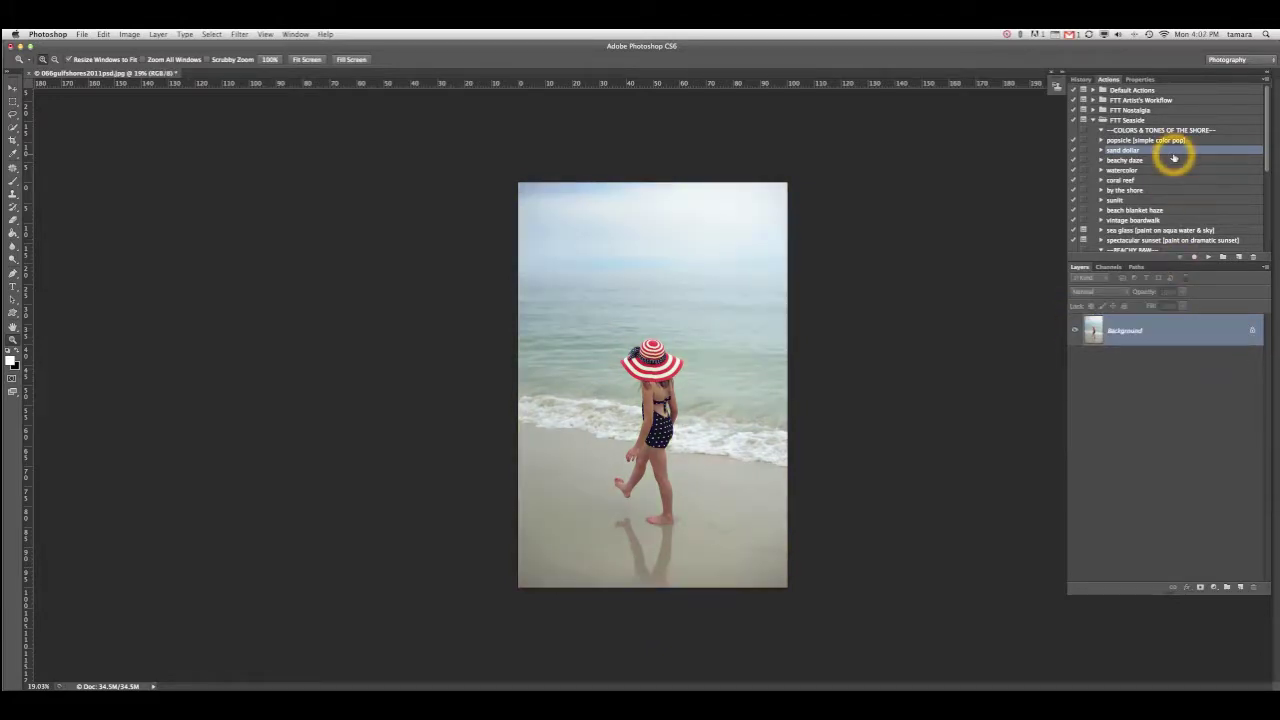
click(1145, 140)
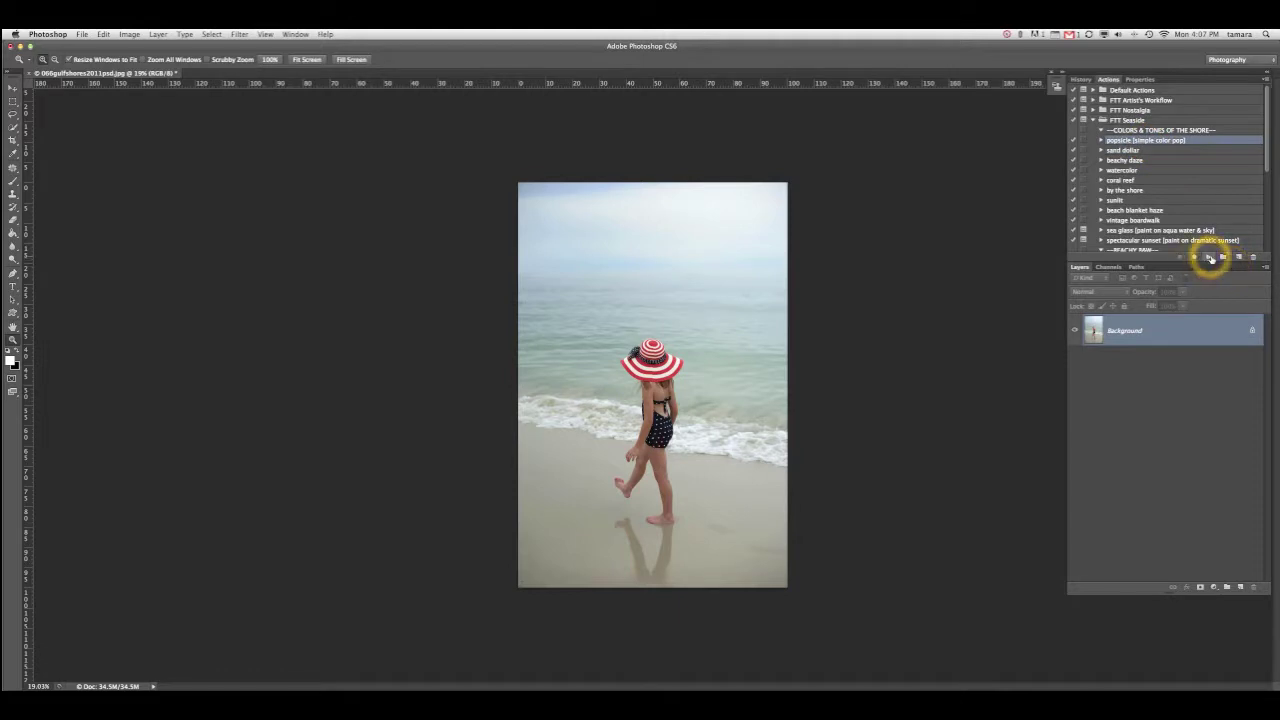
- Play the popsicle color pop action and set its group opacity to 78%
click(1210, 256)
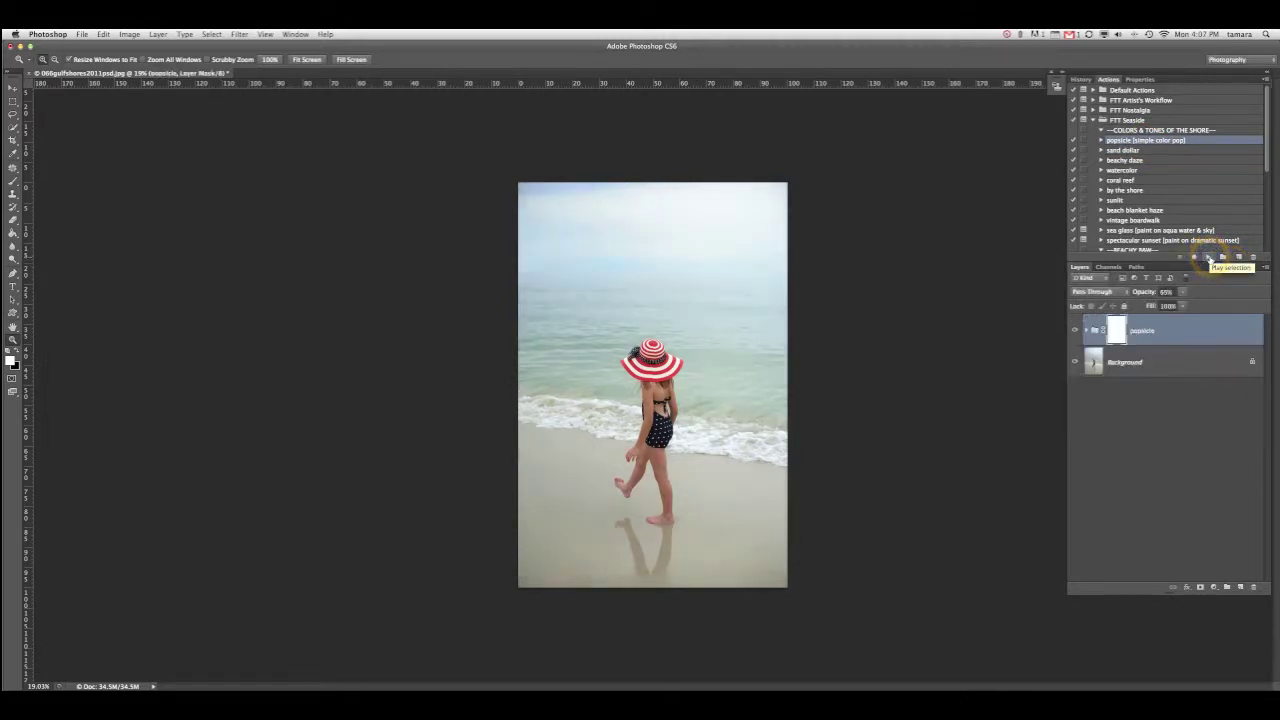
drag(1185, 297, 1190, 304)
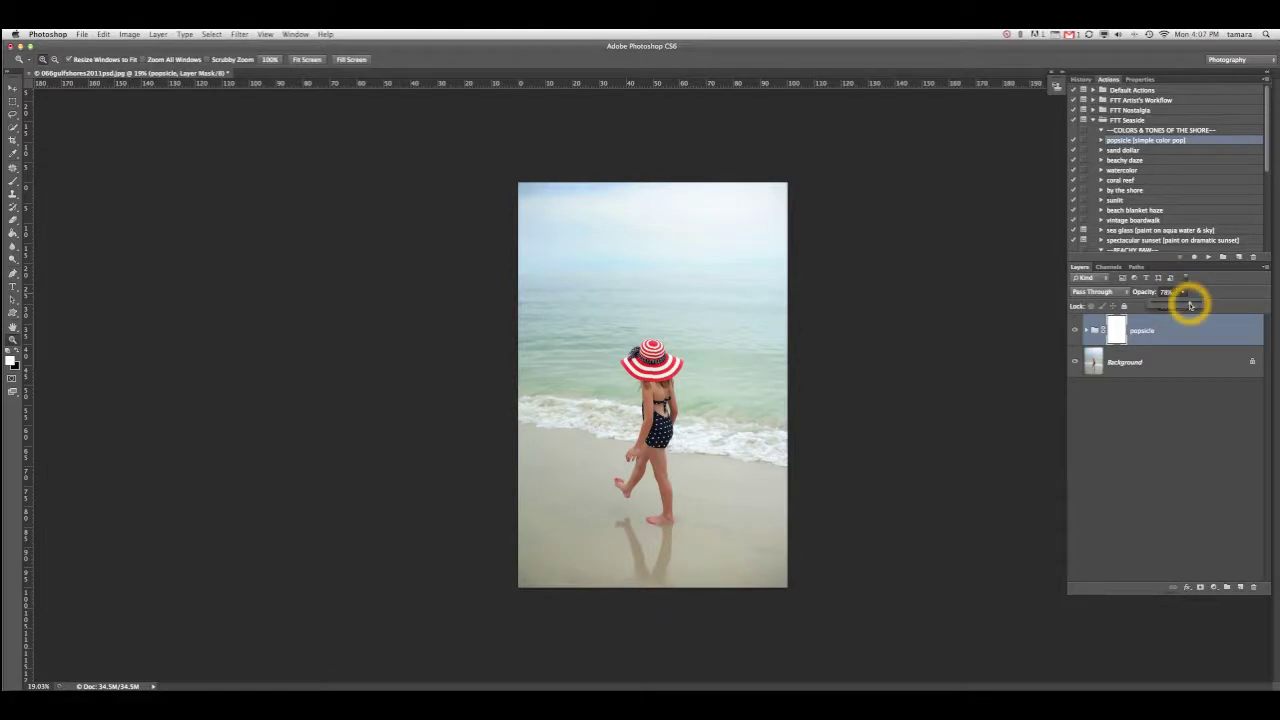
click(1173, 338)
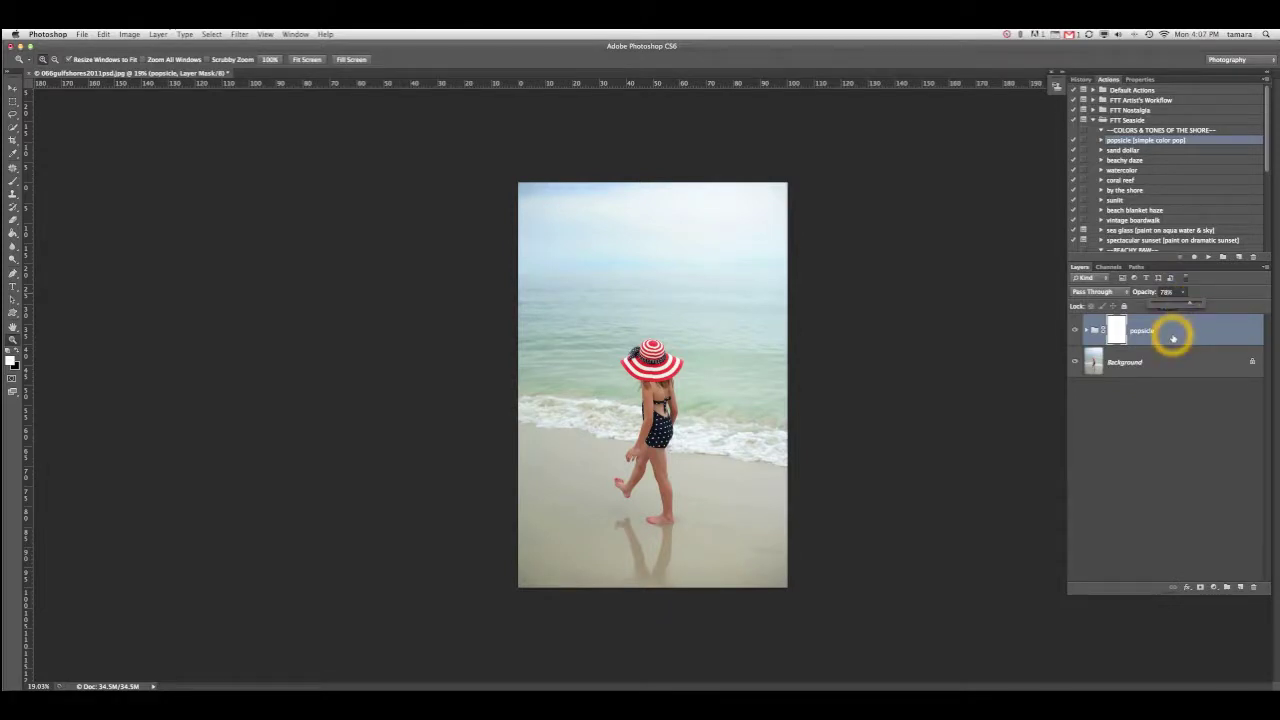
- Add the beachy daze action at 35% opacity and compare against the Background alone
click(1128, 160)
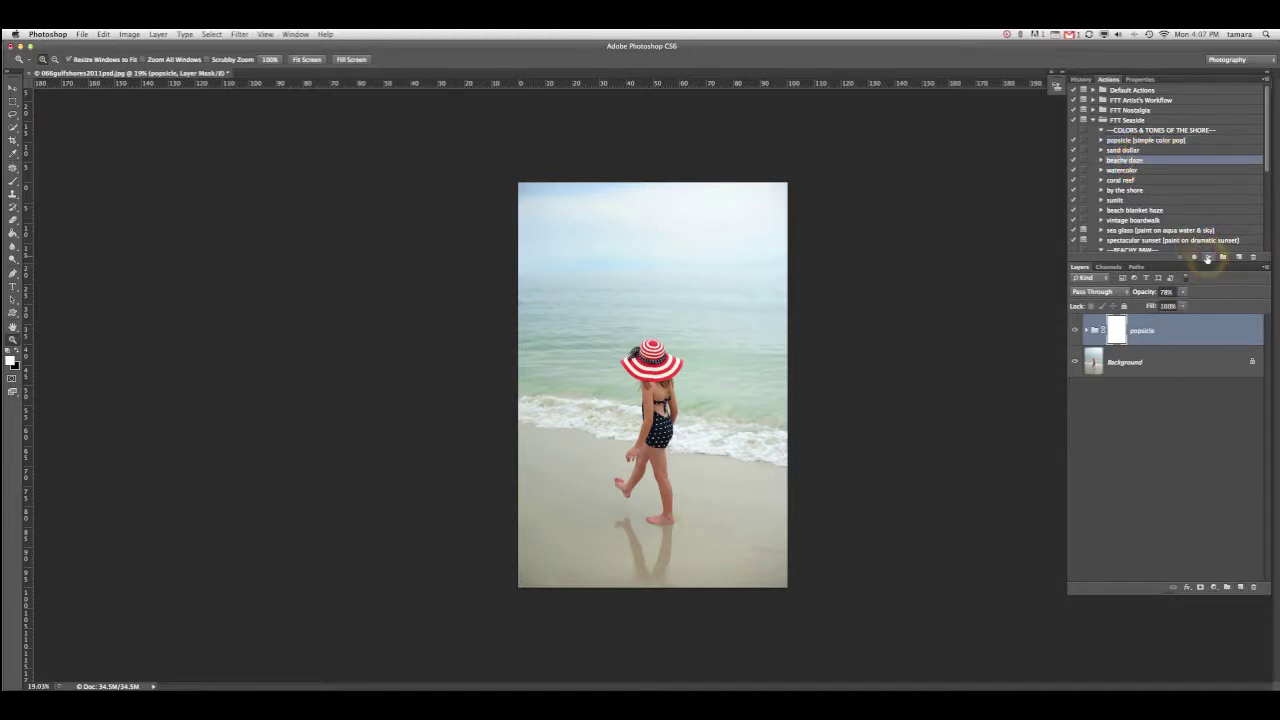
click(1208, 258)
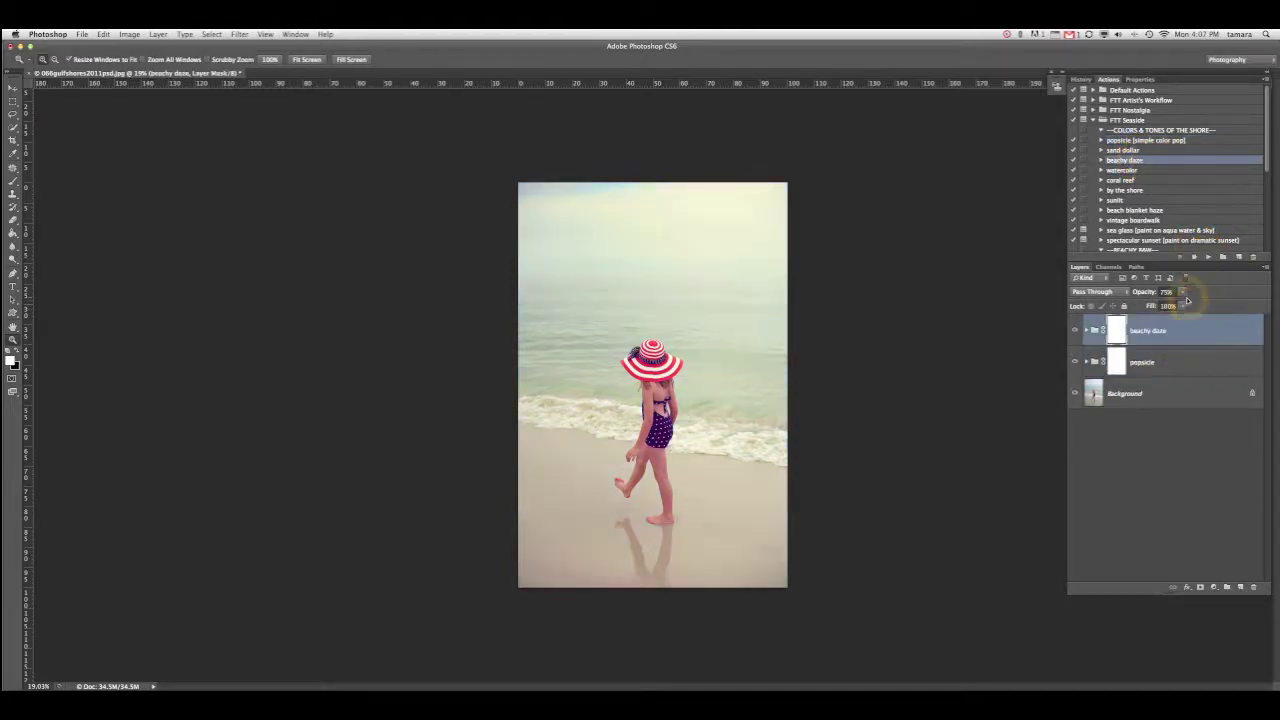
drag(1183, 296, 1165, 305)
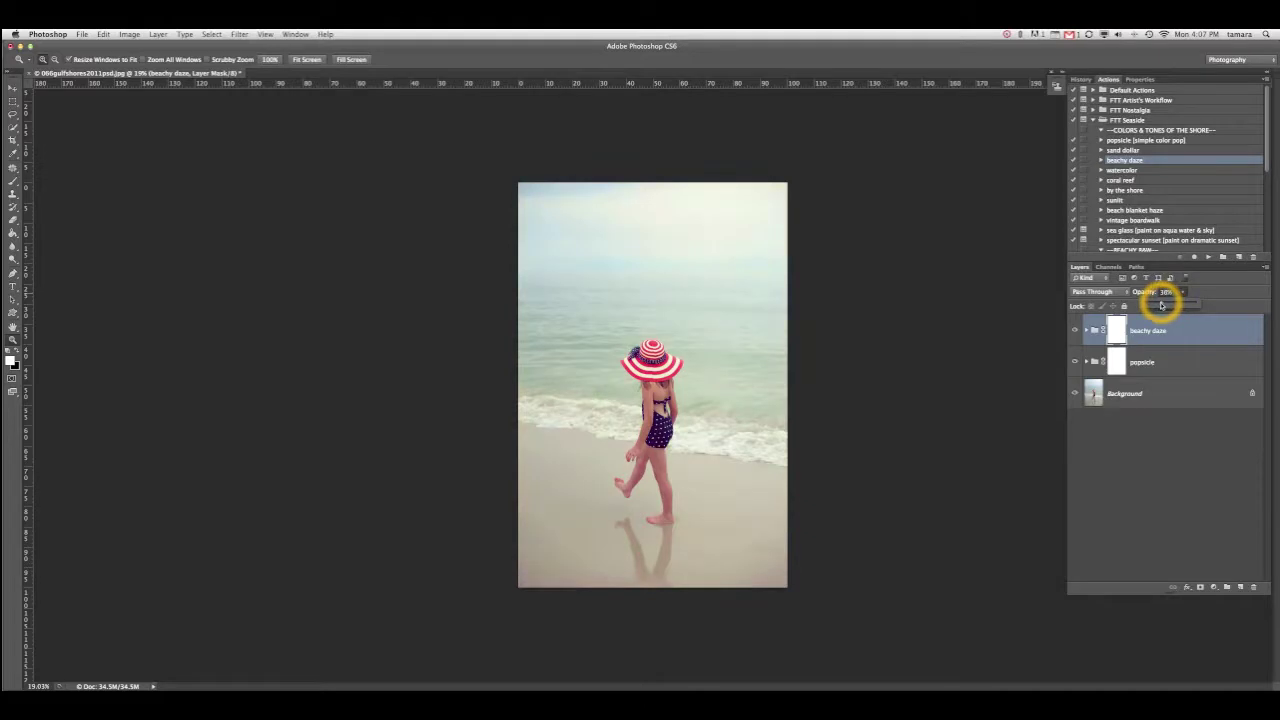
click(1154, 358)
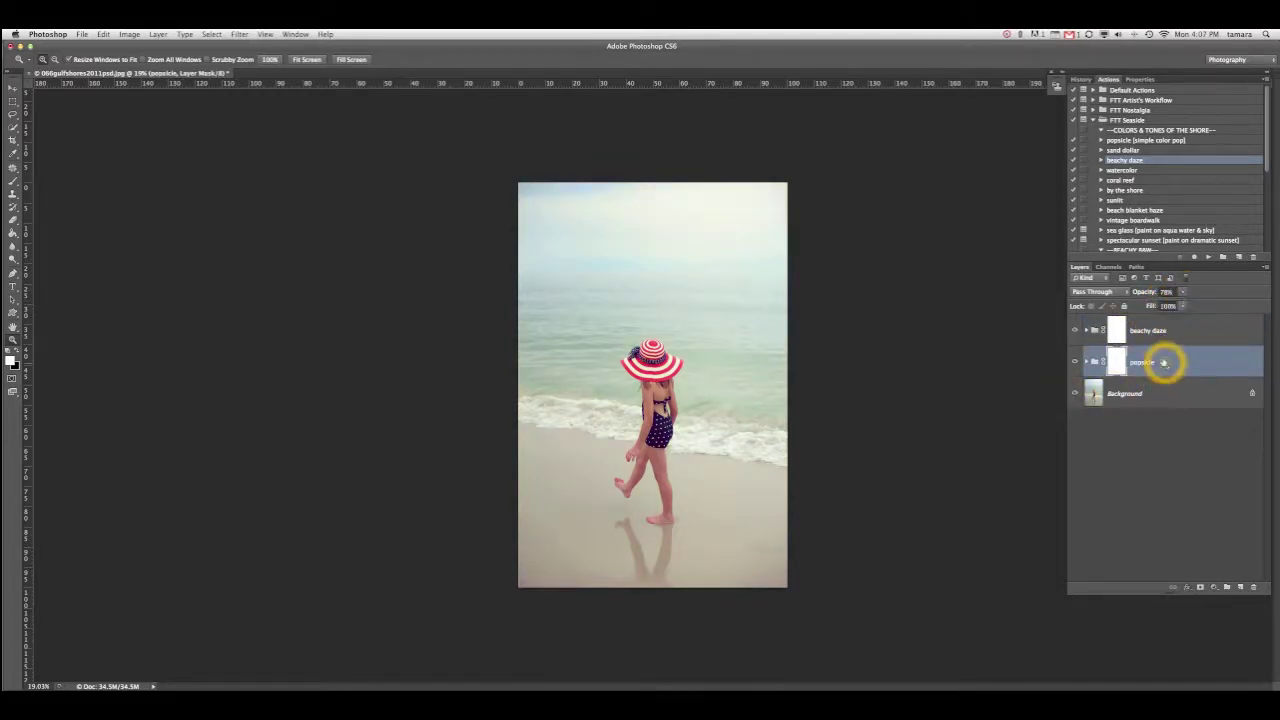
click(1156, 331)
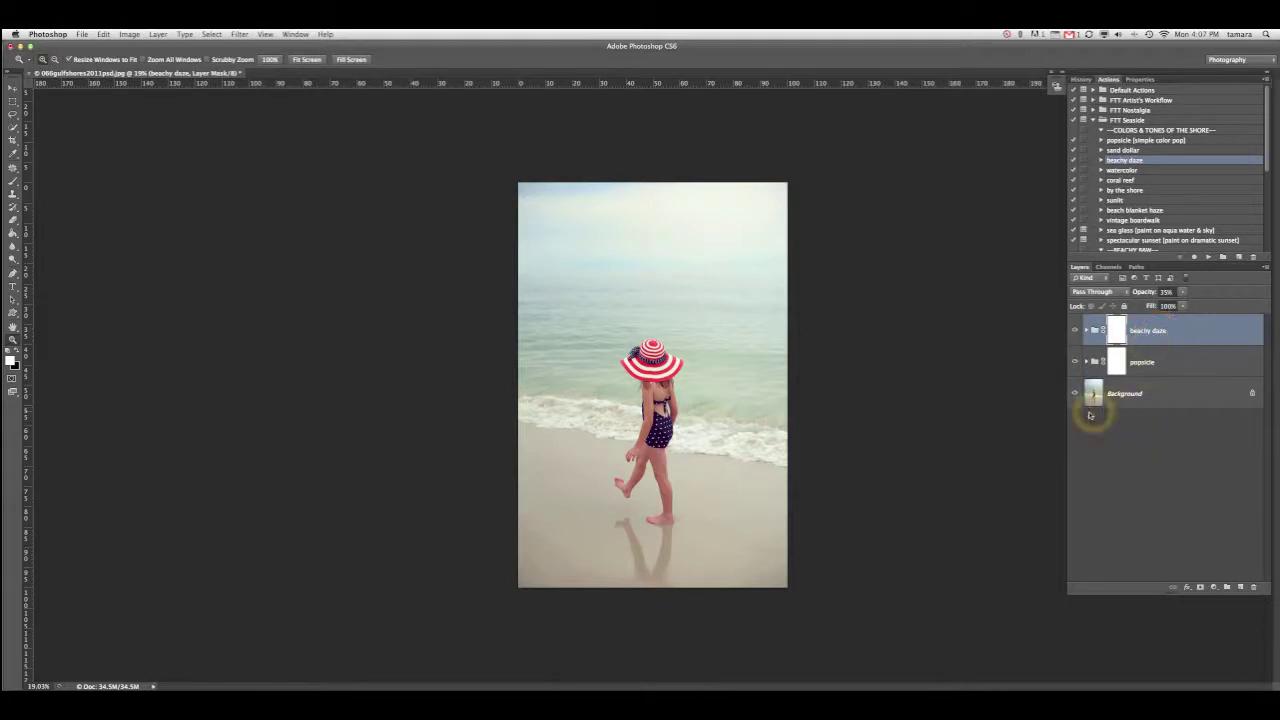
alt+click(1075, 393)
alt+click(1075, 393)
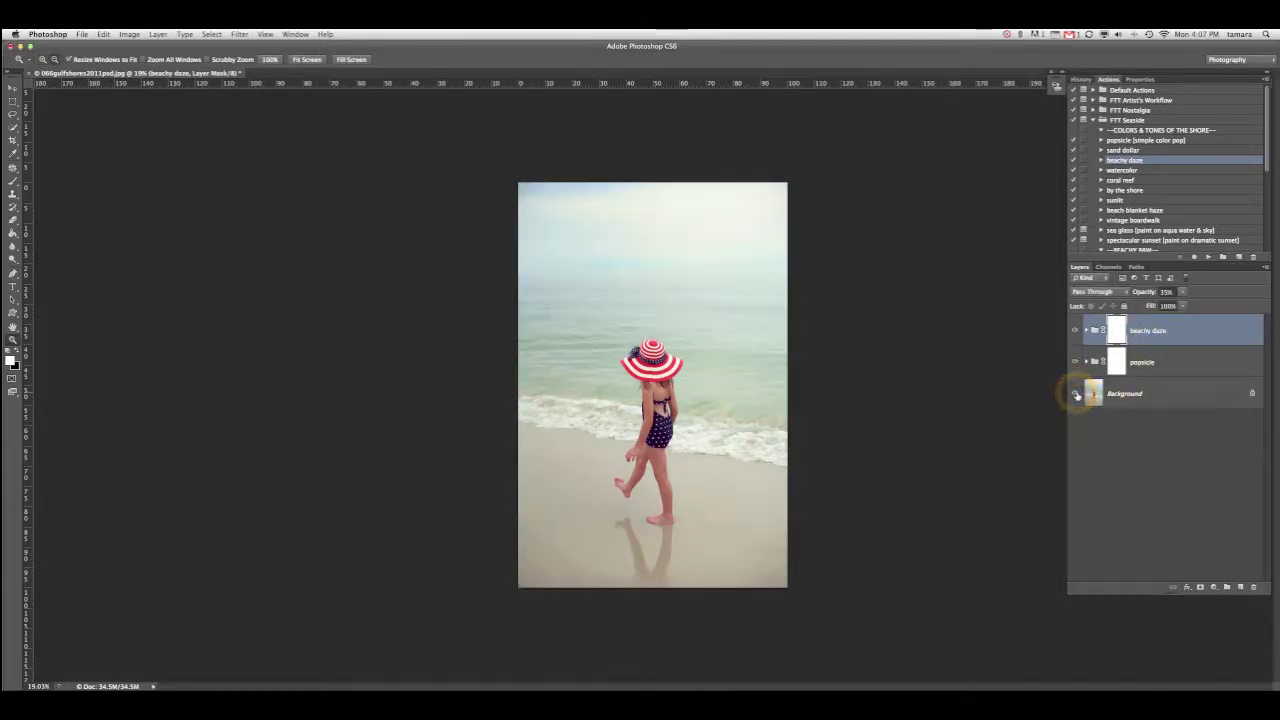
alt+click(1075, 393)
alt+click(1075, 393)
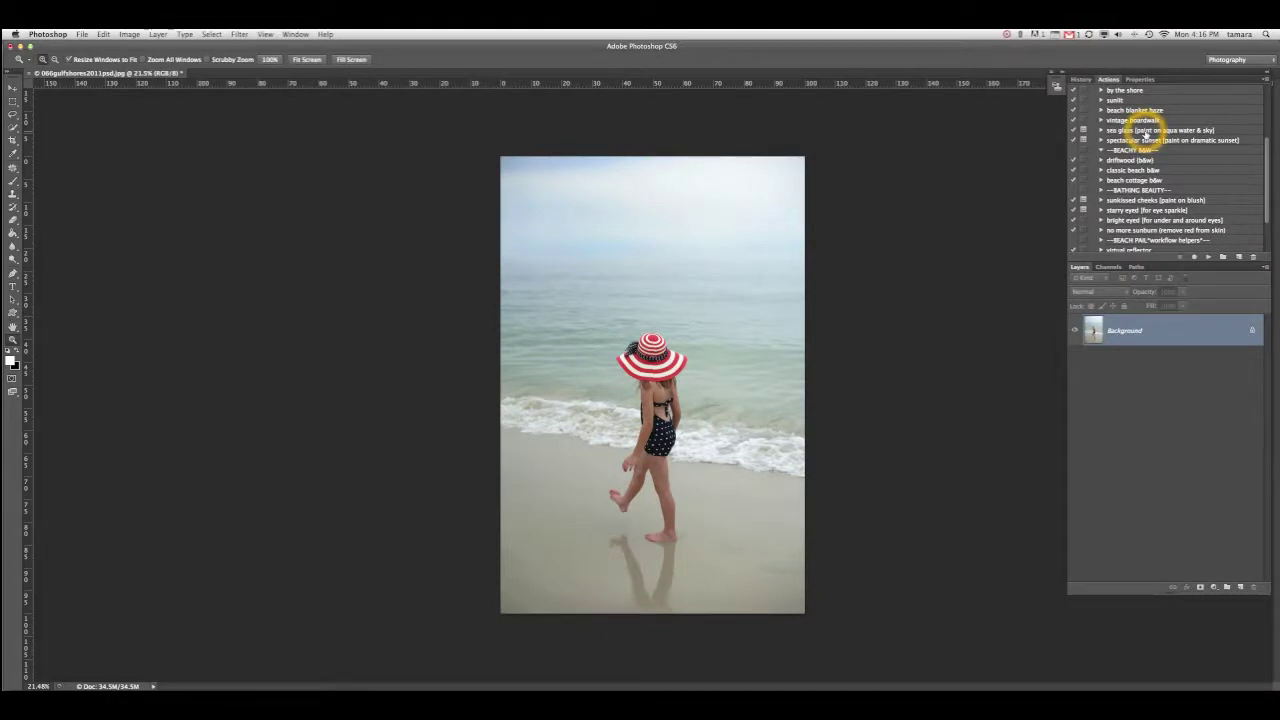
- Run the driftwood b&w action for a sepia look and compare it with the original
click(1130, 160)
click(1208, 258)
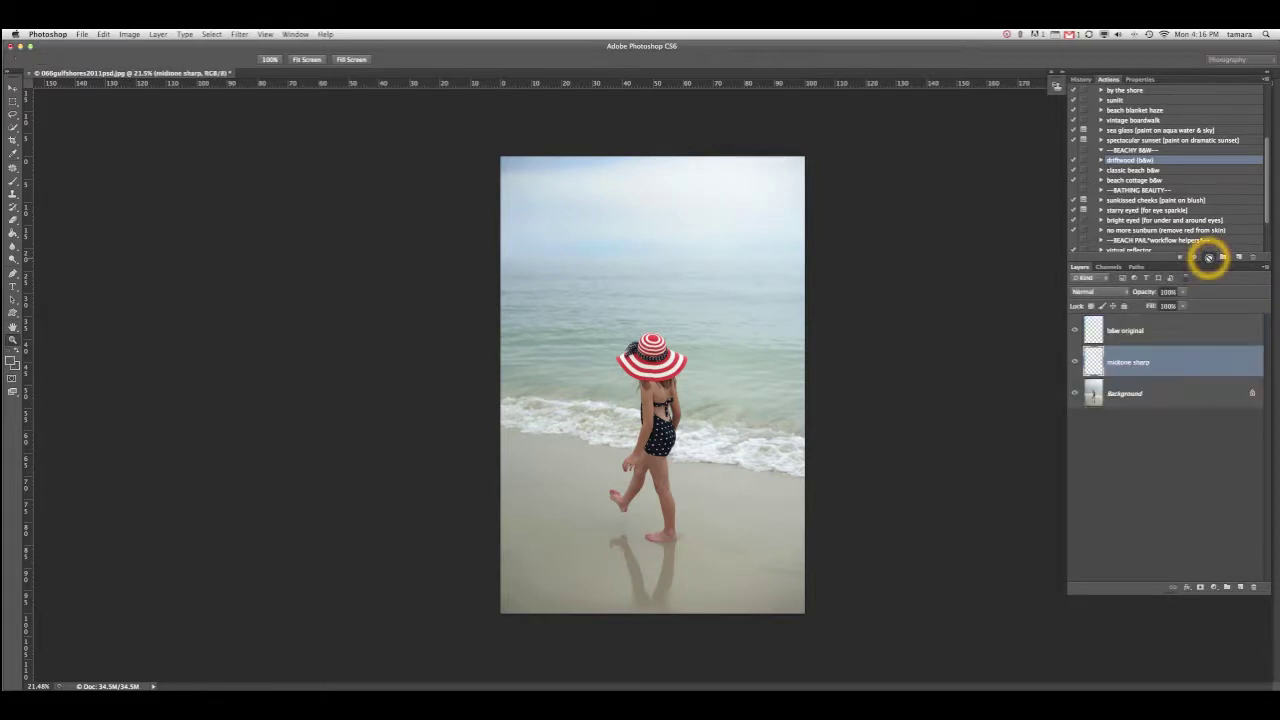
click(1208, 258)
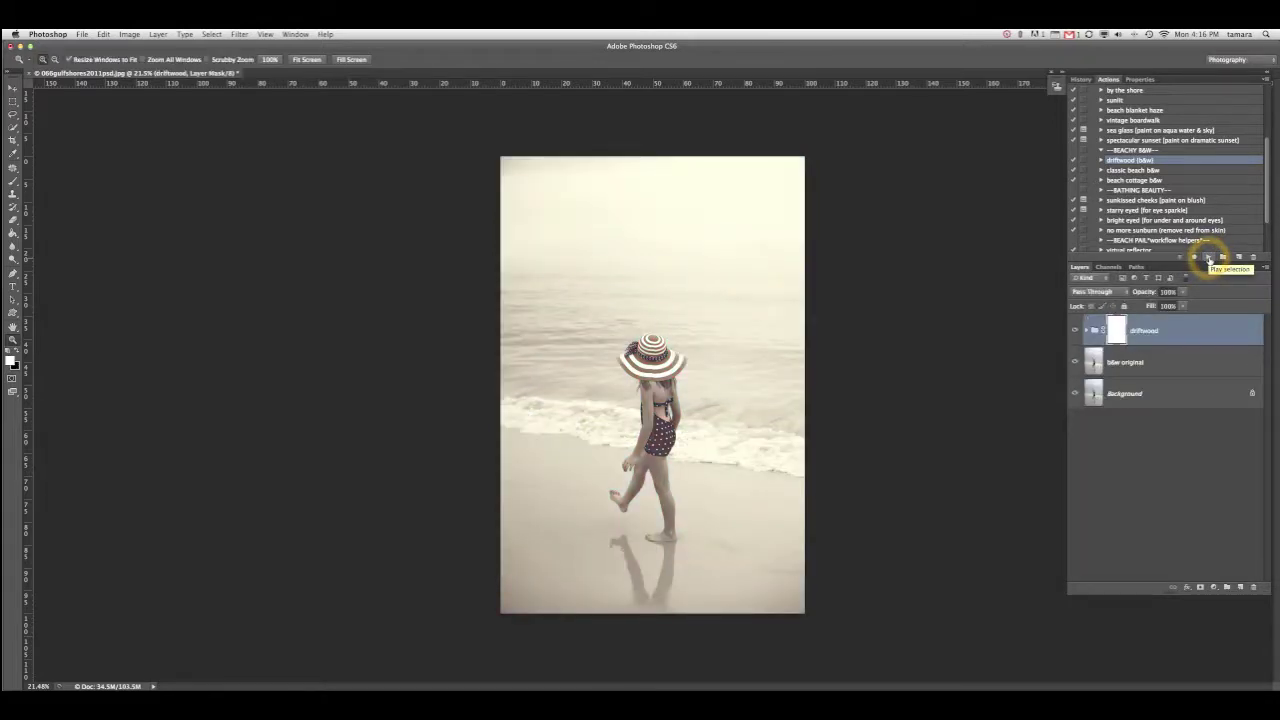
click(1131, 365)
click(1074, 364)
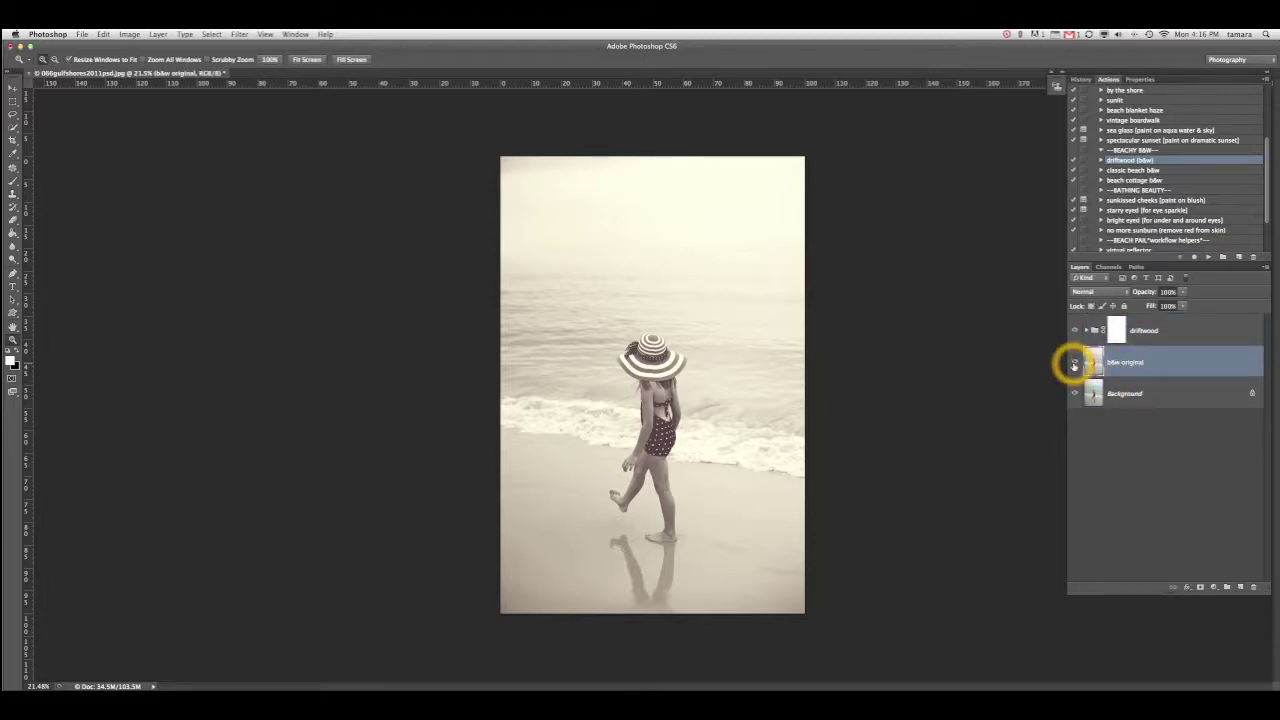
click(1140, 332)
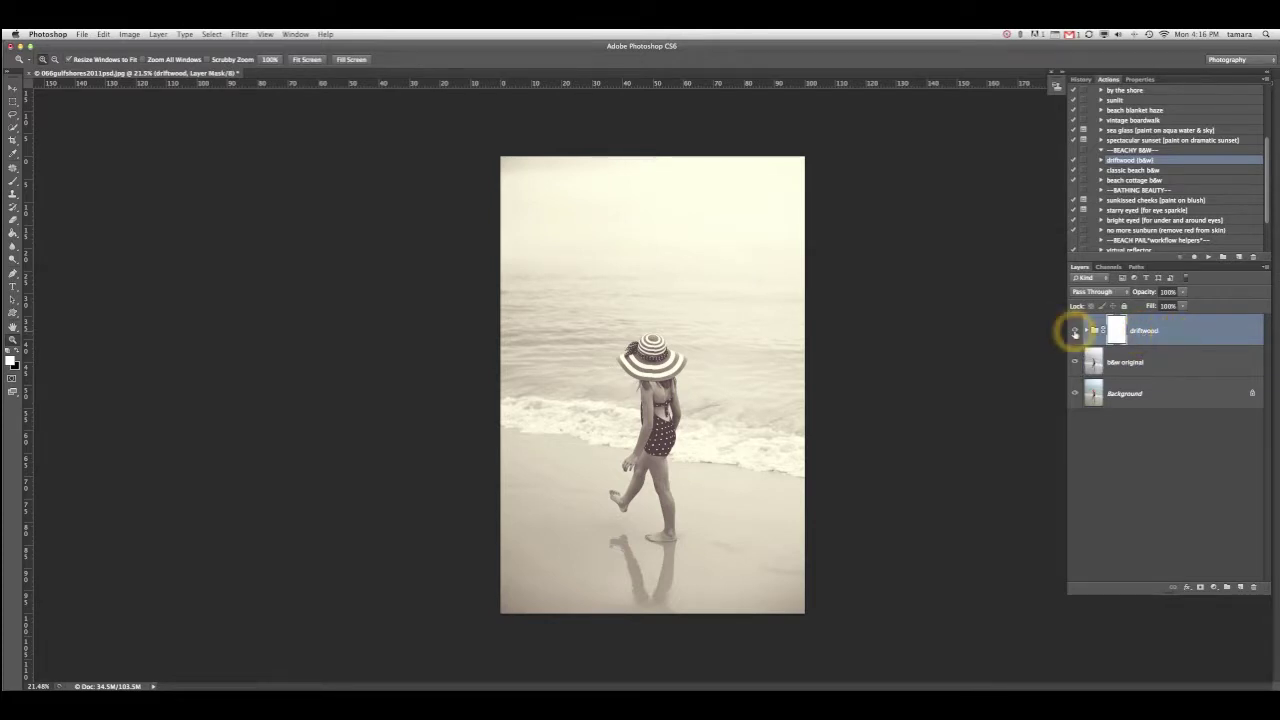
click(1075, 333)
click(1075, 333)
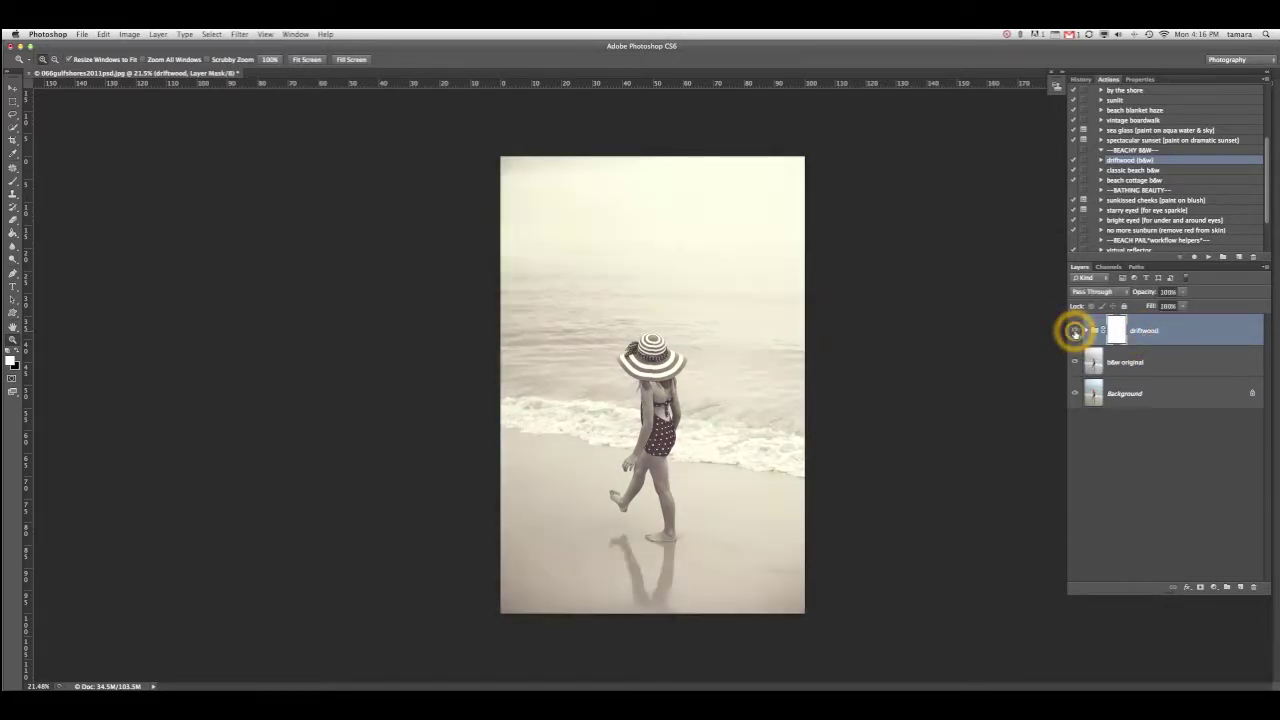
- Lower the driftwood group's opacity to 82% and check its haze and exposure layers
click(1182, 305)
mouse_move(1180, 305)
mouse_down()
mouse_move(1158, 302)
mouse_move(1177, 304)
mouse_up()
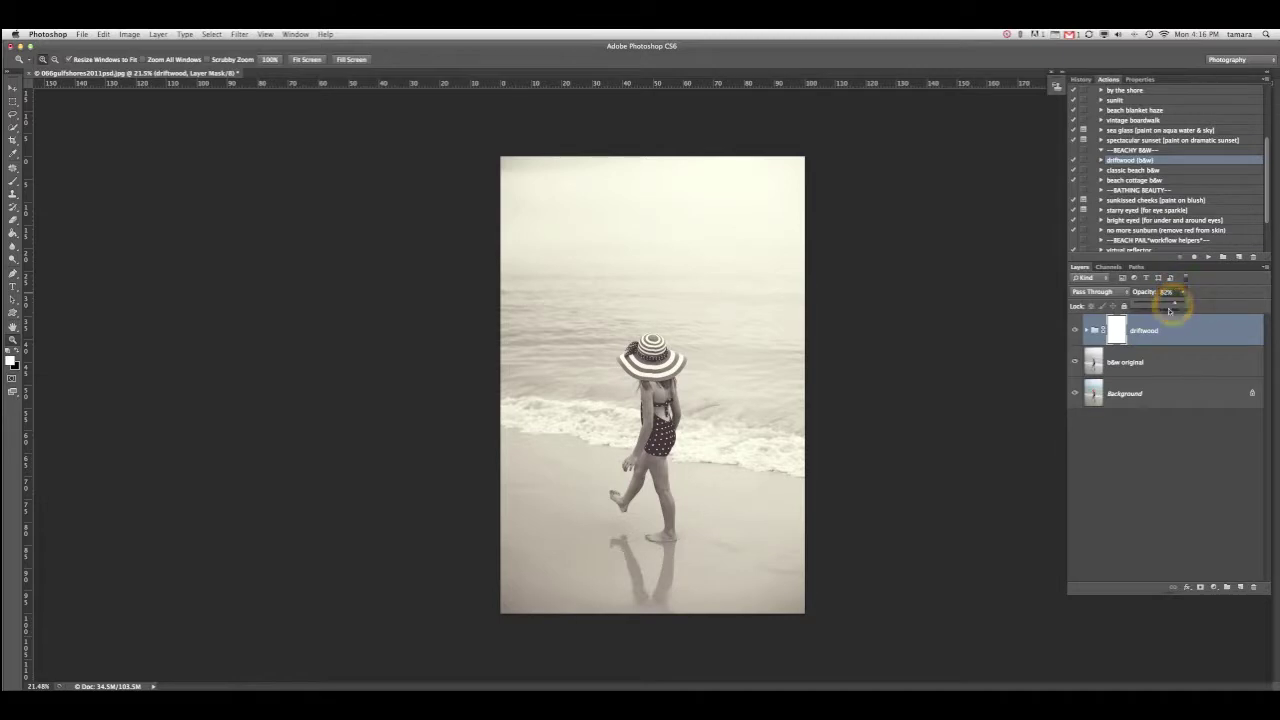
click(1086, 331)
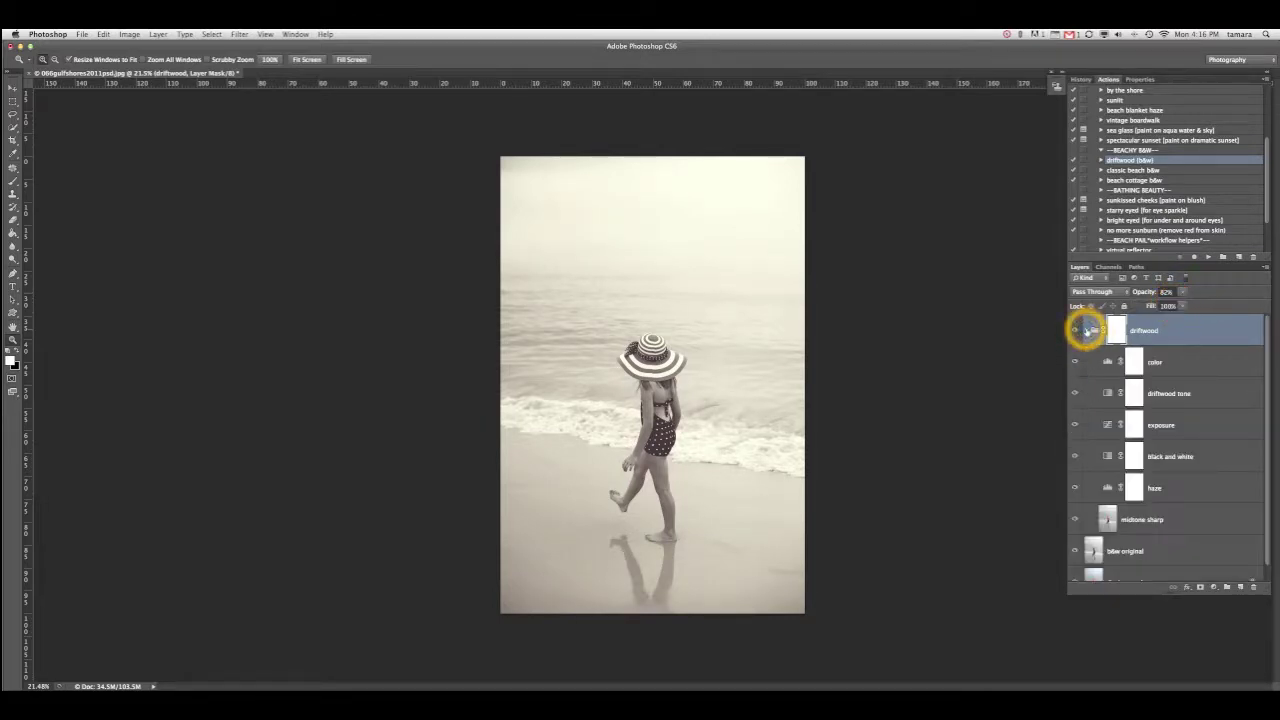
click(1166, 488)
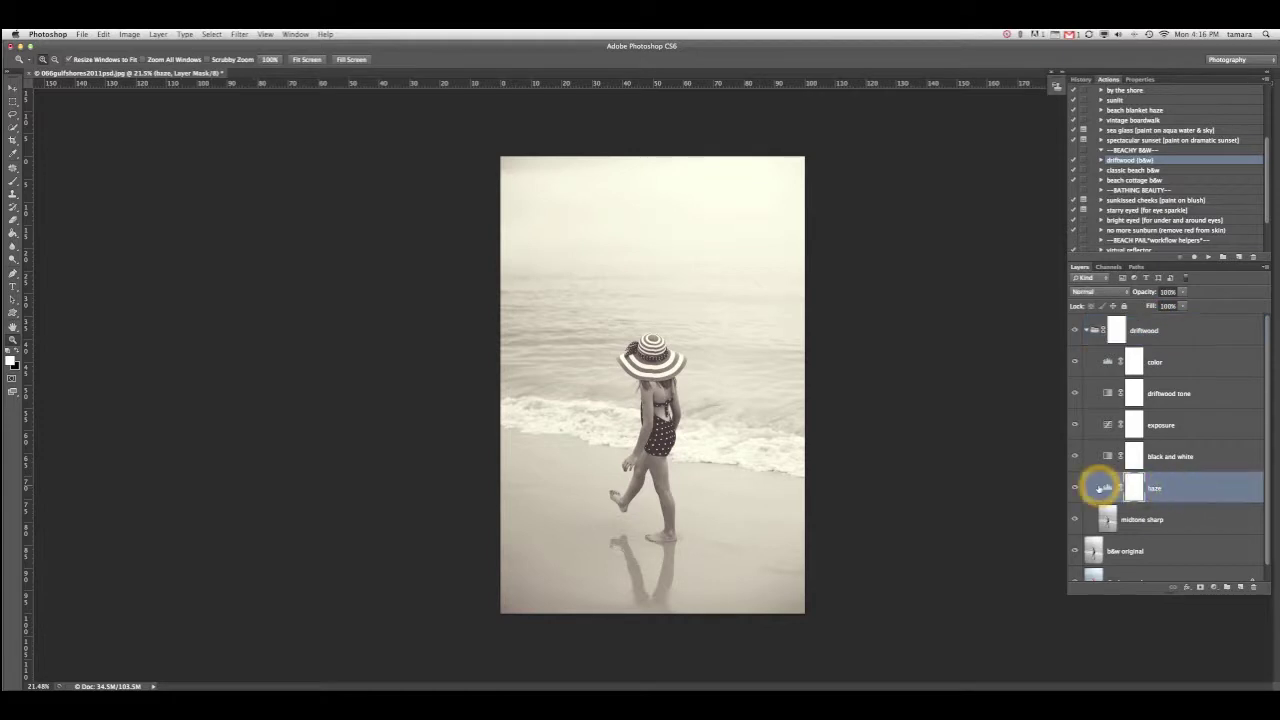
click(1075, 488)
click(1075, 488)
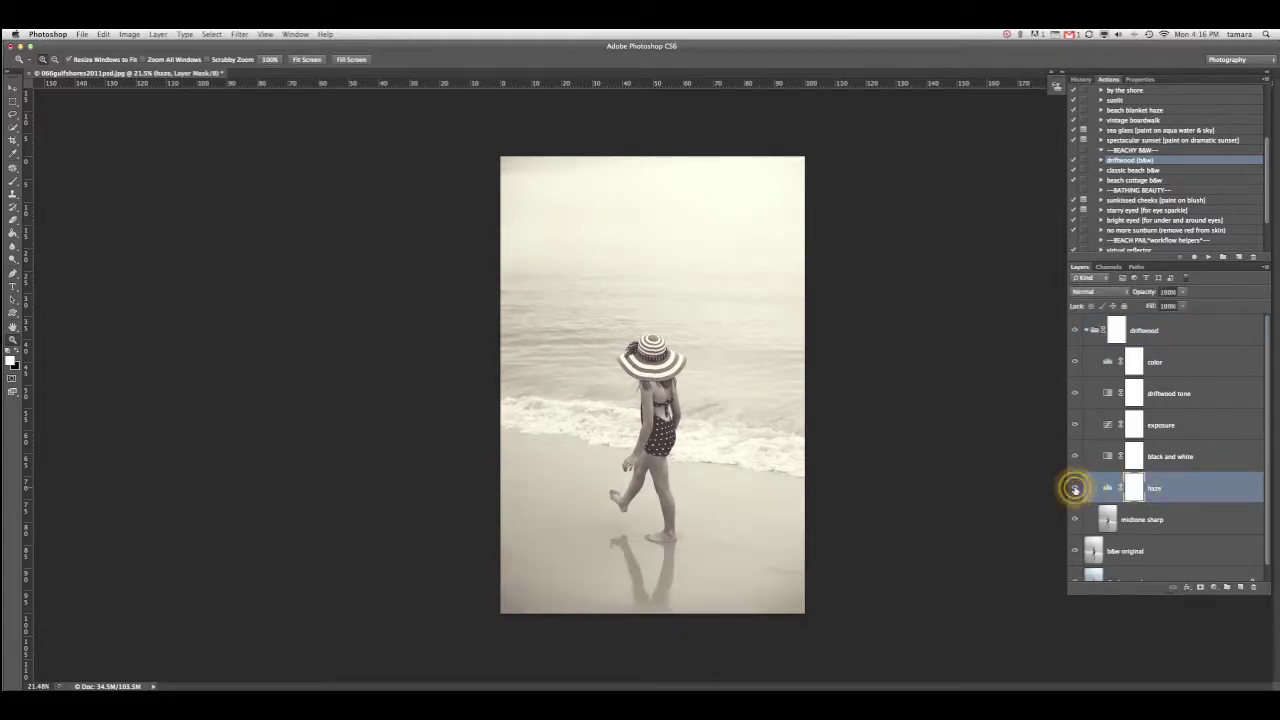
click(1150, 426)
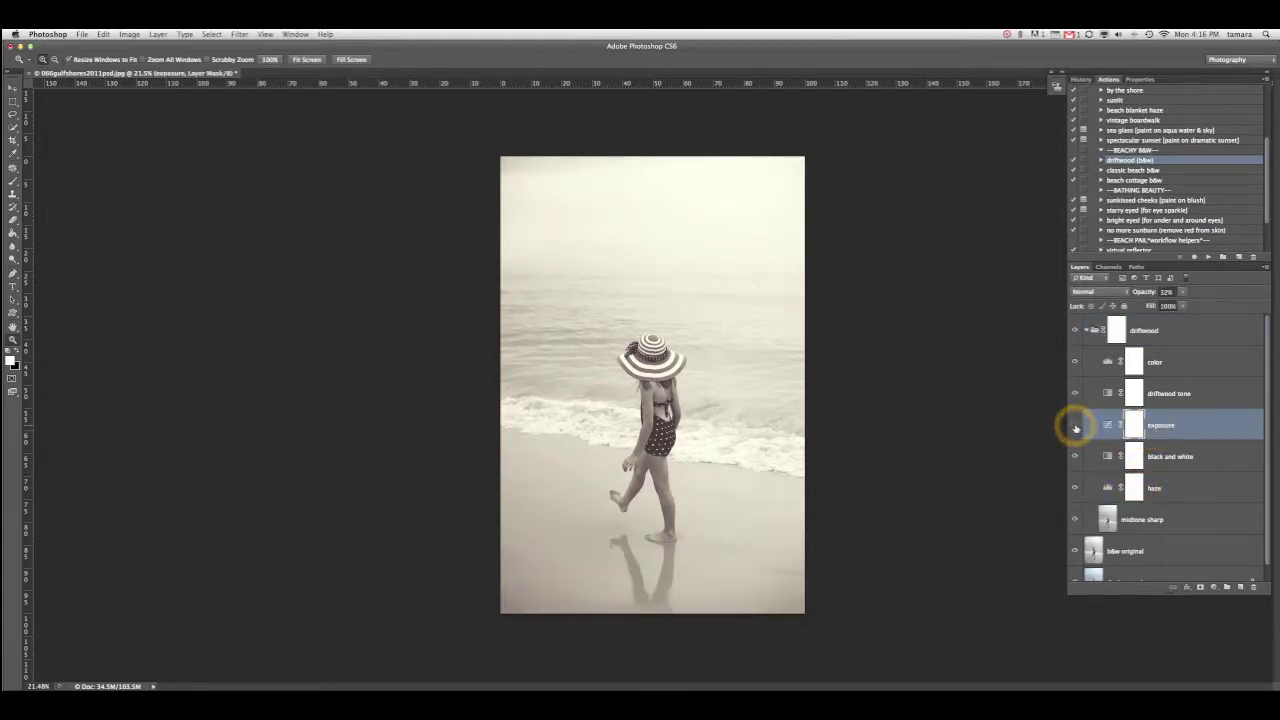
click(1076, 426)
click(1076, 426)
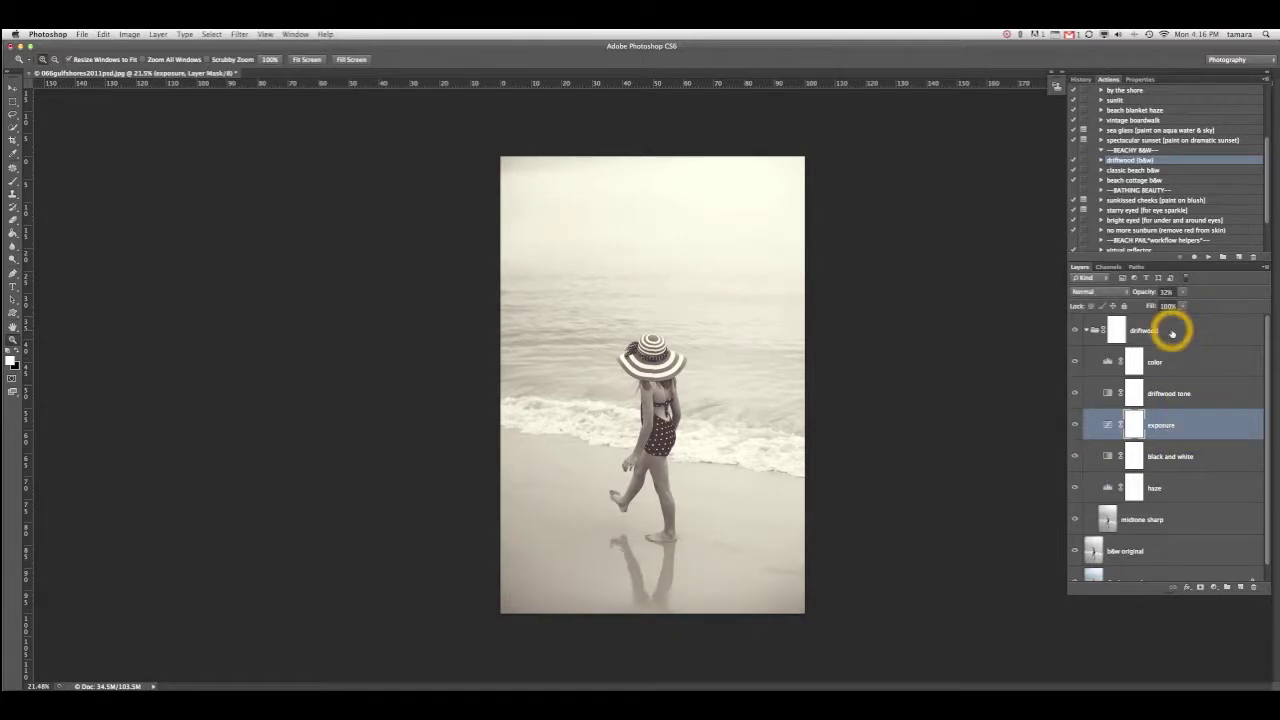
click(1170, 331)
click(1087, 330)
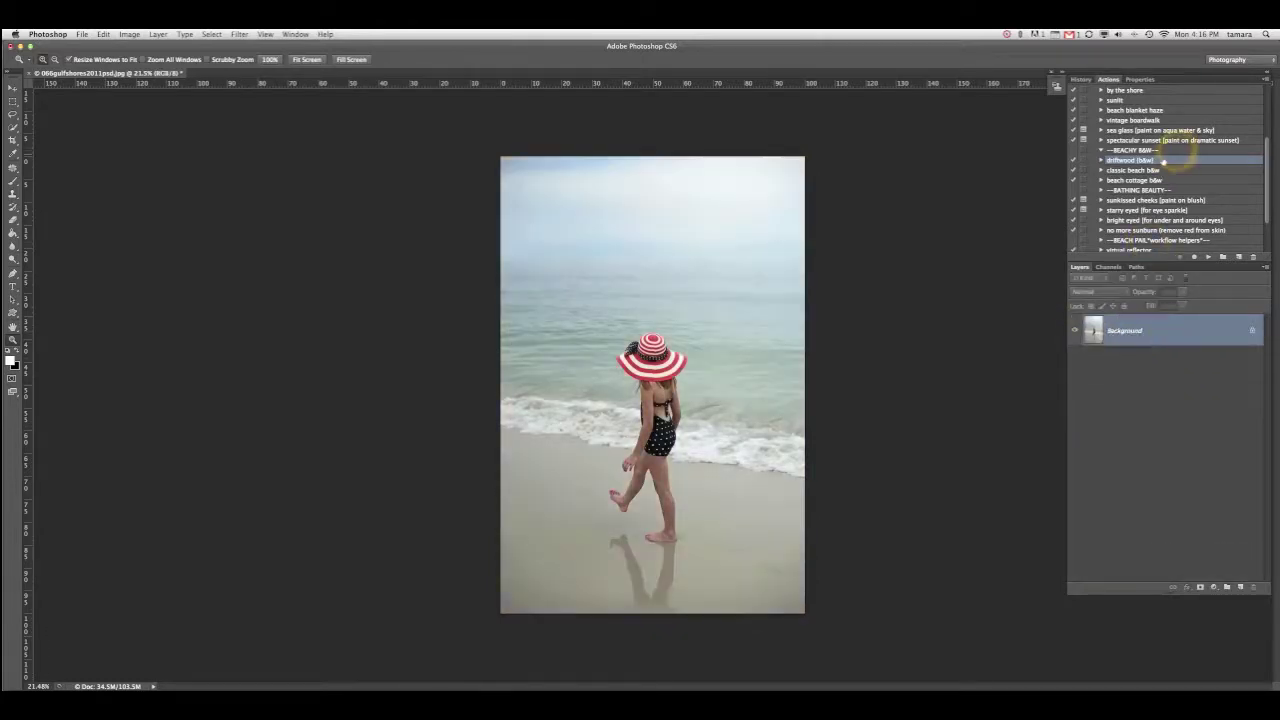
- Run the classic beach b&w action, then delete the resulting black-and-white group
click(1160, 170)
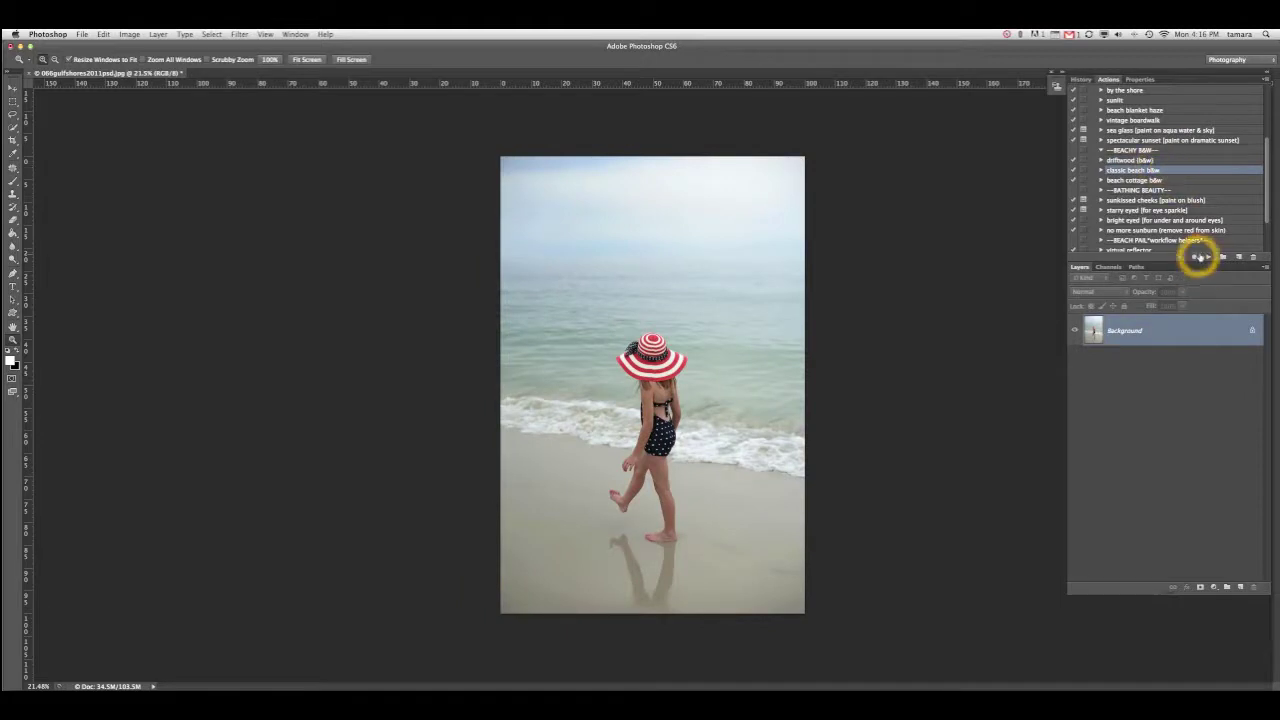
click(1205, 257)
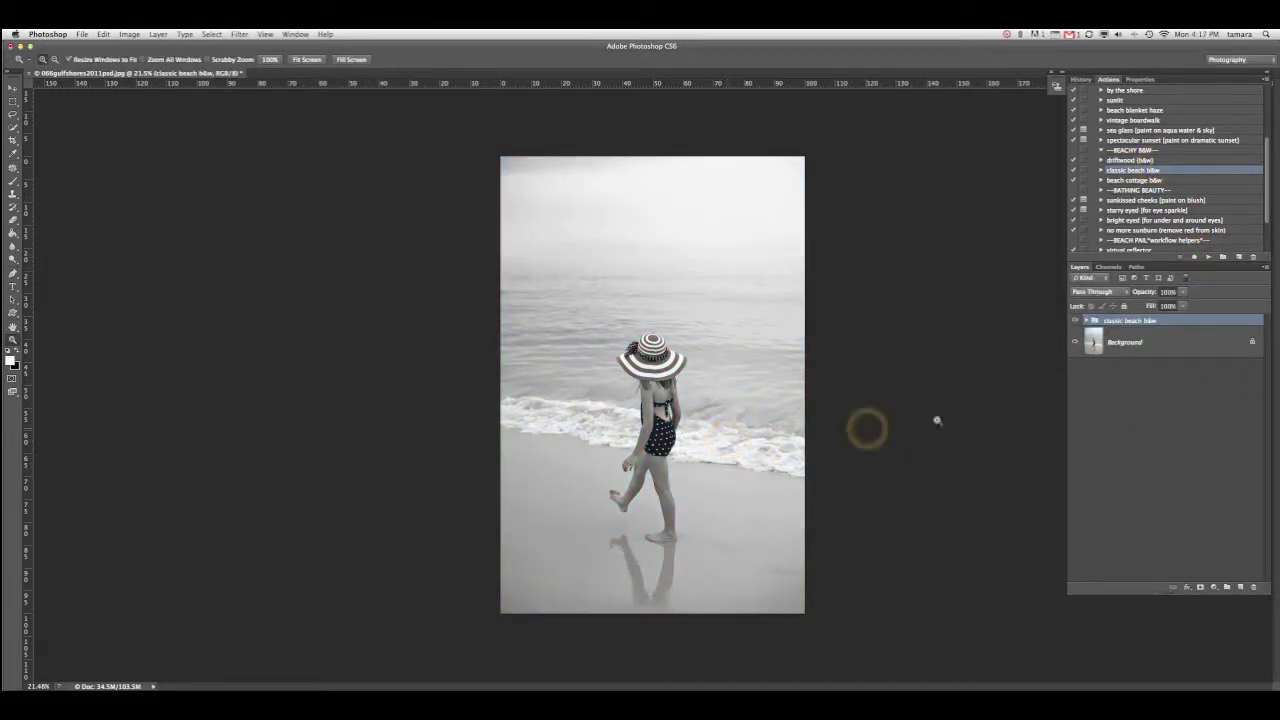
click(1195, 321)
key(Delete)
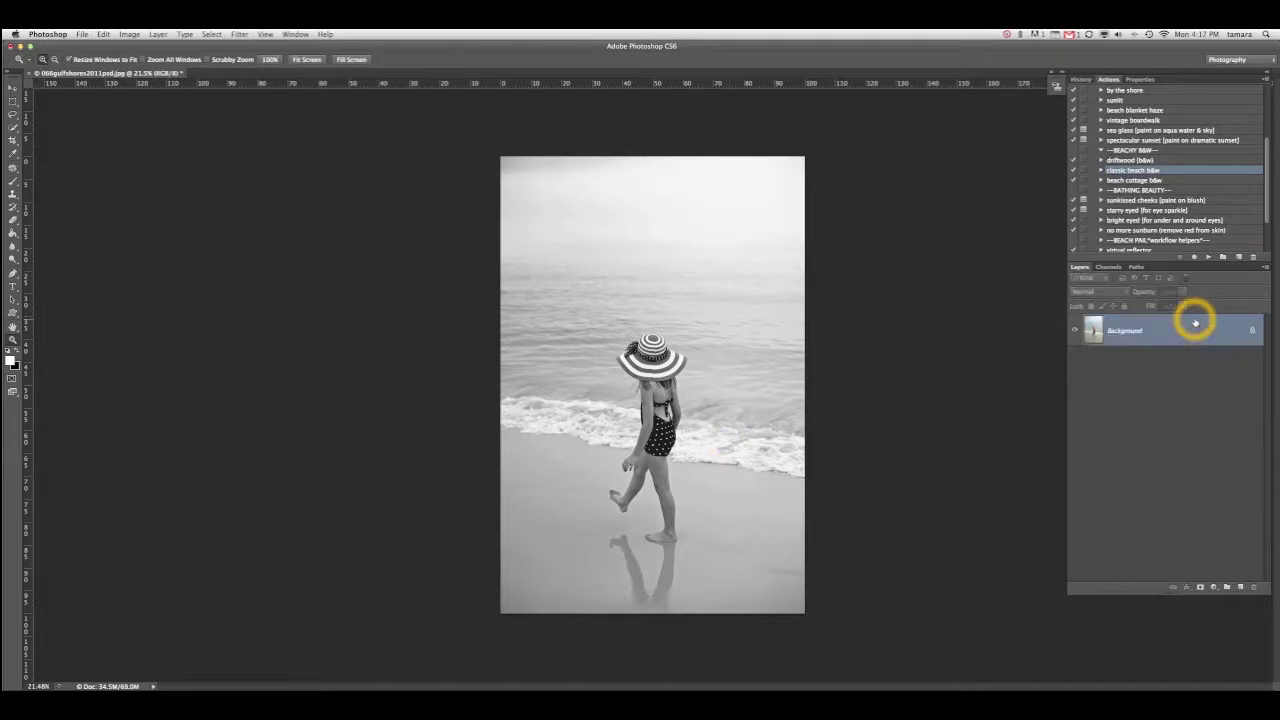
- Play the popsicle simple color pop action on the colour photo
click(1125, 130)
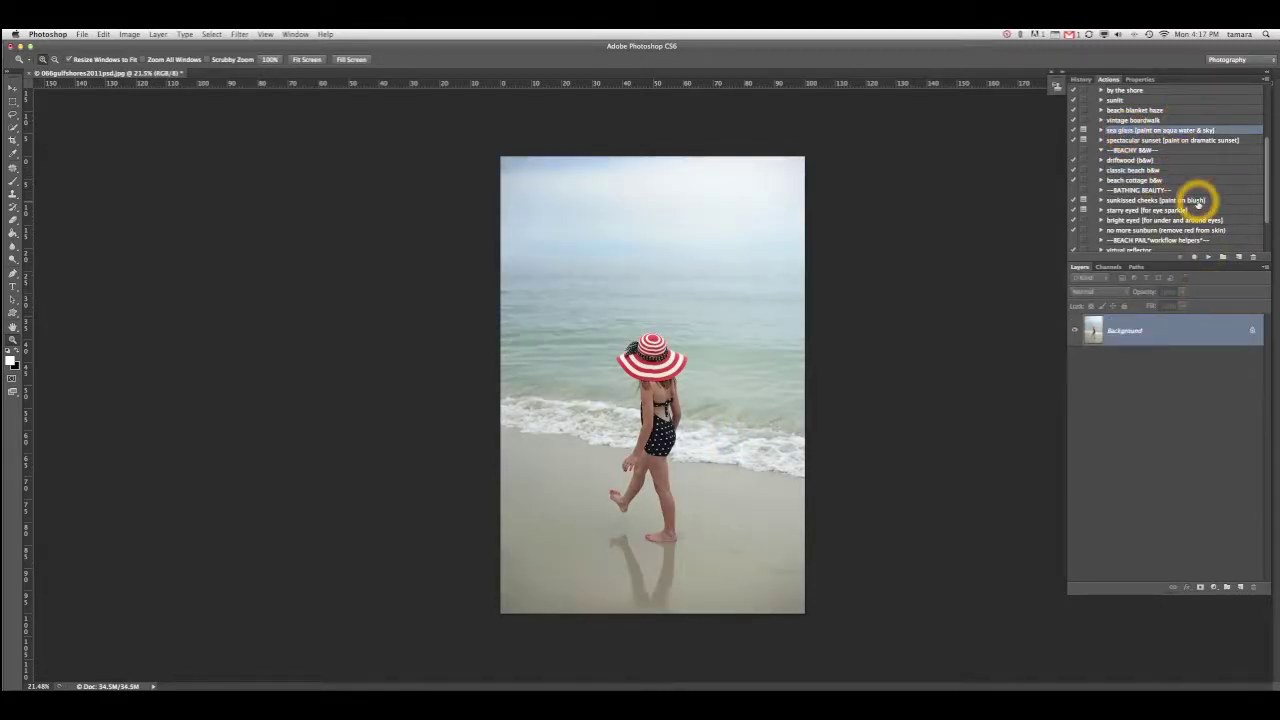
scroll(1194, 200, up, 3)
click(1136, 130)
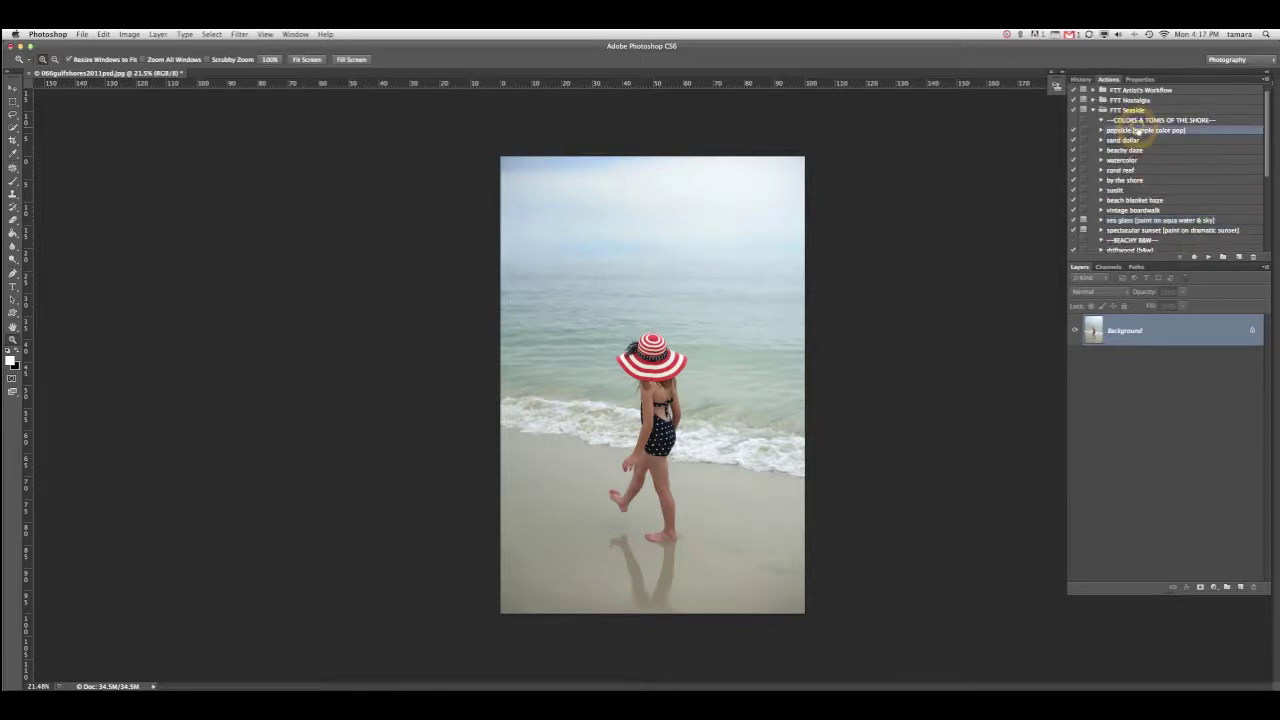
click(1208, 257)
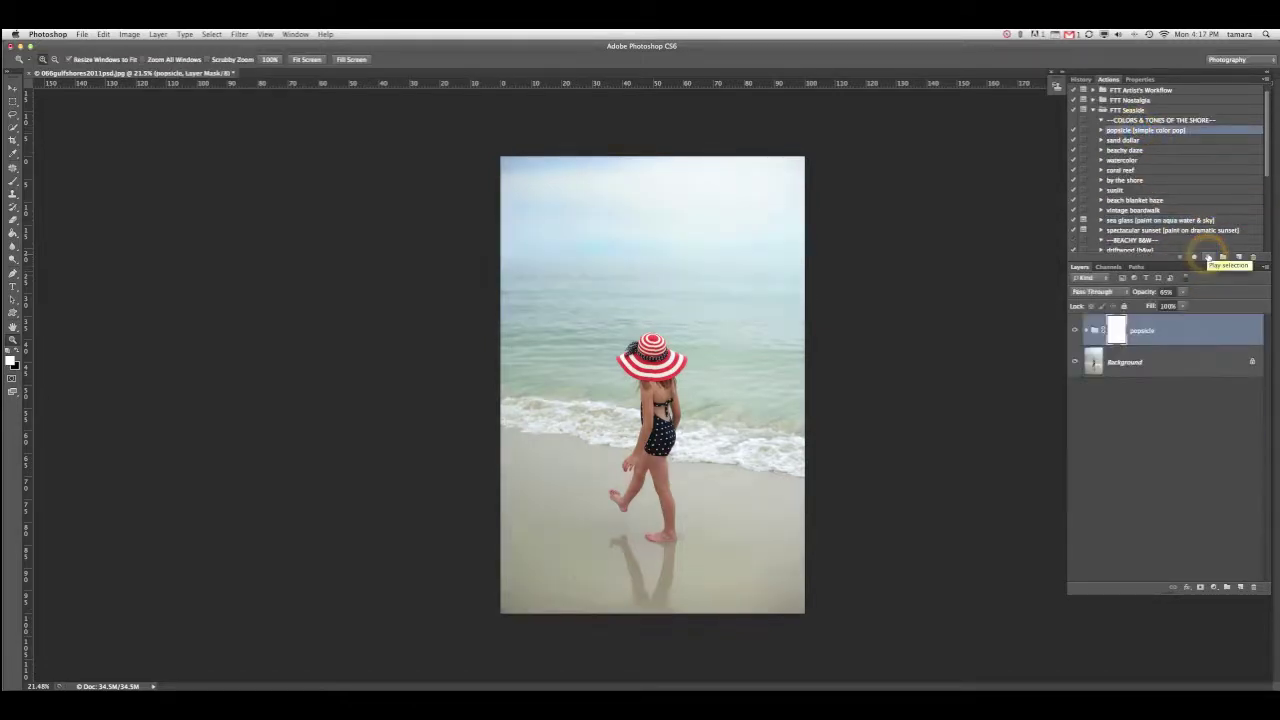
- Play the sea glass action past its prompt and pick a soft round 0% hardness brush
click(1115, 222)
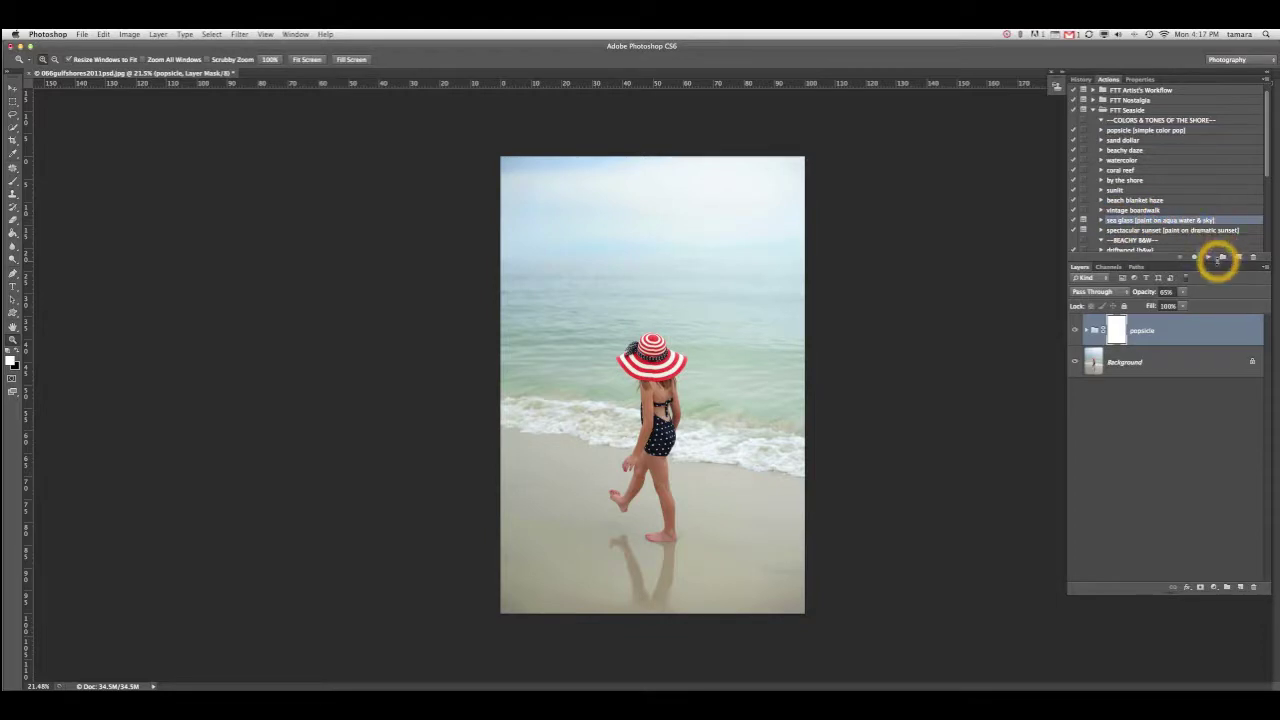
click(1208, 257)
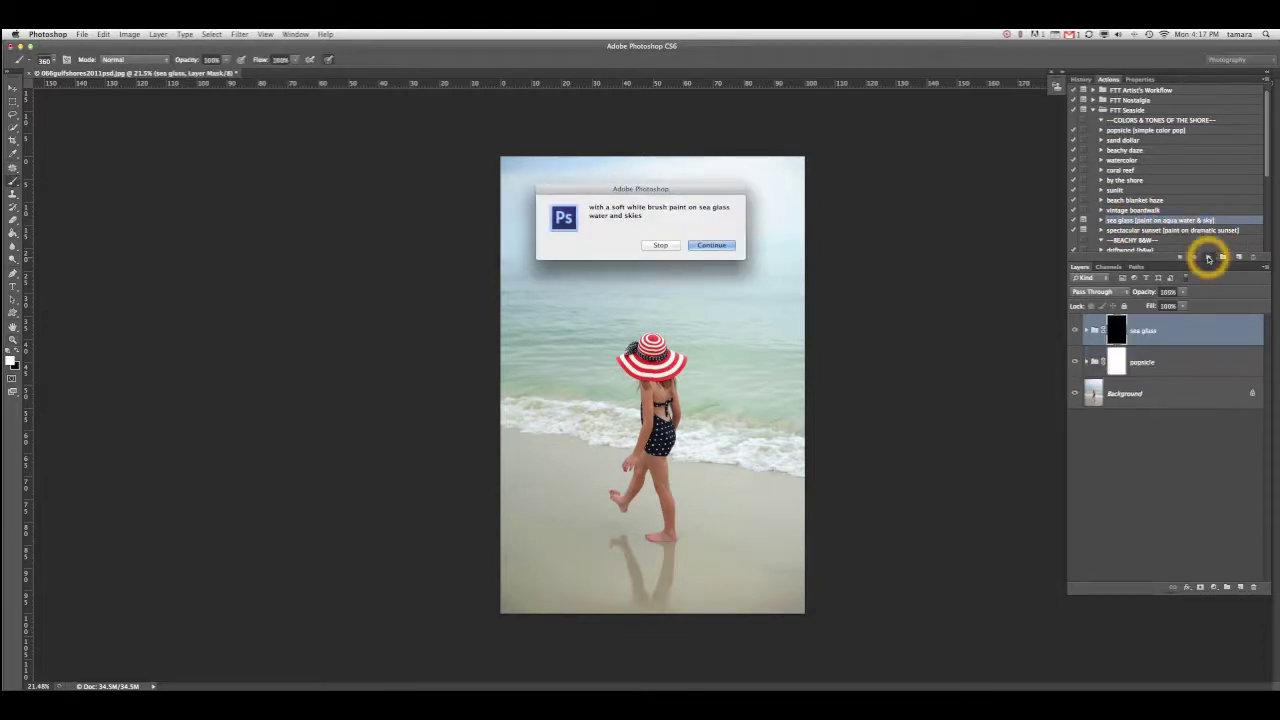
click(719, 247)
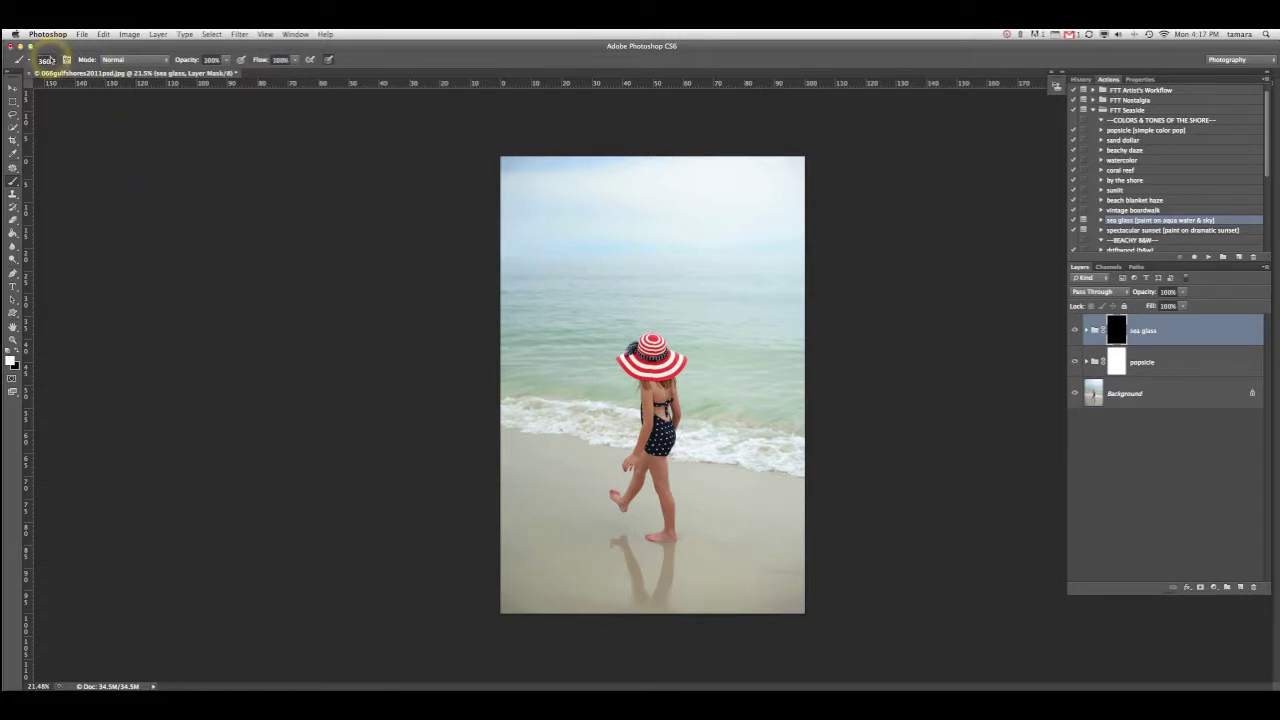
click(47, 60)
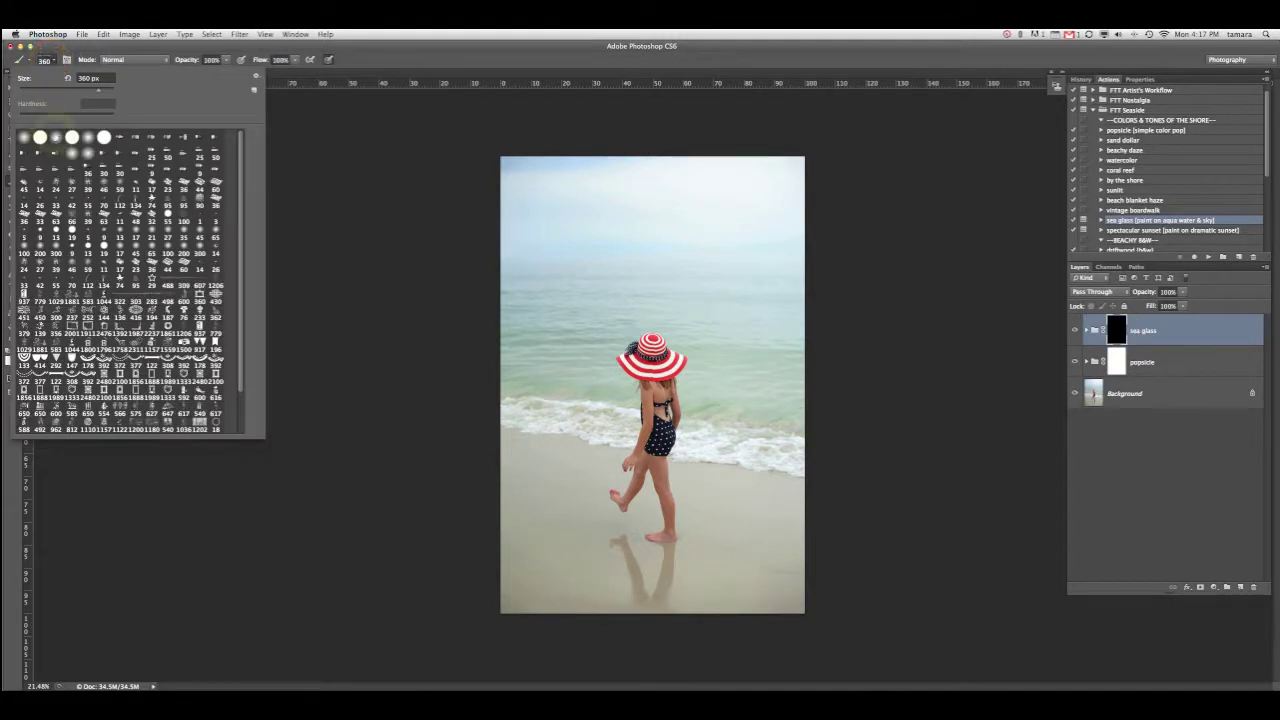
click(71, 150)
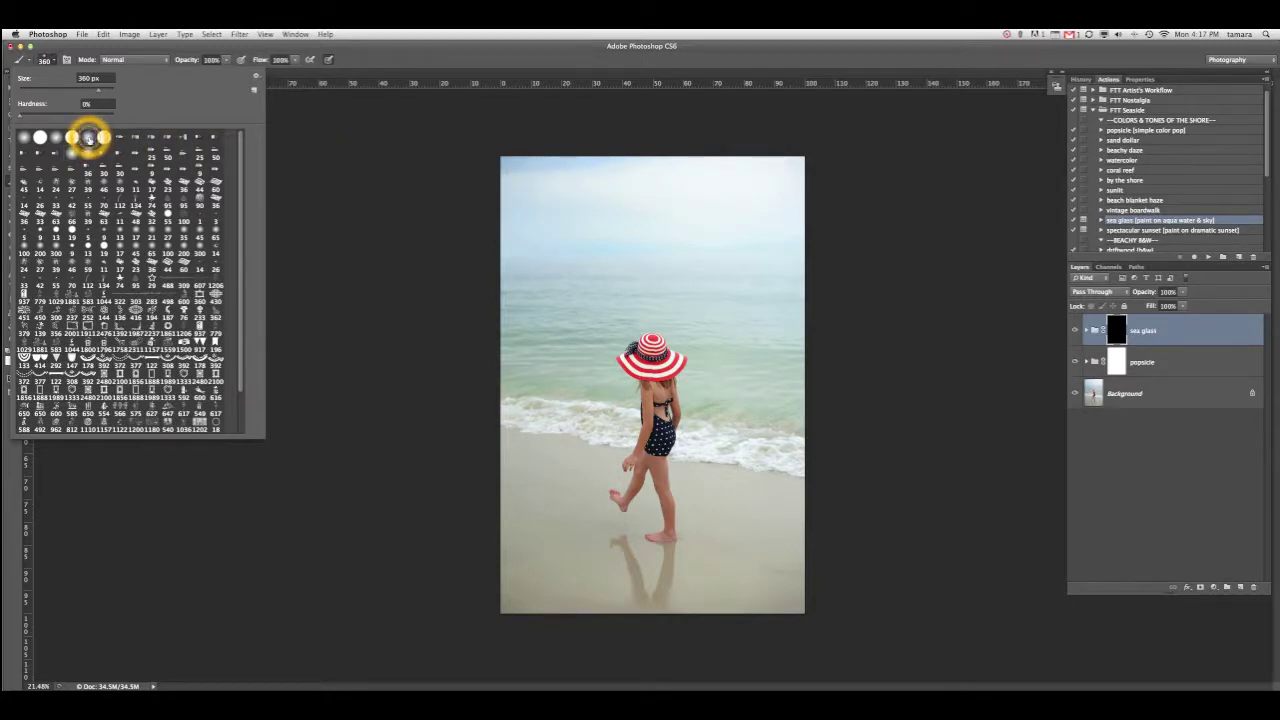
- Paint the sea glass mask white over the sky and sea with an 800 px brush
click(551, 204)
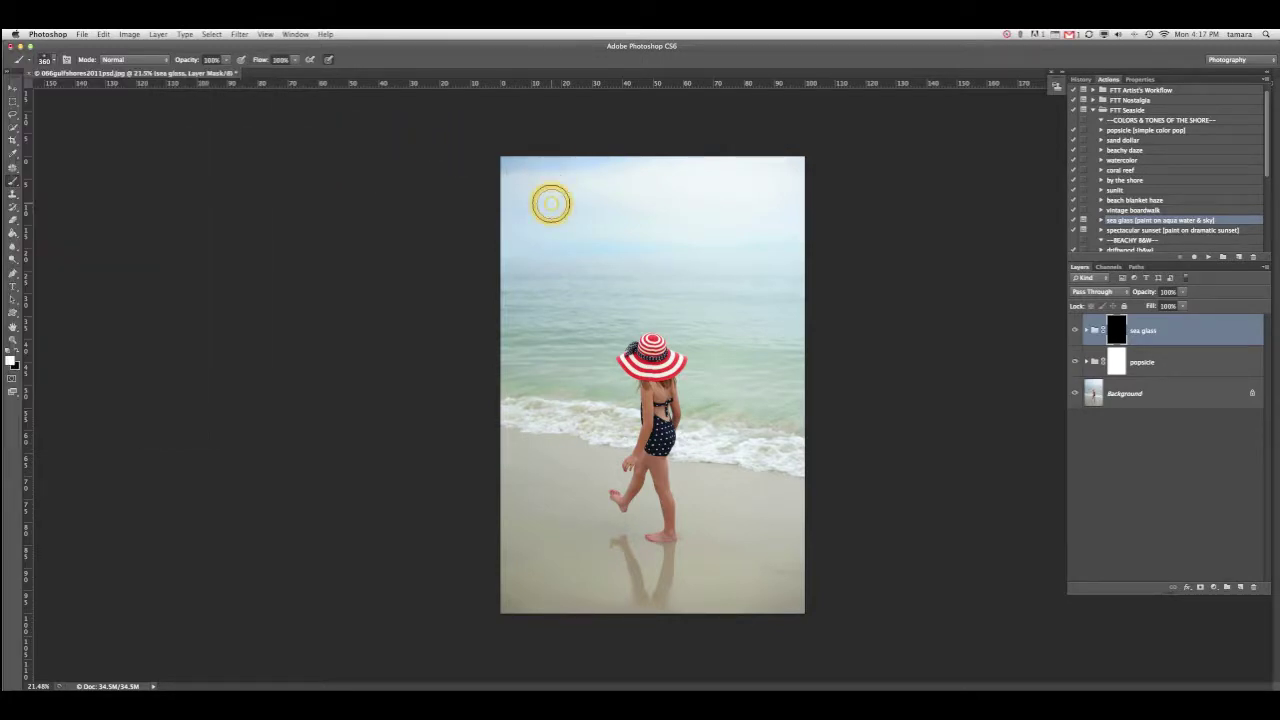
key(bracketright)
key(bracketright)
key(bracketright)
key(bracketright)
key(bracketright)
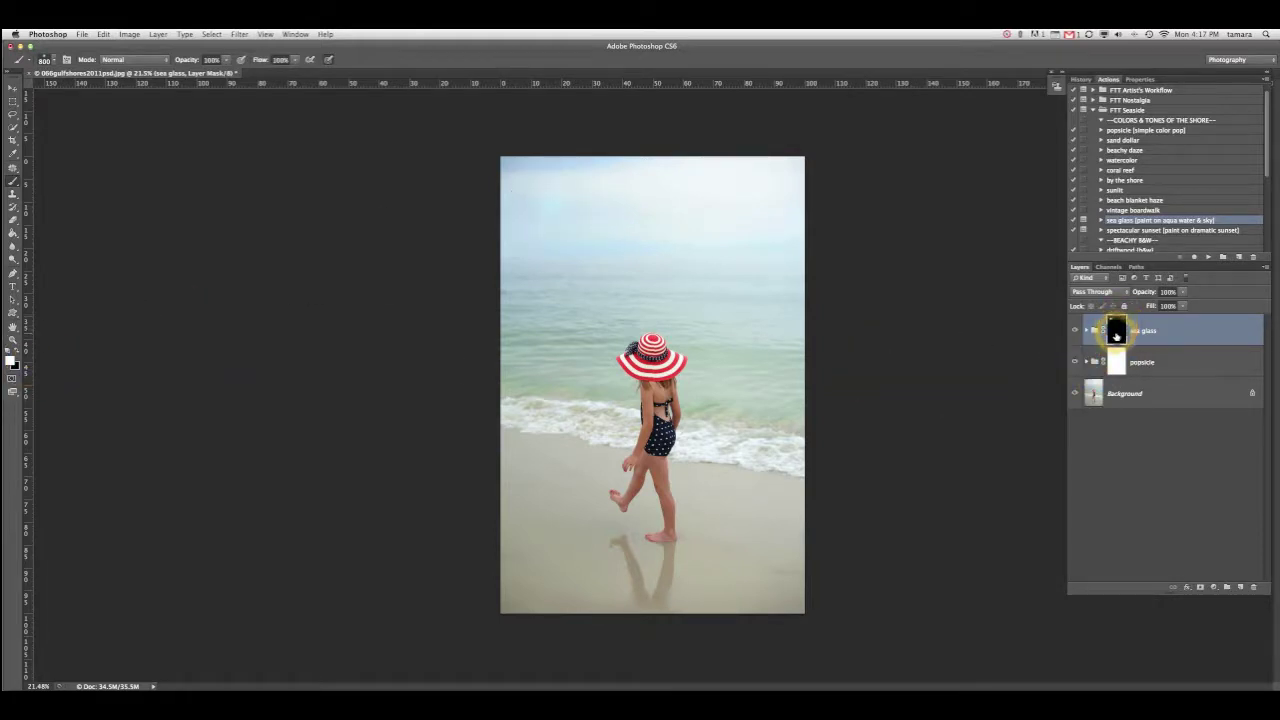
click(887, 253)
mouse_move(578, 214)
mouse_down()
mouse_move(549, 186)
mouse_move(549, 163)
mouse_move(551, 233)
mouse_move(523, 300)
mouse_move(591, 266)
mouse_move(507, 331)
mouse_move(634, 277)
mouse_move(679, 283)
mouse_move(500, 320)
mouse_move(543, 366)
mouse_move(589, 354)
mouse_move(654, 271)
mouse_move(587, 364)
mouse_move(566, 357)
mouse_move(666, 271)
mouse_move(723, 311)
mouse_move(615, 313)
mouse_up()
mouse_move(749, 323)
mouse_down()
mouse_move(754, 314)
mouse_move(754, 362)
mouse_move(706, 334)
mouse_move(777, 354)
mouse_move(738, 392)
mouse_move(706, 374)
mouse_move(706, 389)
mouse_up()
key(bracketright)
key(bracketright)
key(bracketright)
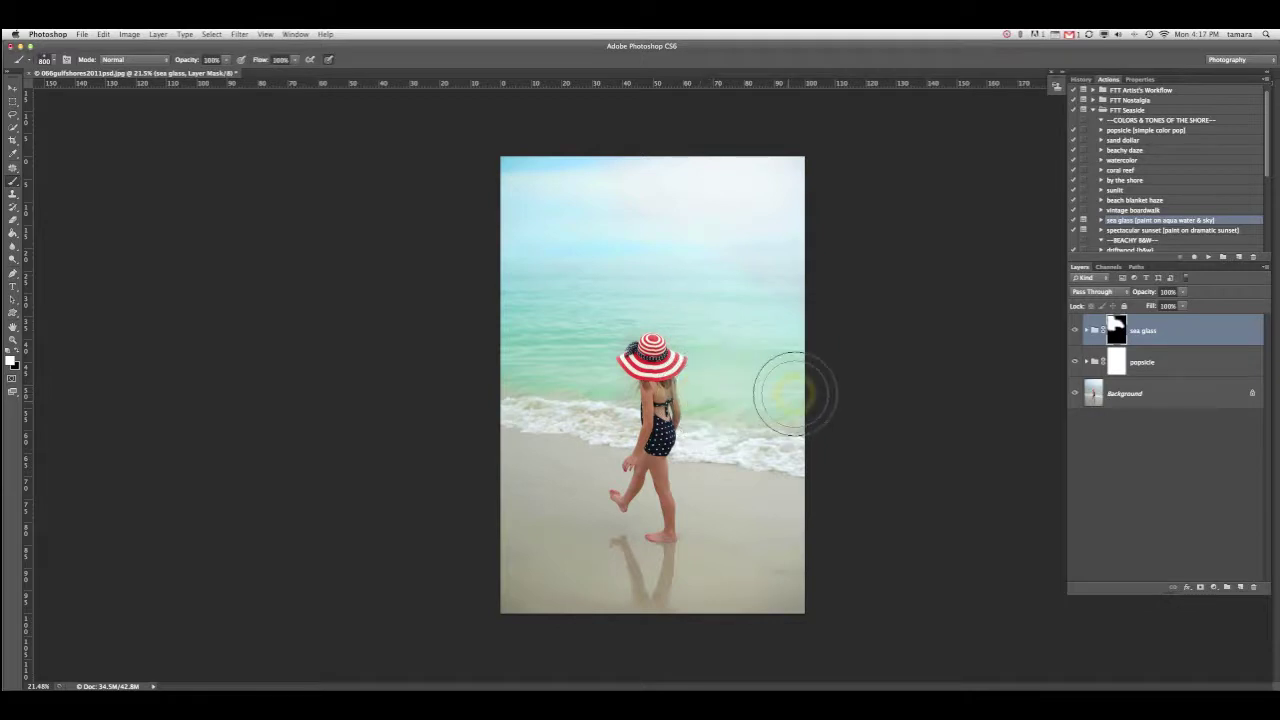
mouse_move(794, 389)
mouse_down()
mouse_move(792, 326)
mouse_move(810, 328)
mouse_up()
- Toggle the sea glass group's visibility to compare before and after
click(1075, 331)
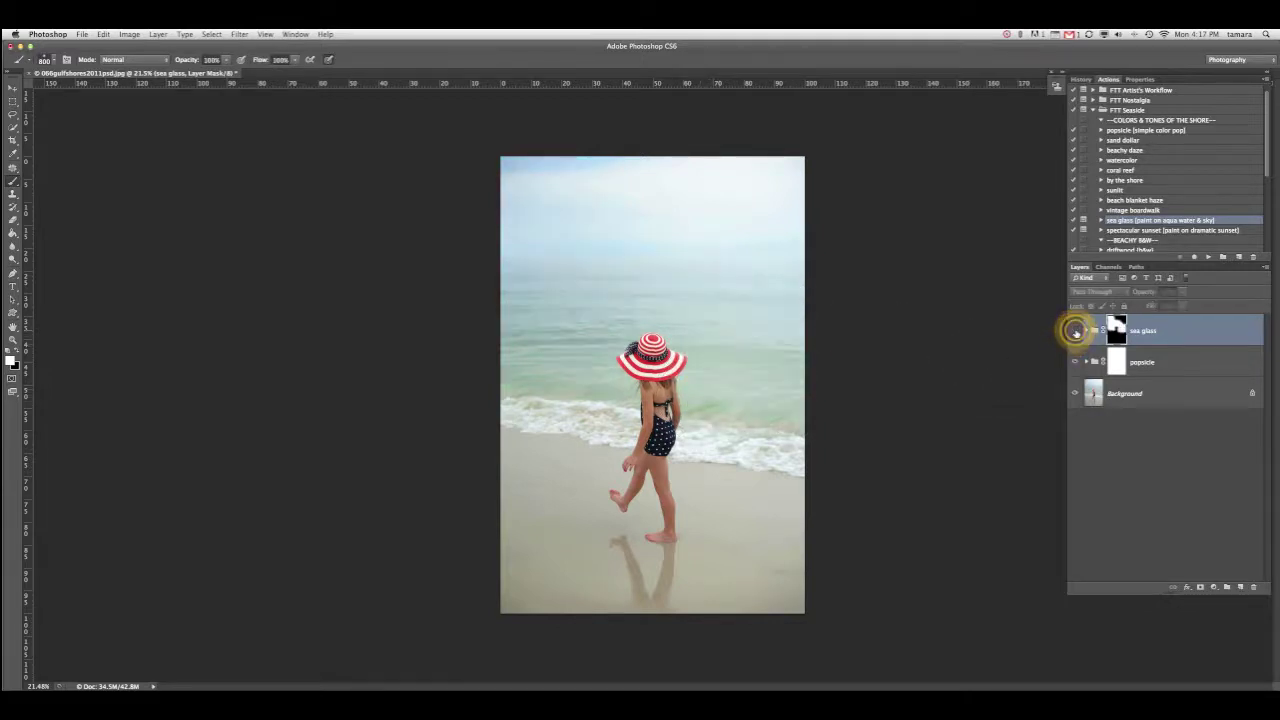
click(1075, 331)
click(1075, 331)
click(1075, 331)
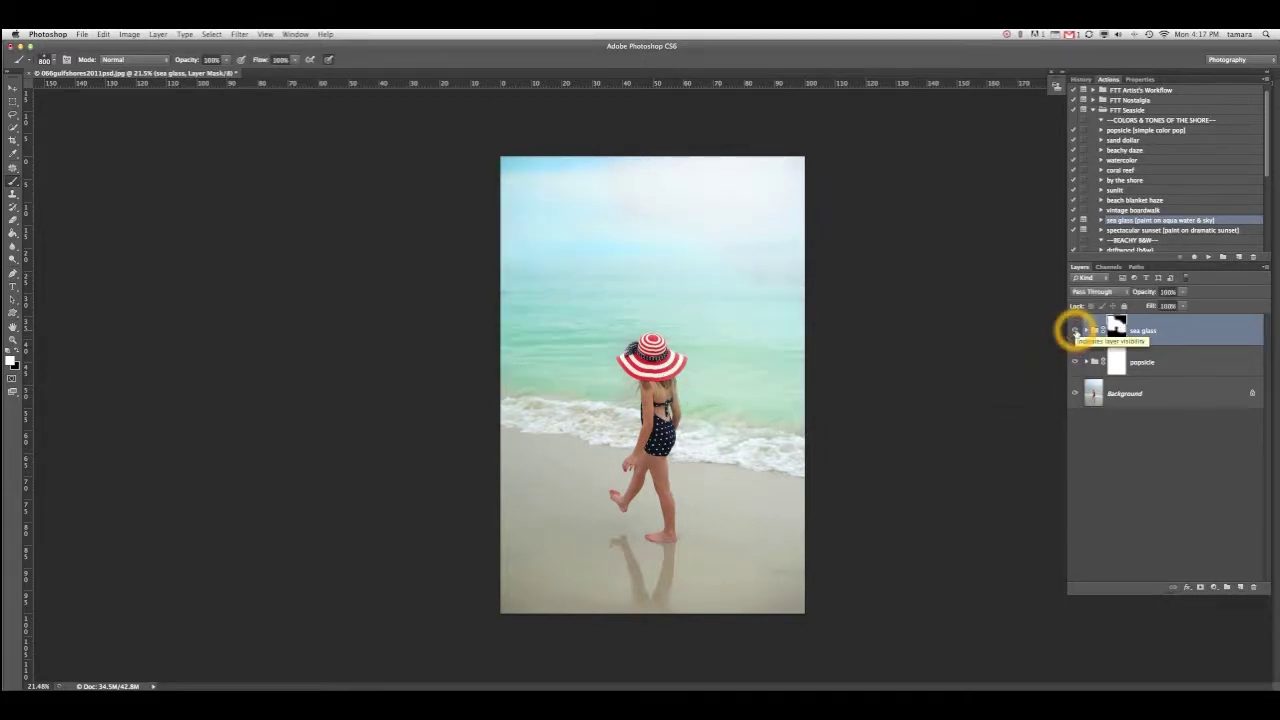
click(1204, 329)
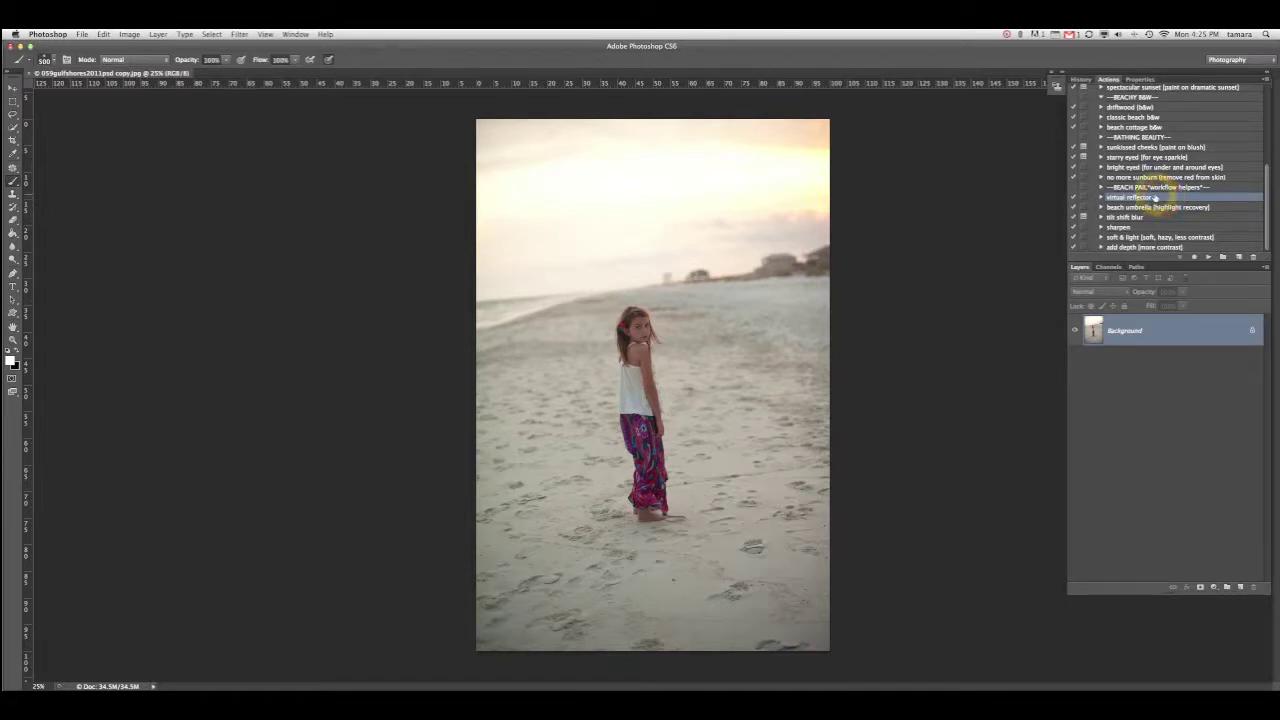
- Run the virtual reflector action and lower its group opacity to 45%
click(1207, 257)
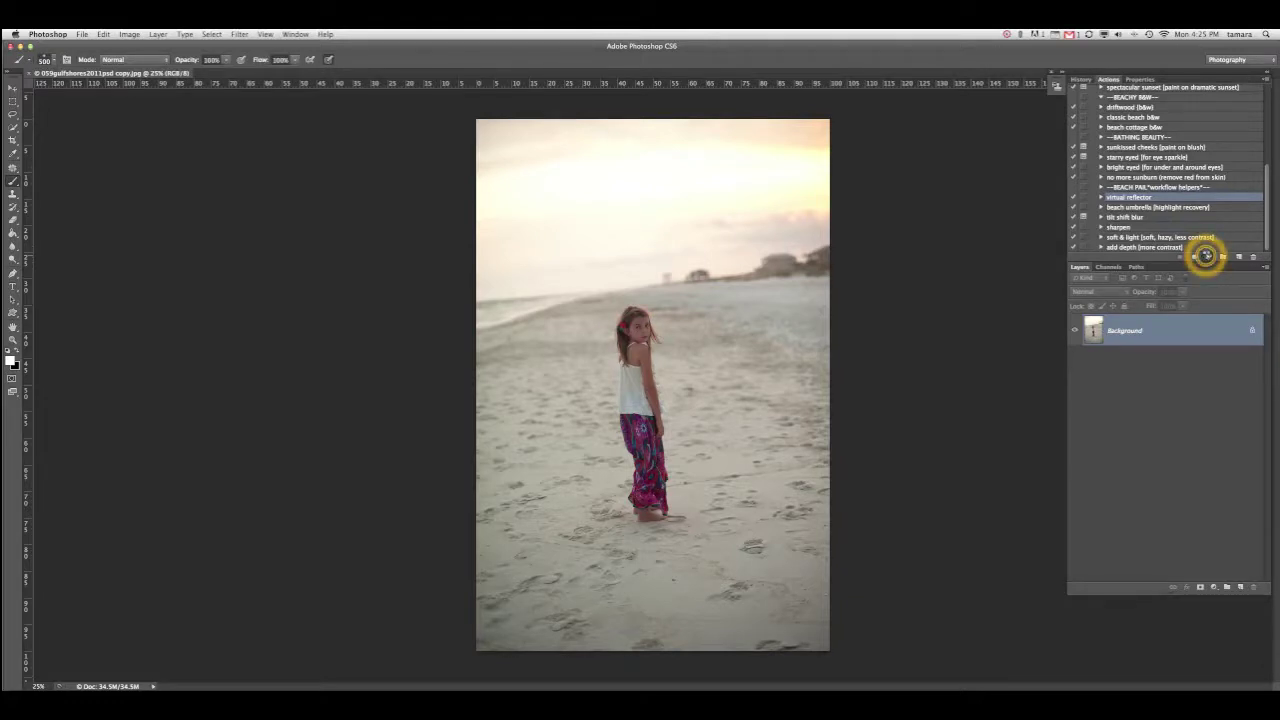
click(1206, 256)
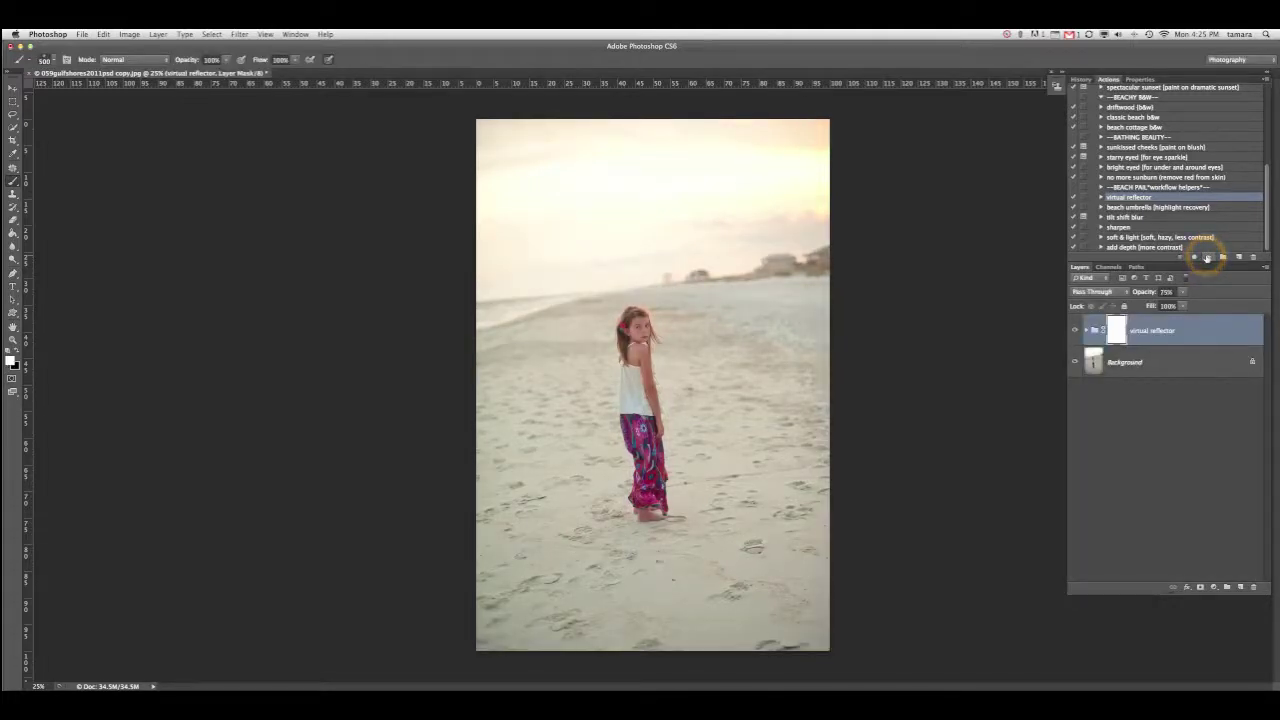
click(1207, 257)
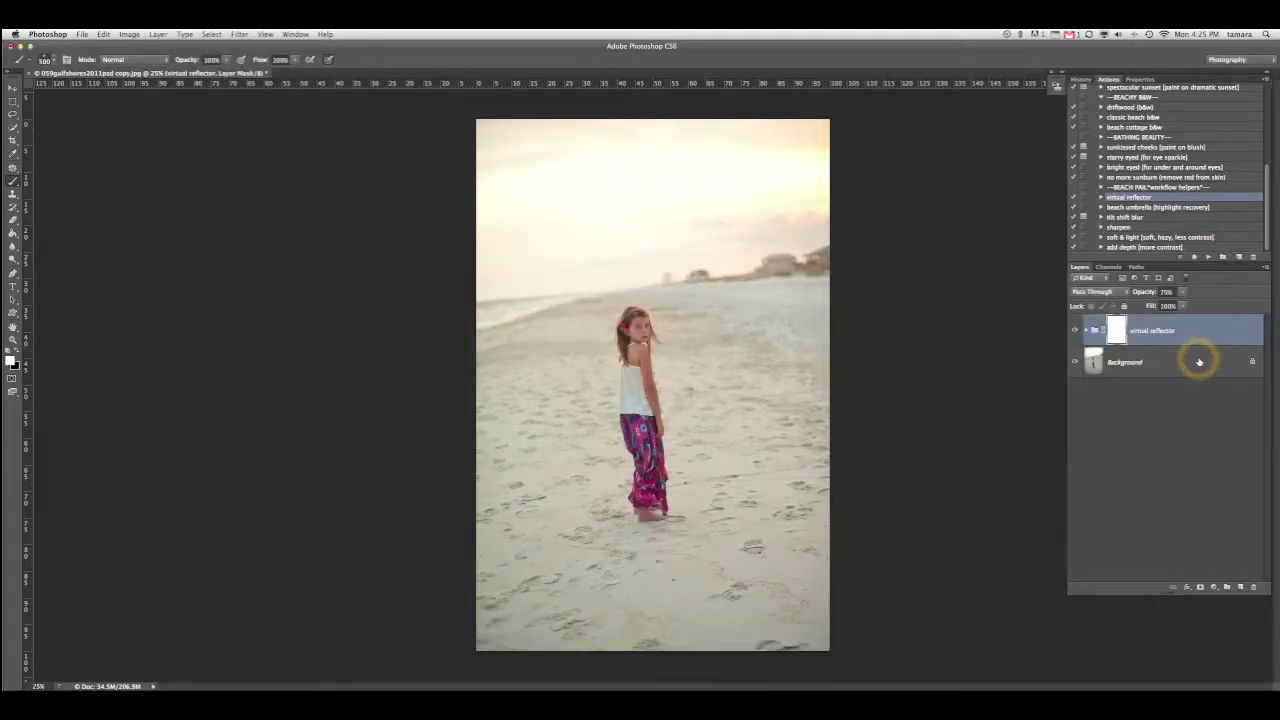
click(1182, 292)
drag(1183, 305, 1175, 305)
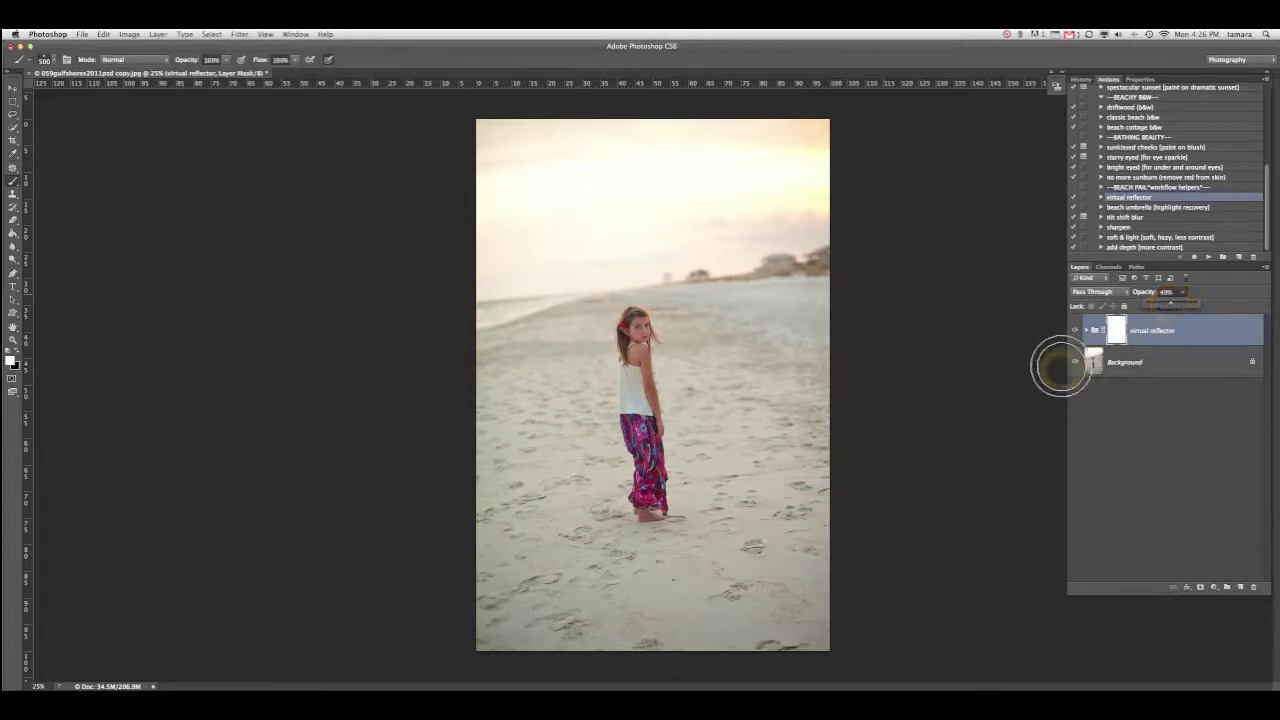
- Toggle the virtual reflector group off and on to compare the brightening
click(1074, 330)
click(1074, 330)
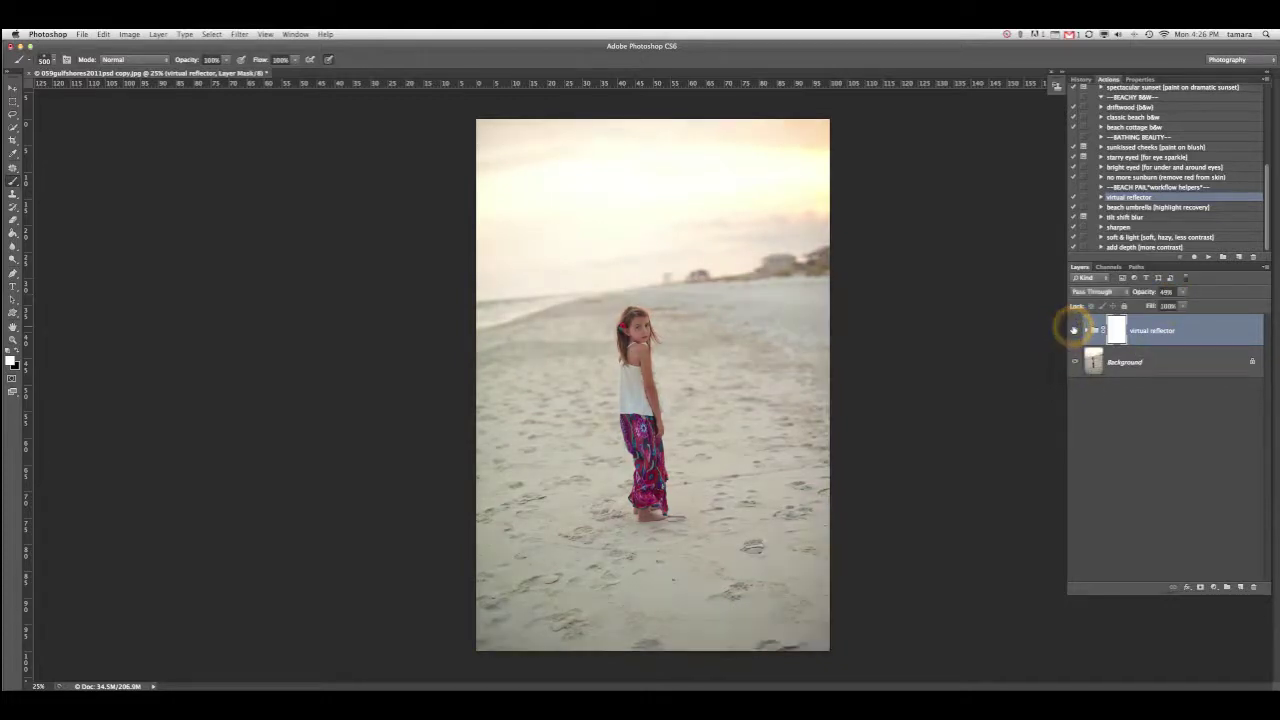
click(1074, 330)
click(1074, 330)
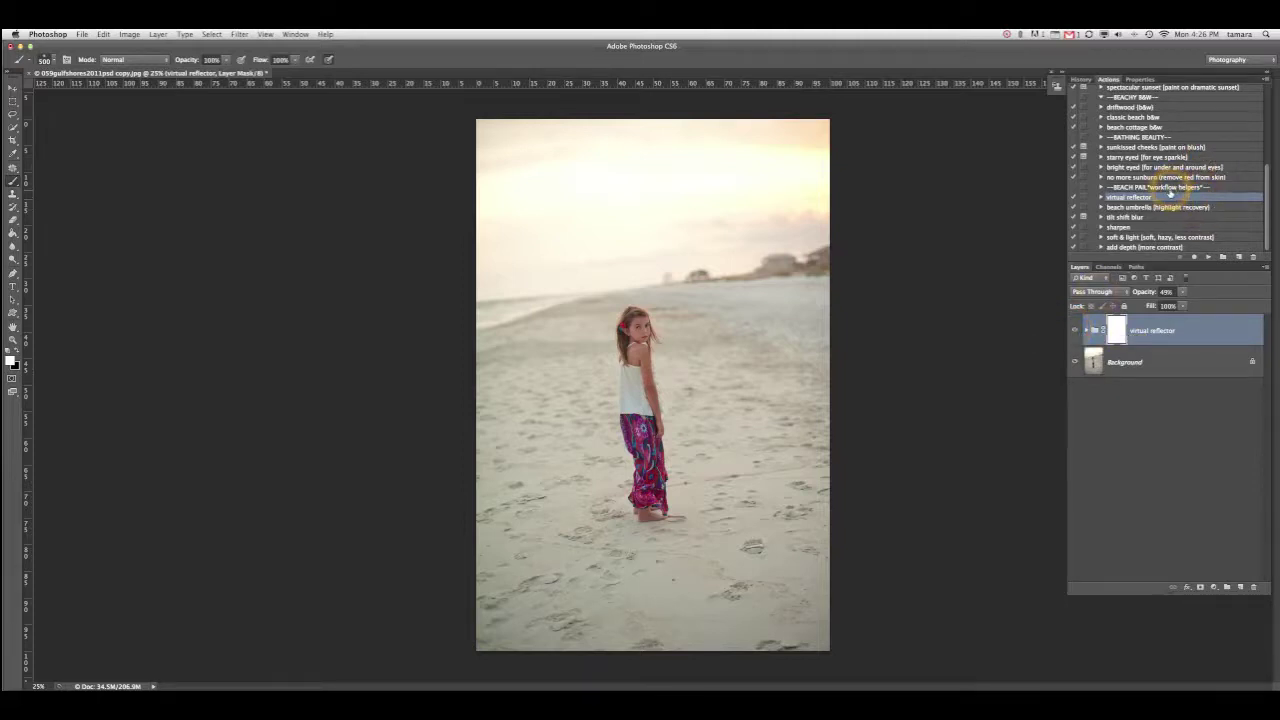
scroll(1170, 195, up, 2)
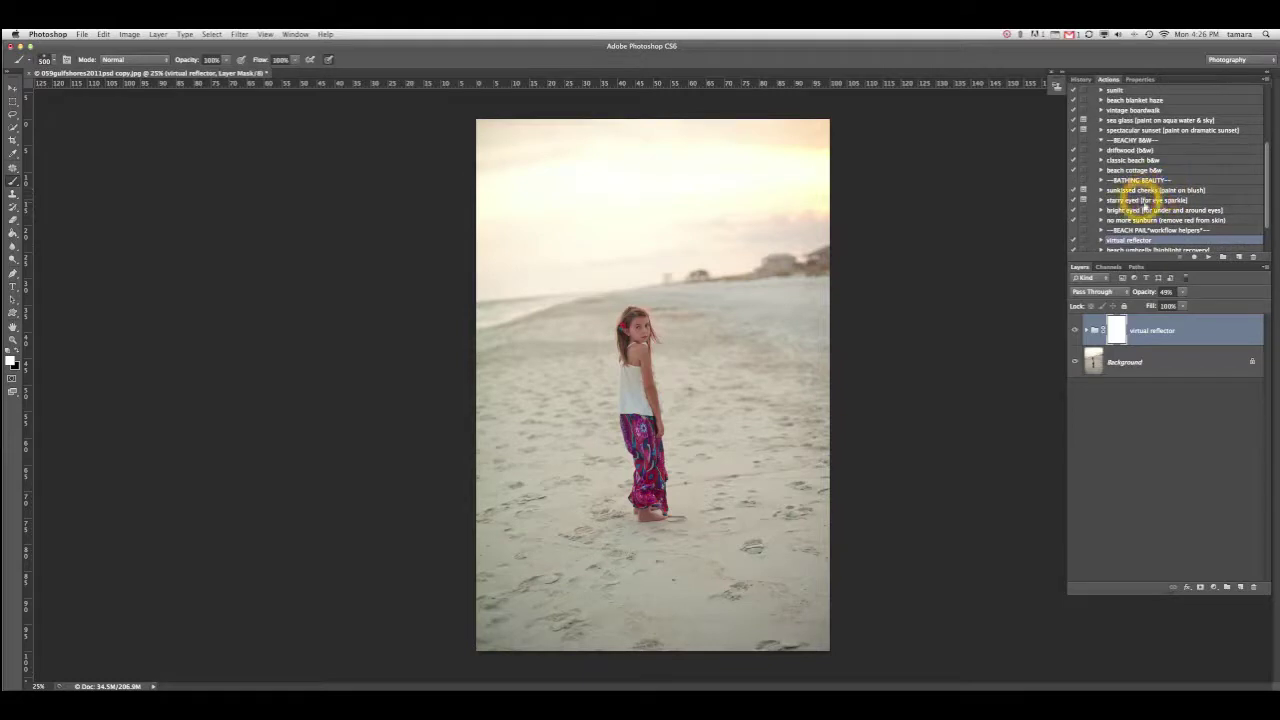
- Run the spectacular sunset action past its painting prompt and expand its group
click(1186, 130)
click(1209, 257)
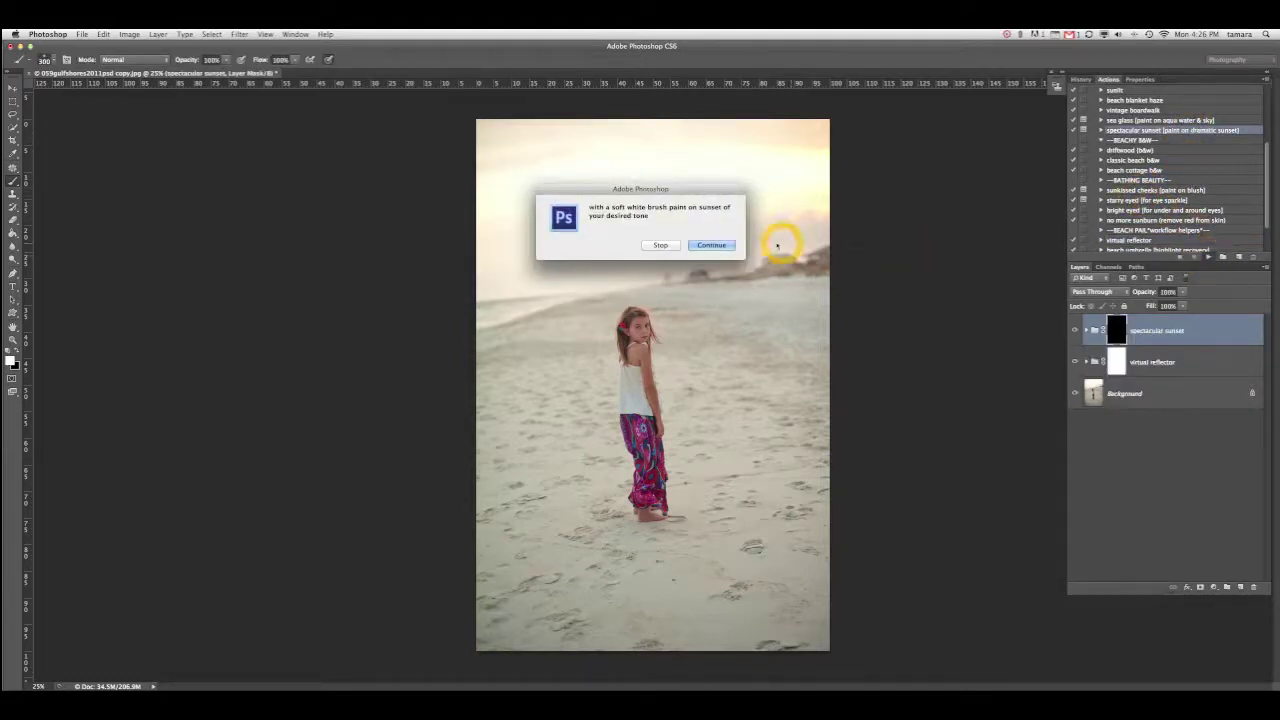
click(711, 245)
click(1115, 330)
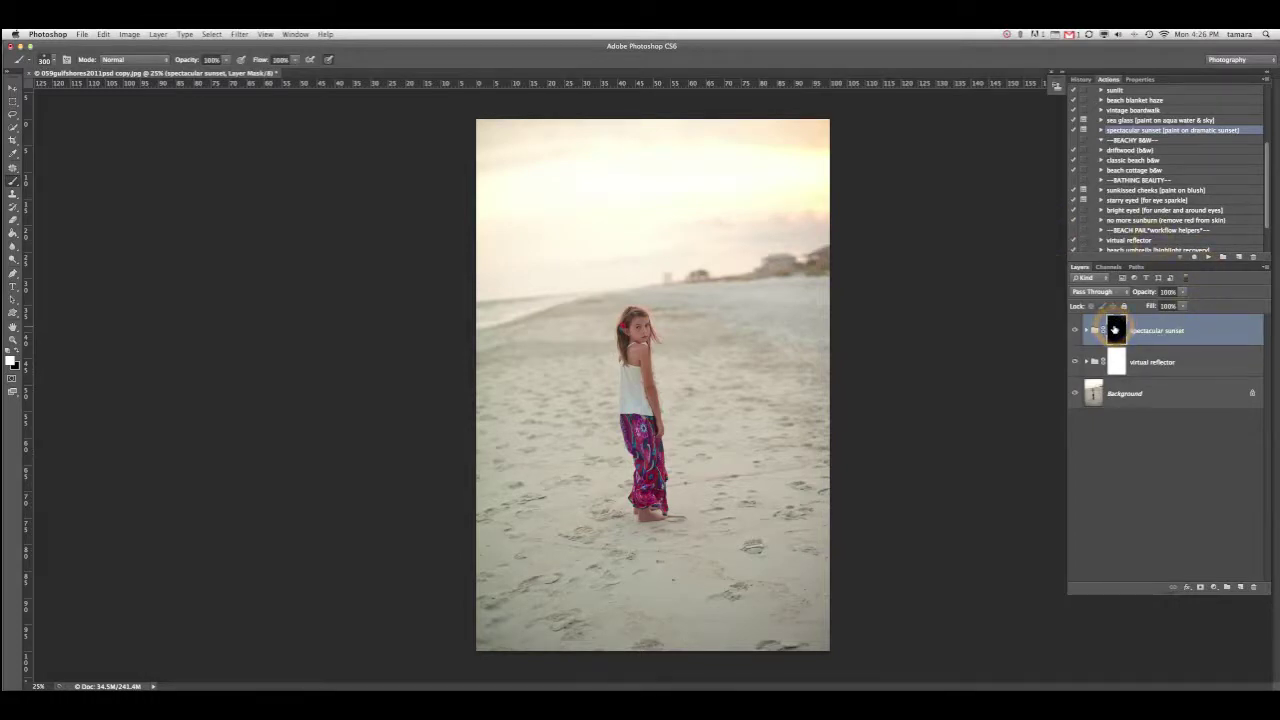
click(1087, 330)
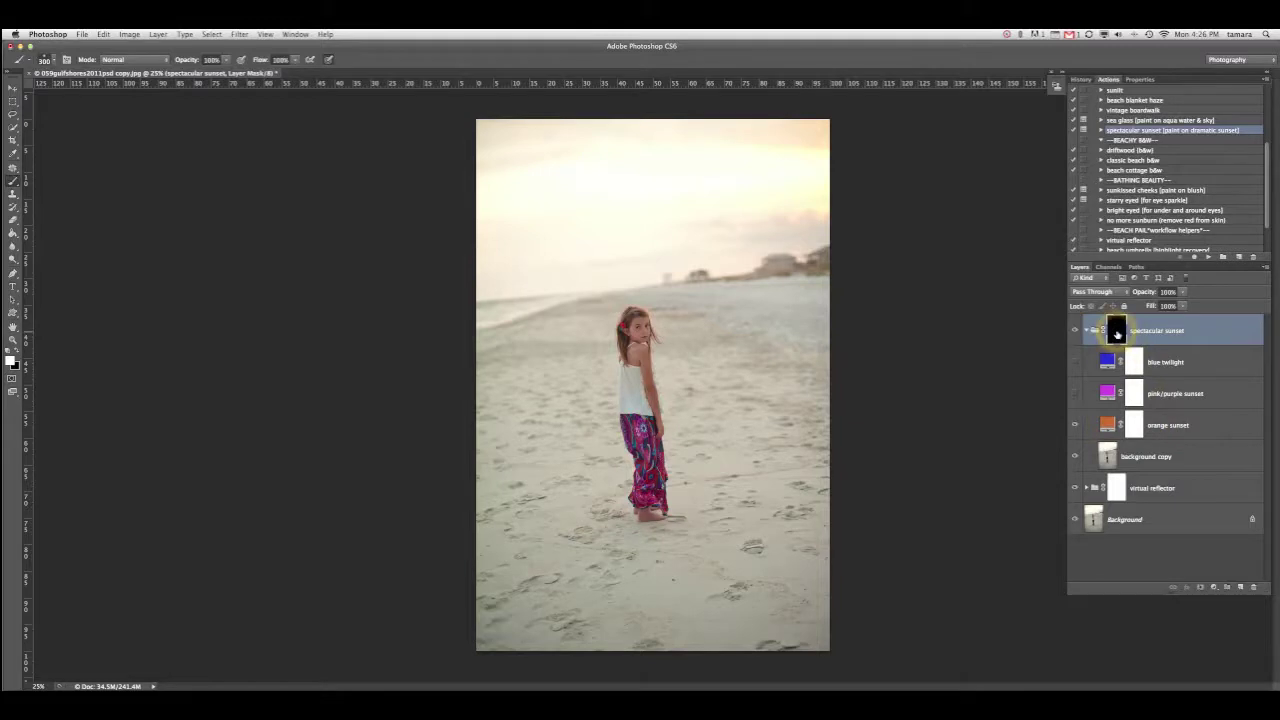
- Paint the golden glow into the sky mask with a 700 px brush, then set group opacity to 83%
click(1116, 333)
key(bracketright)
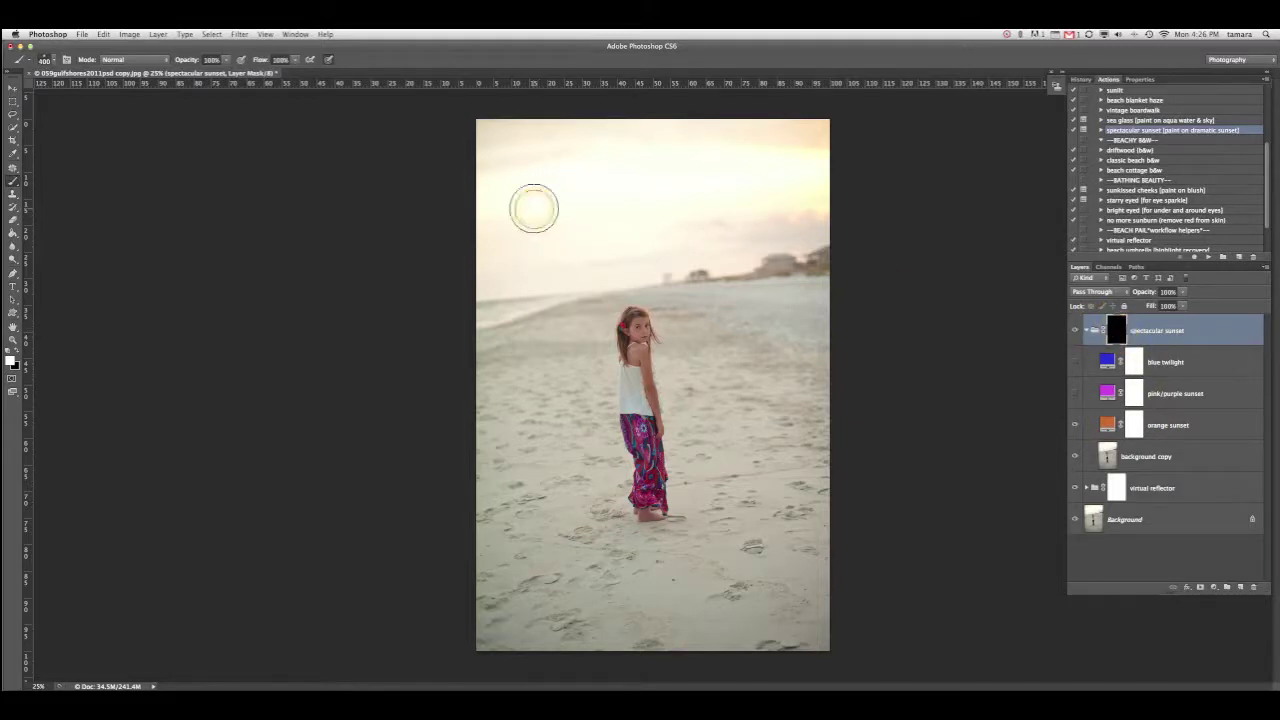
key(bracketright)
key(bracketright)
key(bracketright)
mouse_move(534, 203)
mouse_down()
mouse_move(496, 142)
mouse_move(514, 170)
mouse_move(547, 179)
mouse_move(514, 197)
mouse_move(511, 218)
mouse_move(575, 204)
mouse_move(598, 147)
mouse_move(543, 150)
mouse_move(823, 163)
mouse_move(816, 174)
mouse_move(549, 190)
mouse_move(473, 221)
mouse_move(510, 243)
mouse_move(585, 240)
mouse_move(790, 206)
mouse_move(586, 220)
mouse_move(490, 260)
mouse_move(821, 210)
mouse_move(764, 161)
mouse_move(672, 173)
mouse_move(490, 251)
mouse_move(494, 263)
mouse_move(685, 239)
mouse_move(797, 192)
mouse_move(761, 155)
mouse_move(635, 135)
mouse_move(477, 152)
mouse_move(482, 176)
mouse_move(710, 165)
mouse_move(525, 192)
mouse_move(820, 151)
mouse_up()
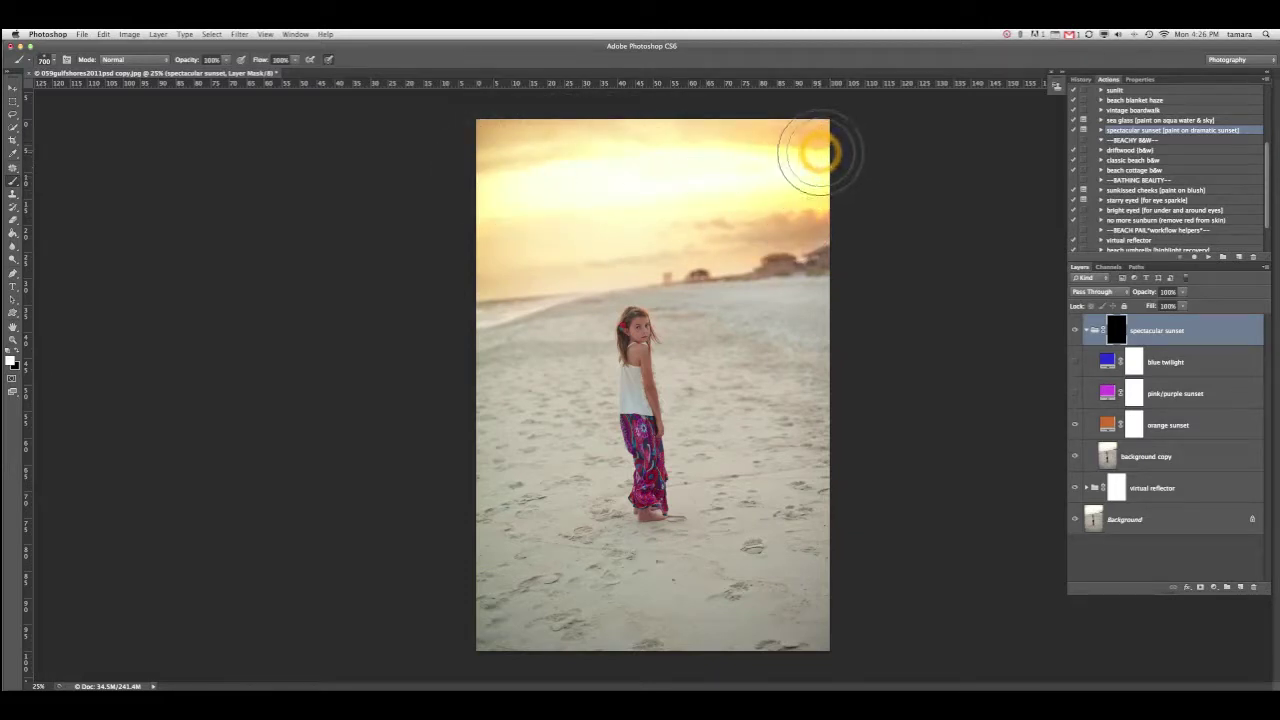
click(1185, 293)
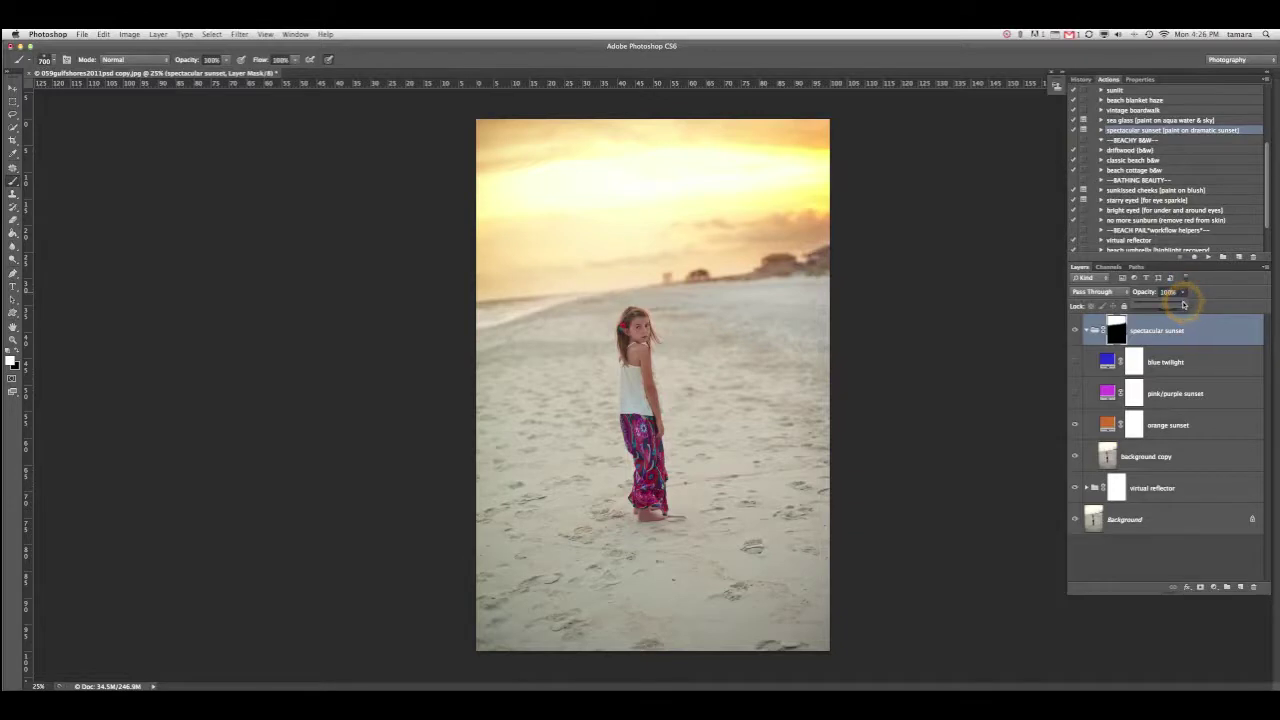
drag(1183, 305, 1177, 305)
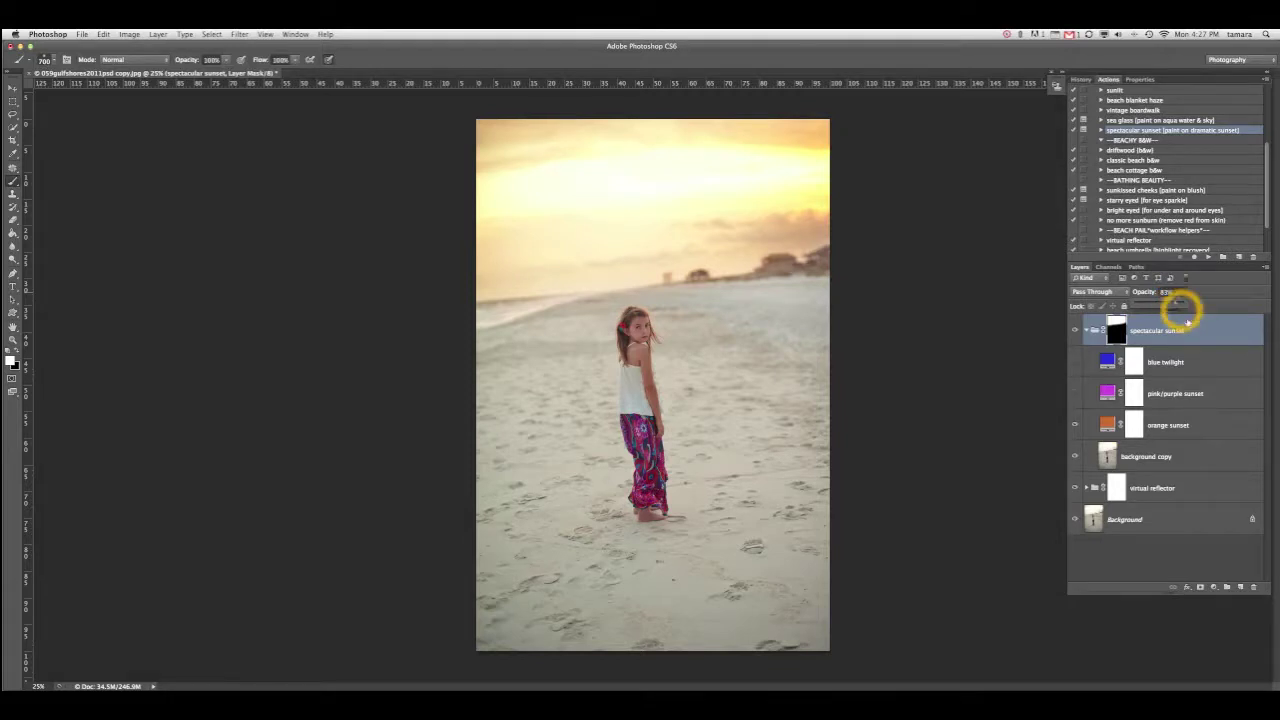
- Show the blue twilight layer and reduce the blue twilight and orange sunset layers' opacity
click(1074, 393)
click(1075, 393)
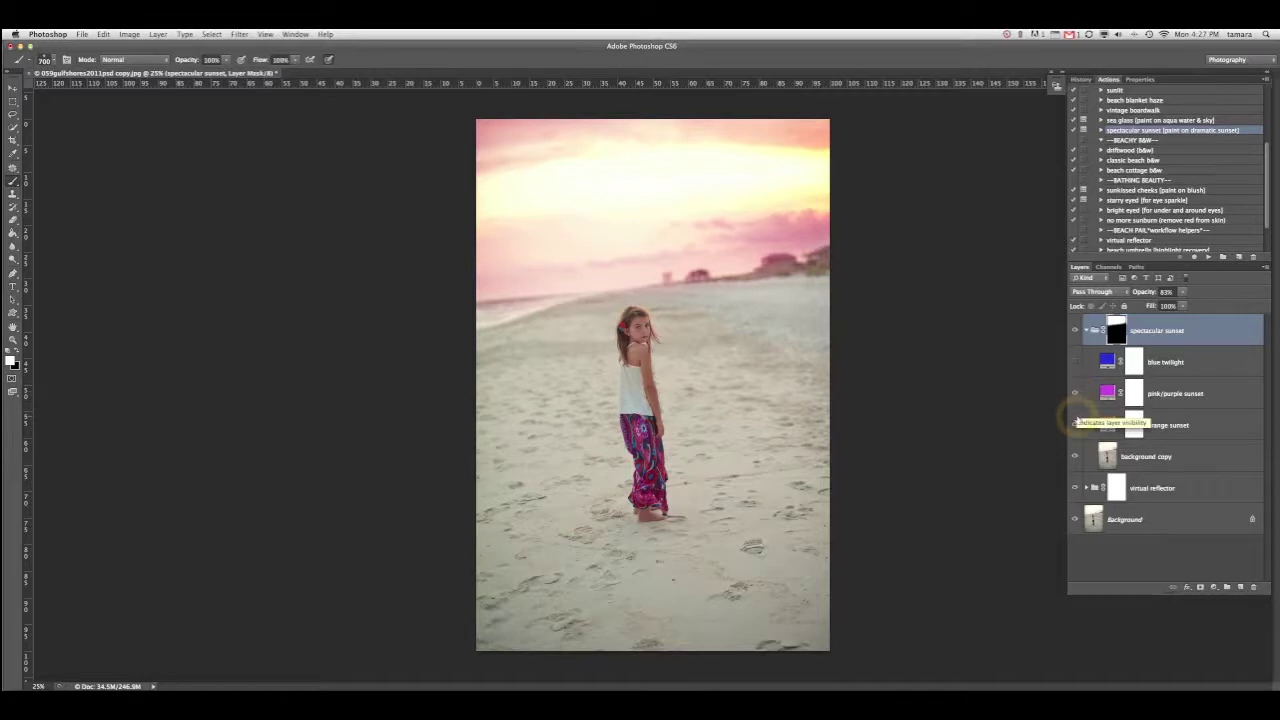
click(1074, 424)
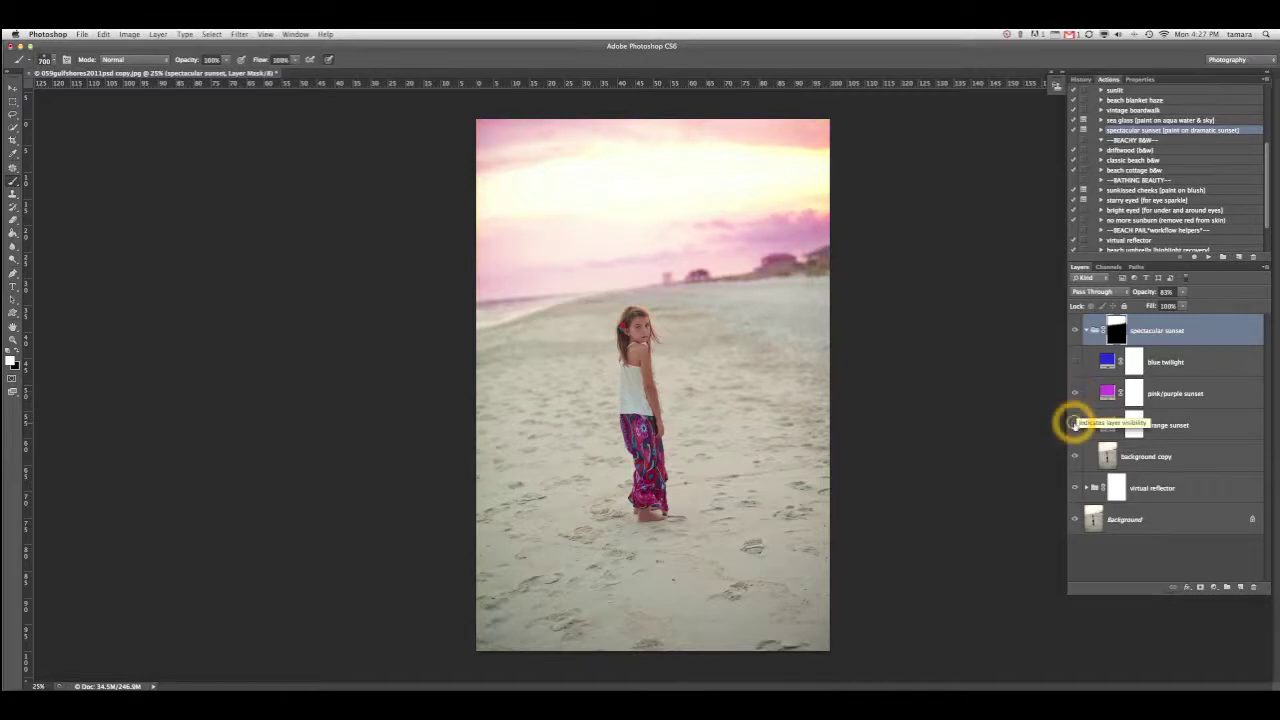
click(1075, 361)
click(1150, 362)
click(1182, 291)
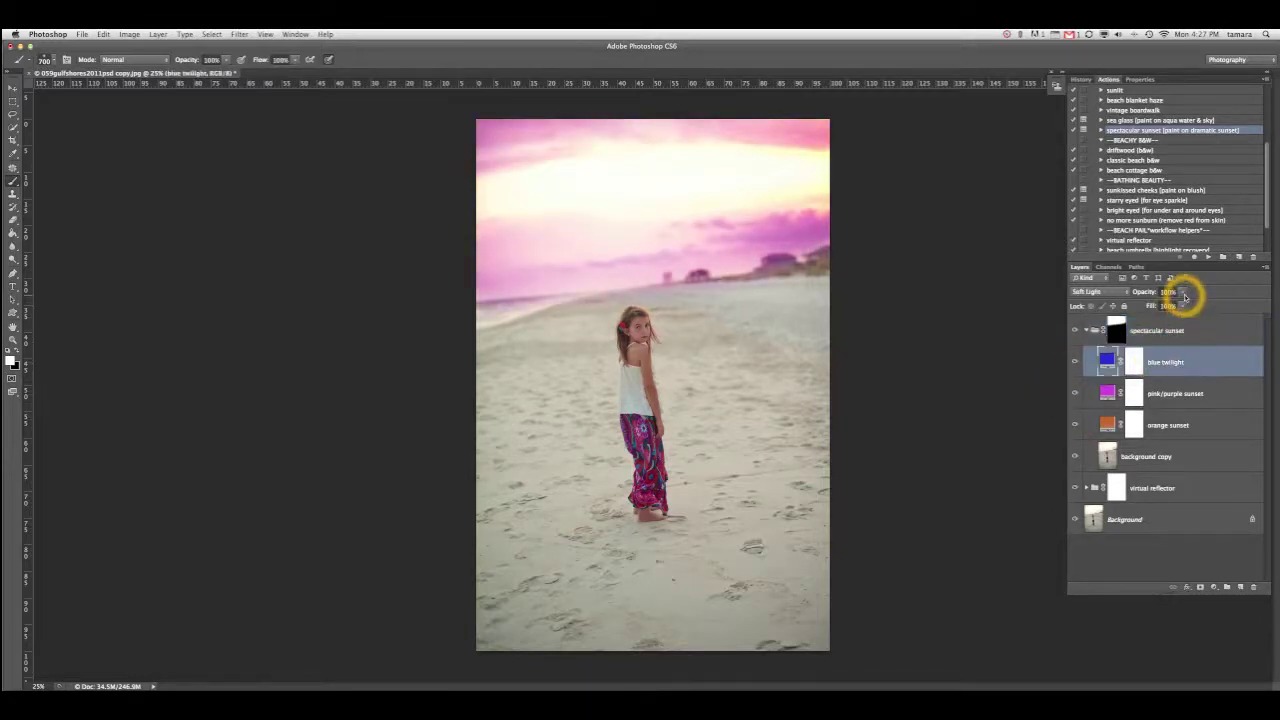
drag(1177, 306, 1140, 300)
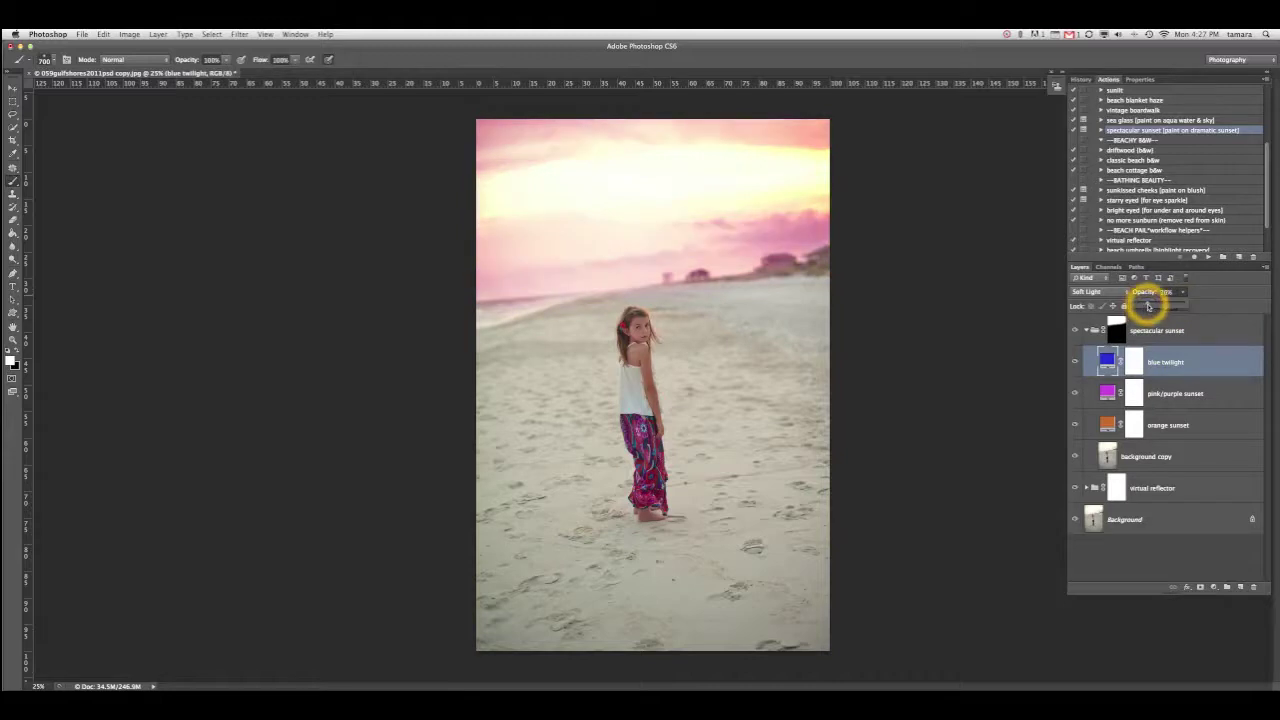
click(1150, 424)
click(1181, 292)
mouse_move(1180, 306)
mouse_down()
mouse_move(1158, 304)
mouse_move(1175, 306)
mouse_up()
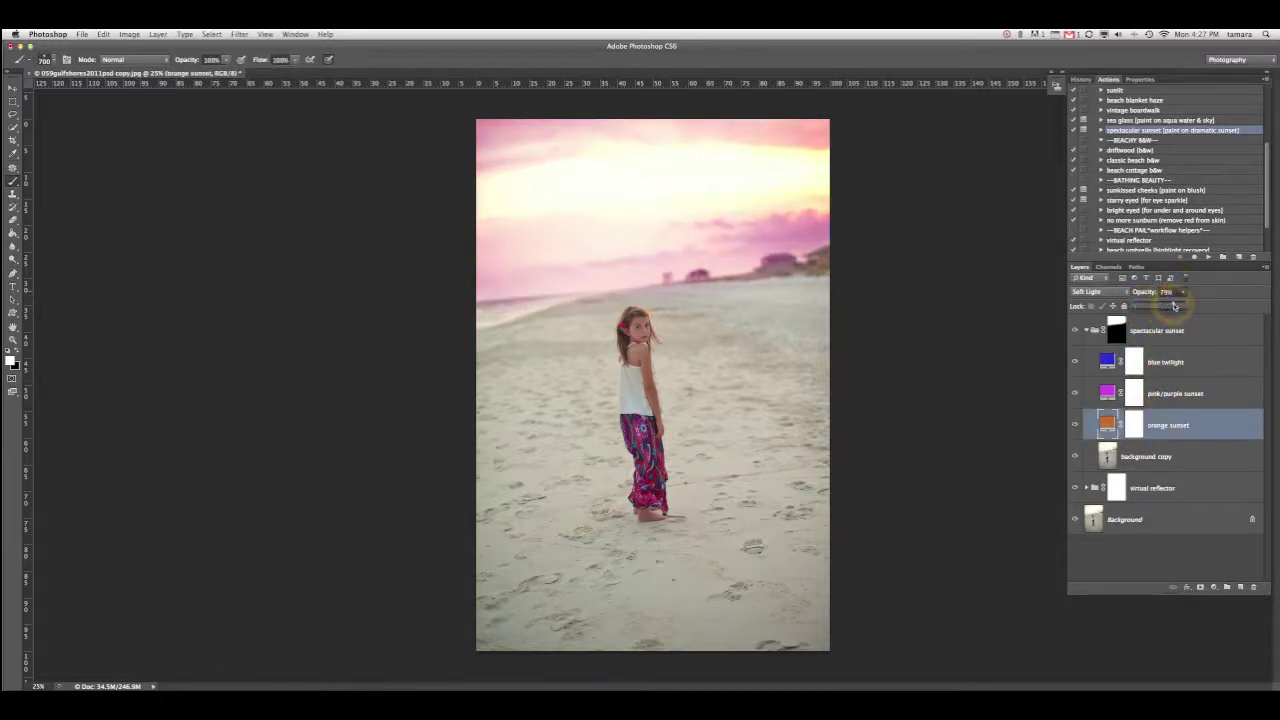
- Hide pink/purple, then toggle the sunset group and virtual reflector layer to compare
click(1075, 393)
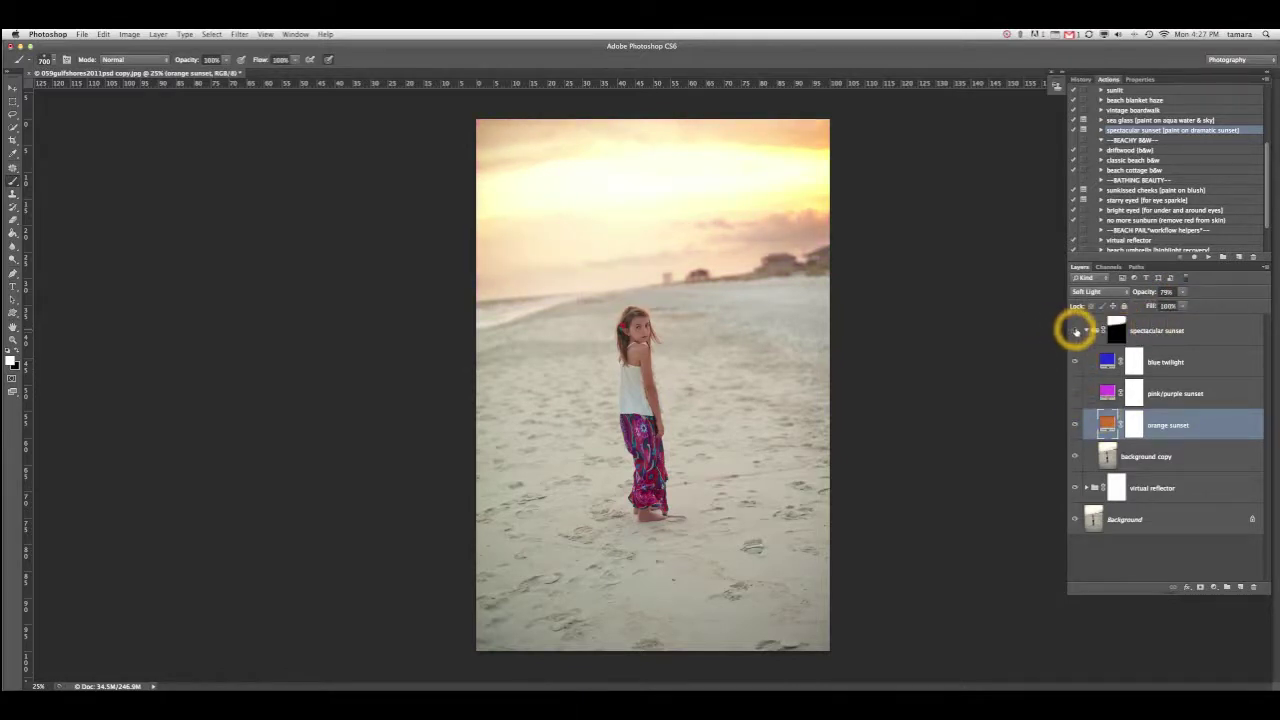
click(1076, 331)
click(1076, 331)
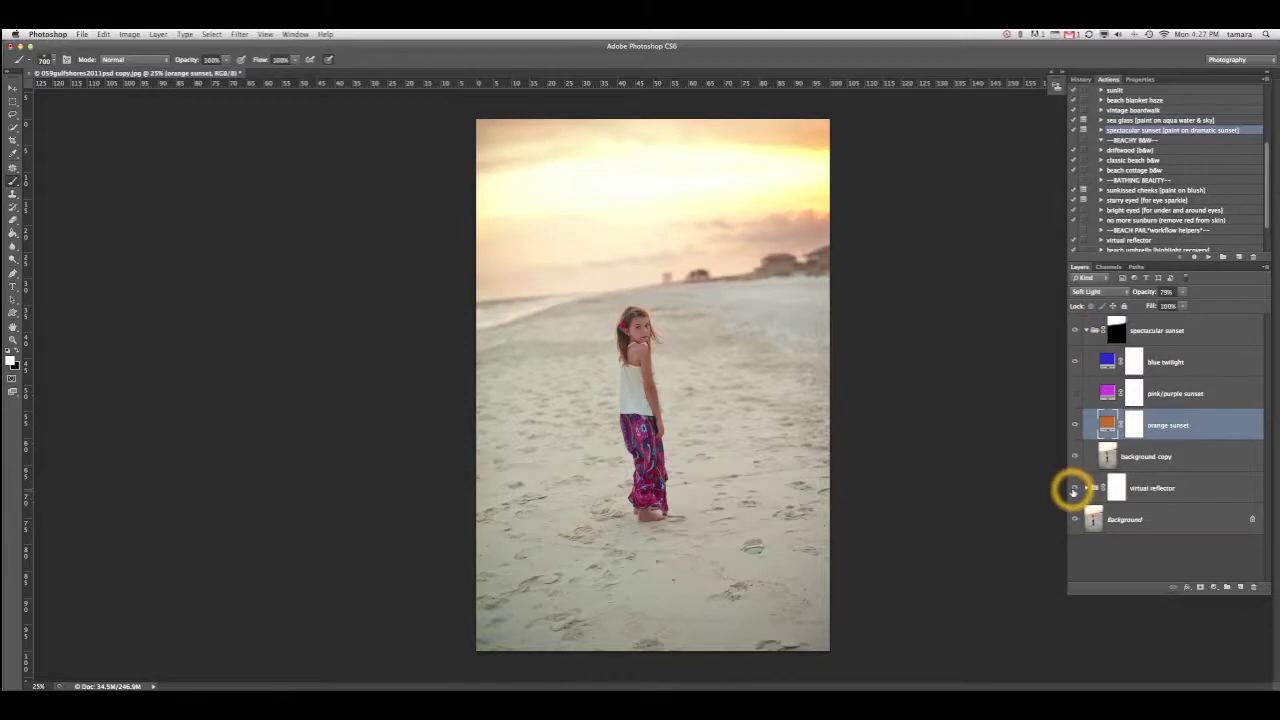
click(1073, 488)
click(1073, 488)
click(1073, 488)
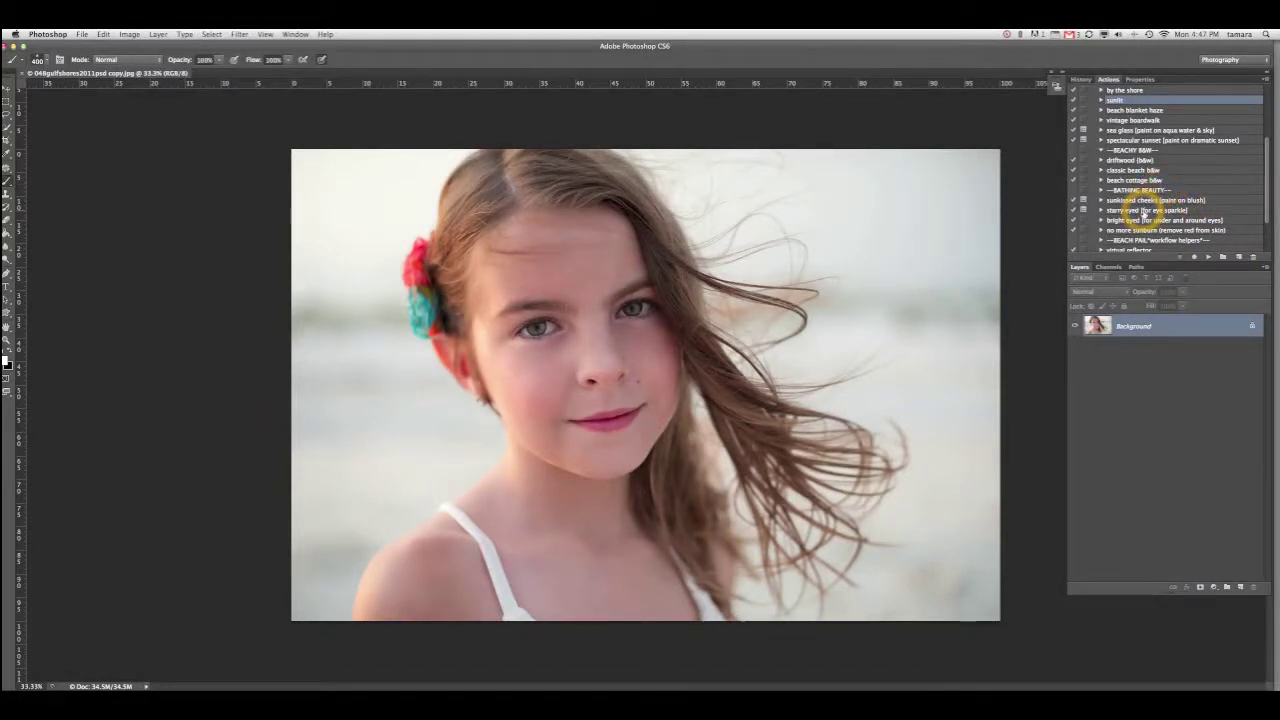
- Run the starry eyed action and paint sparkle onto both irises with a 50px brush
click(1147, 210)
click(1207, 258)
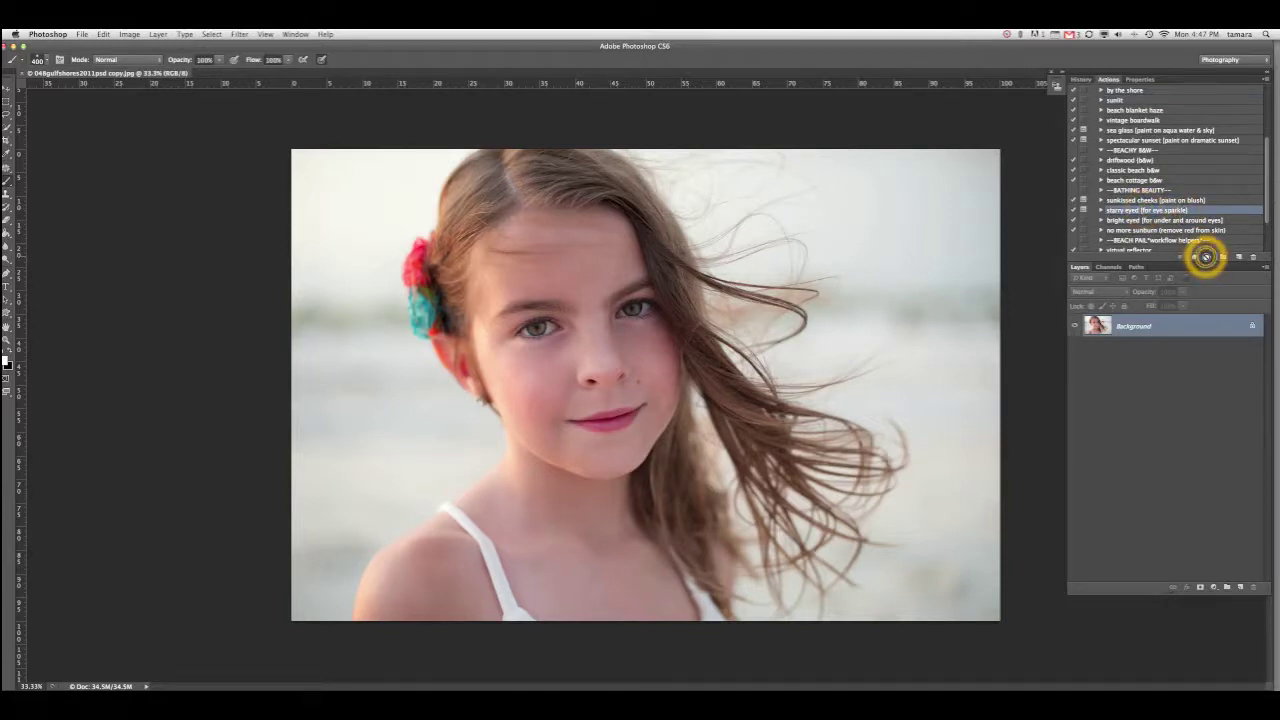
click(712, 245)
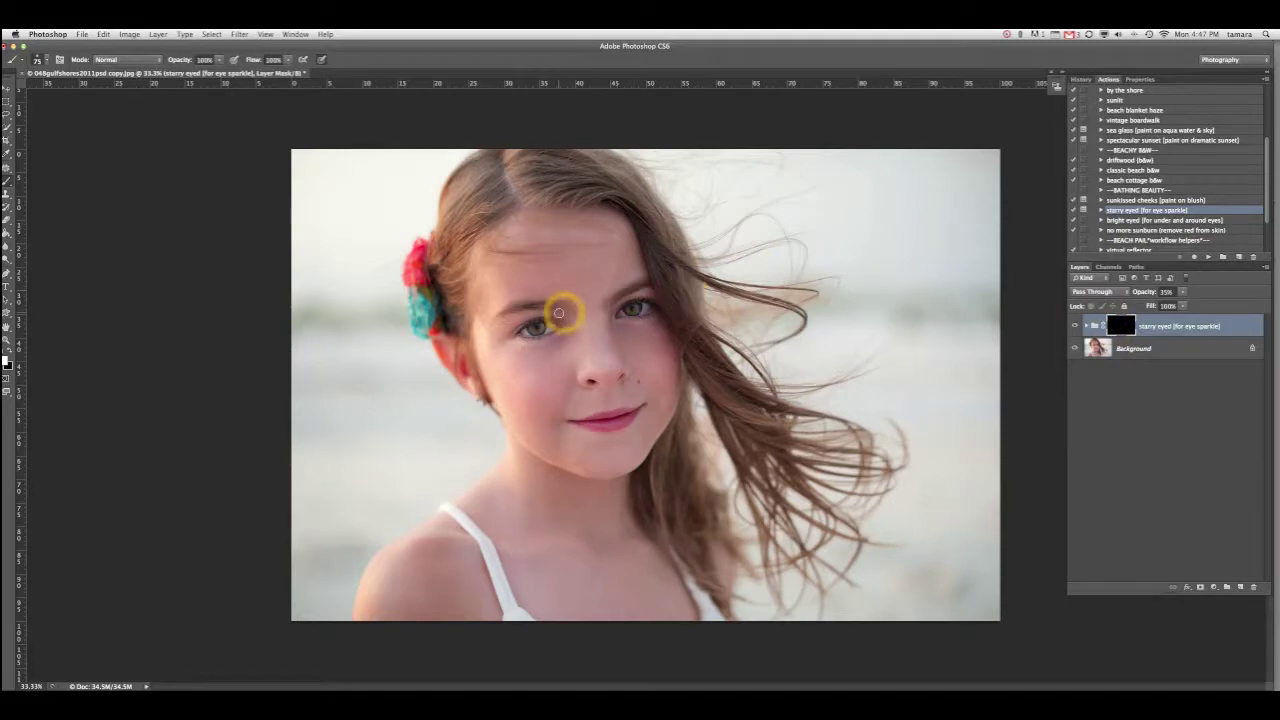
drag(563, 309, 556, 314)
key(bracketleft)
key(bracketleft)
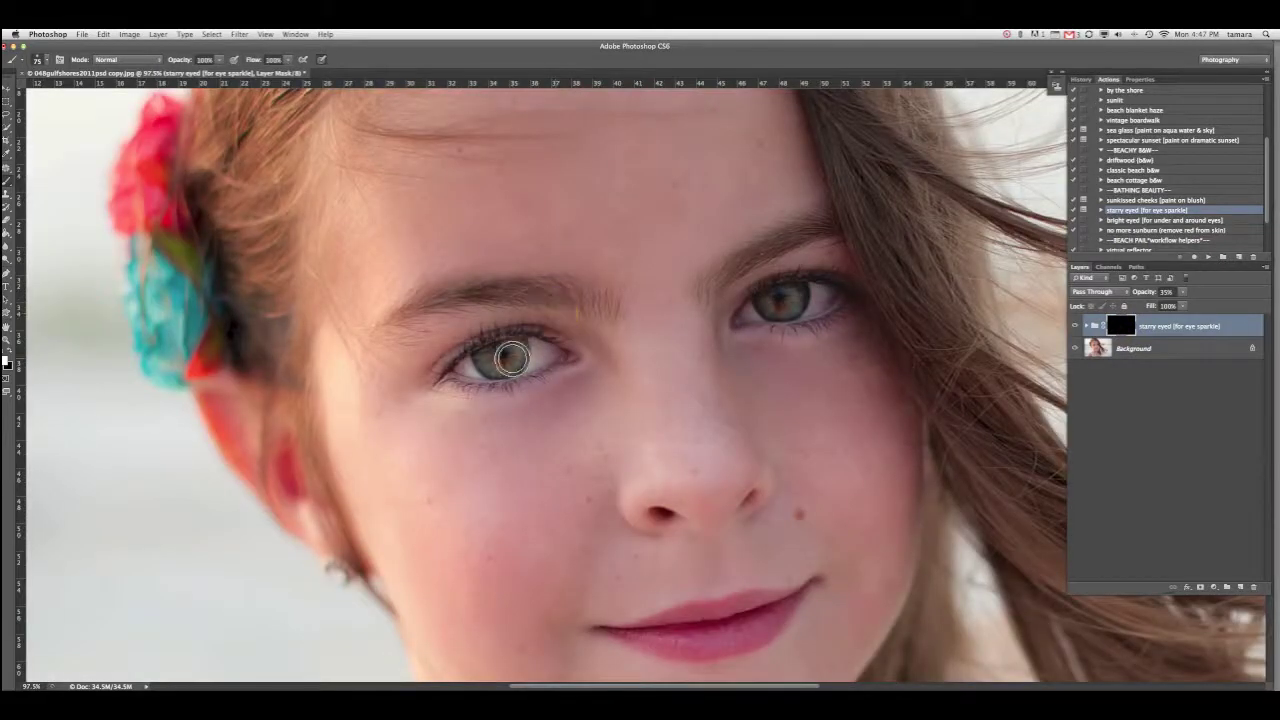
mouse_move(500, 358)
mouse_down()
mouse_move(468, 367)
mouse_move(543, 349)
mouse_up()
mouse_move(723, 309)
mouse_down()
mouse_move(828, 297)
mouse_move(783, 307)
mouse_up()
- Lower the starry eyed group to 22% opacity and toggle it to compare before and after
scroll(783, 307, down, 10)
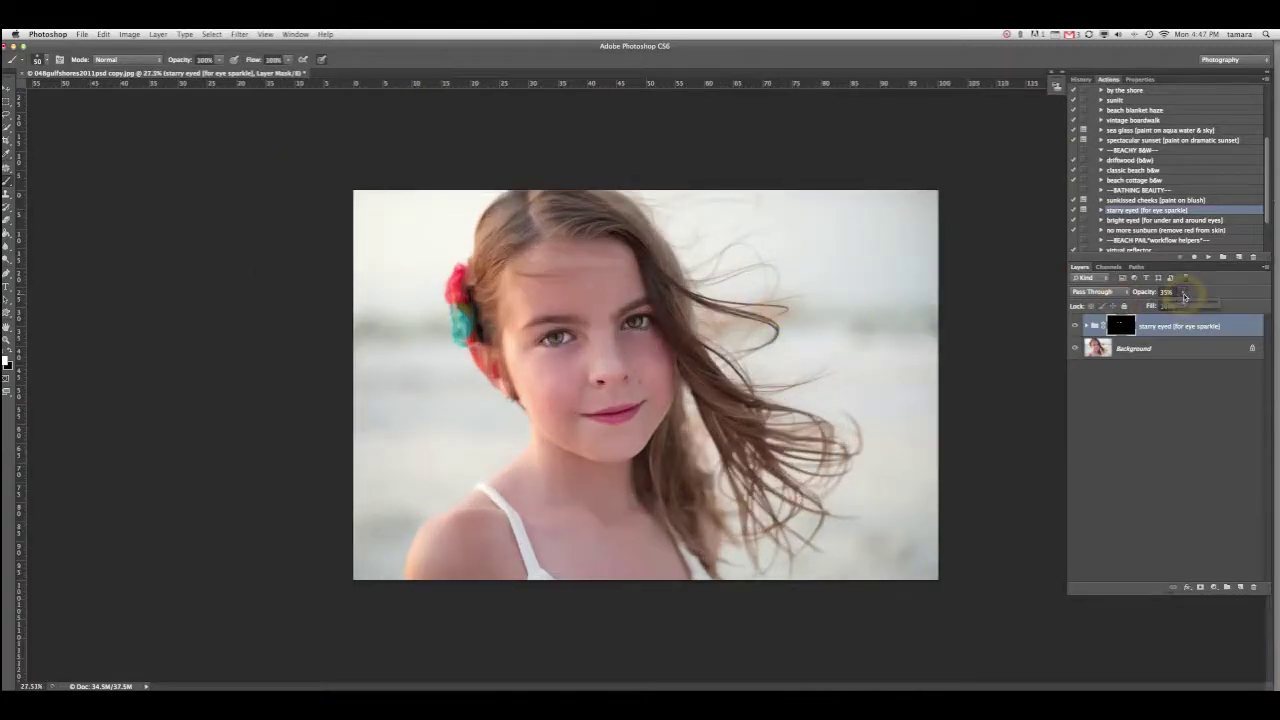
drag(1184, 296, 1183, 304)
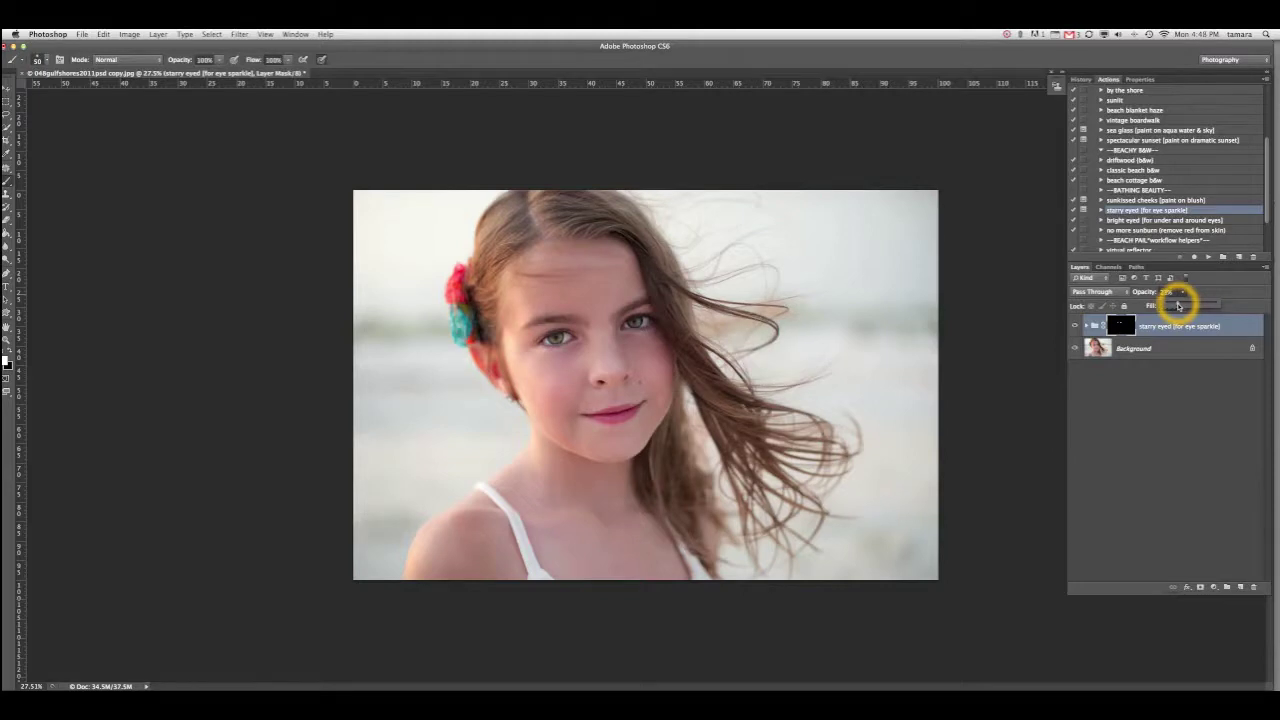
click(1075, 325)
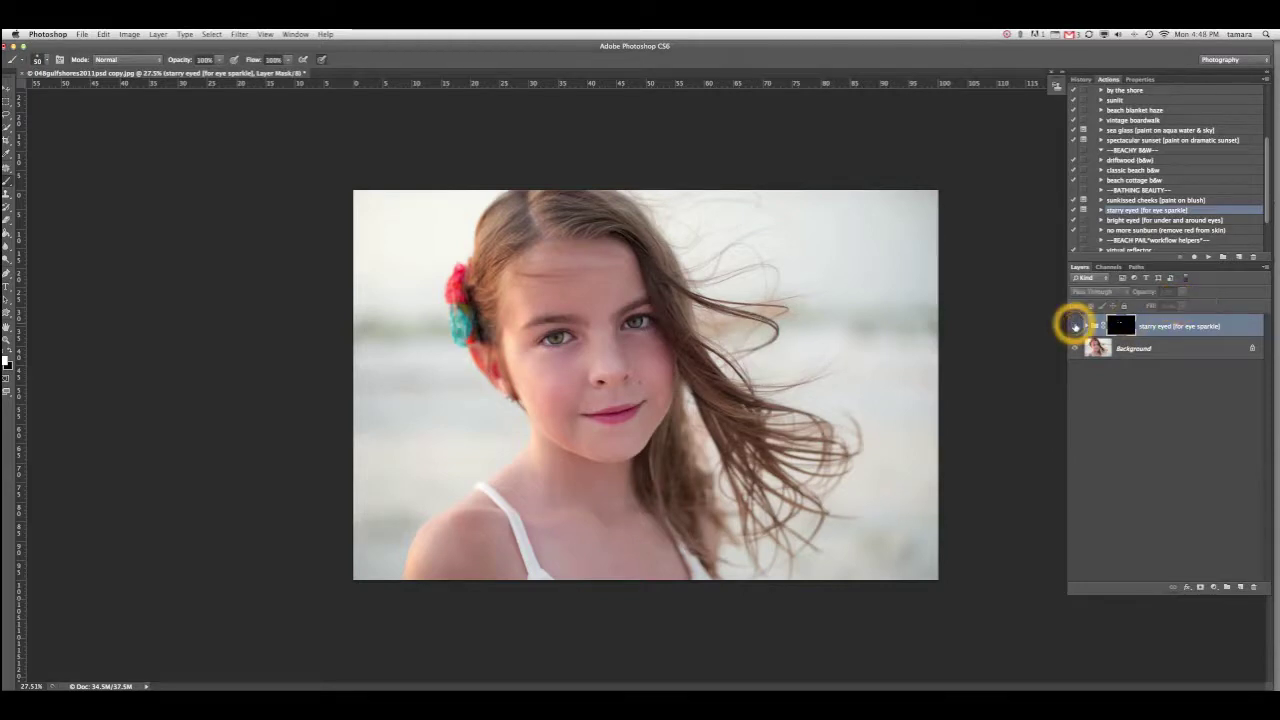
click(1075, 325)
click(1075, 325)
click(1074, 324)
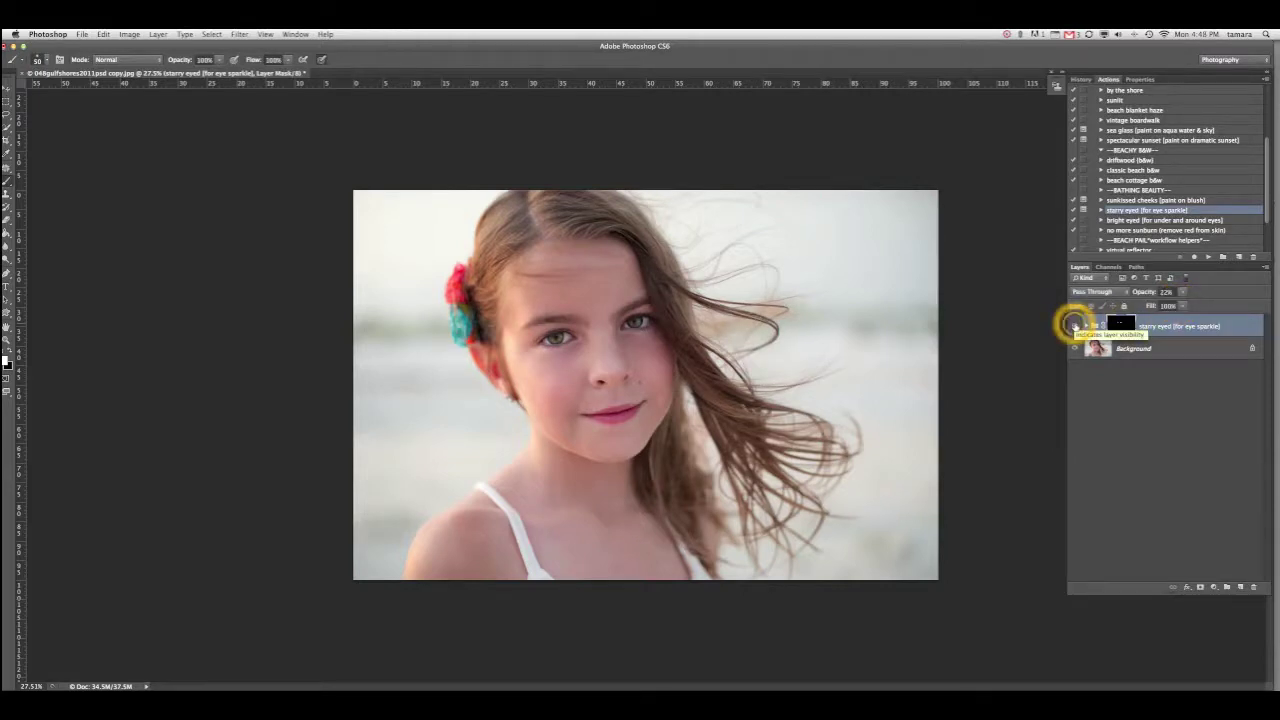
click(1075, 325)
click(1075, 325)
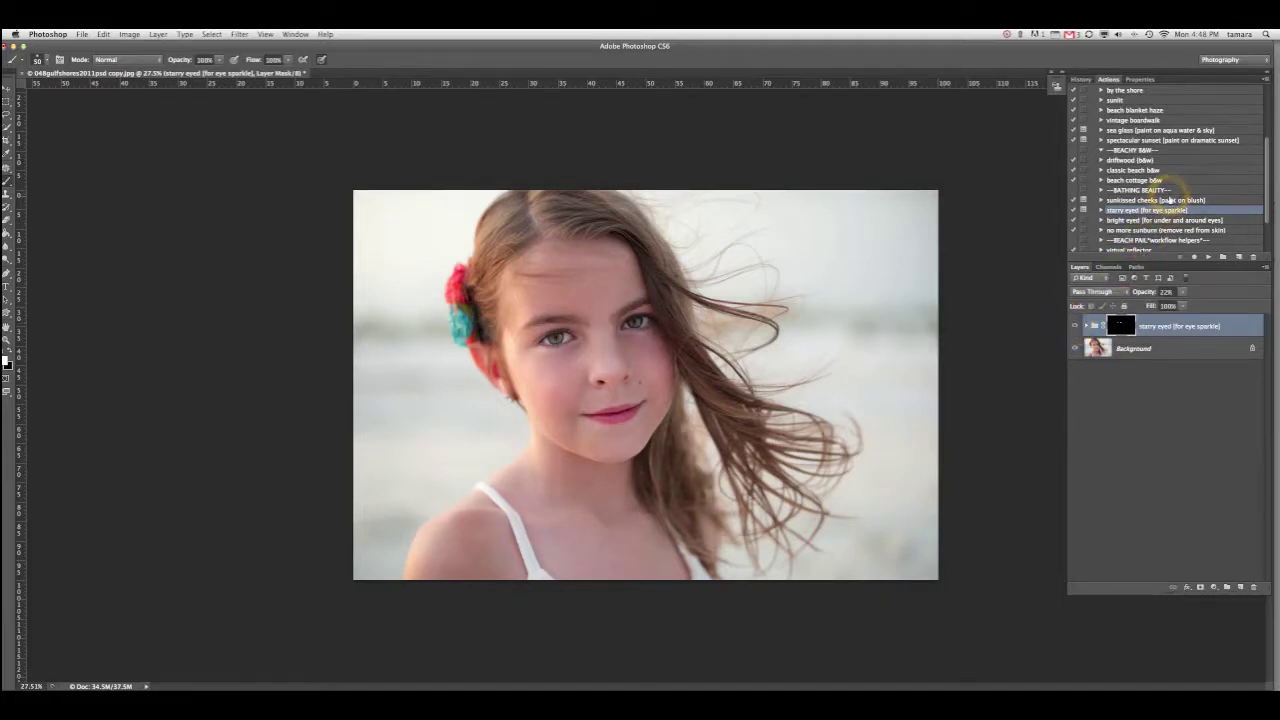
- Run the sunkissed cheeks action and paint blush onto both cheeks on its layer mask
click(1168, 200)
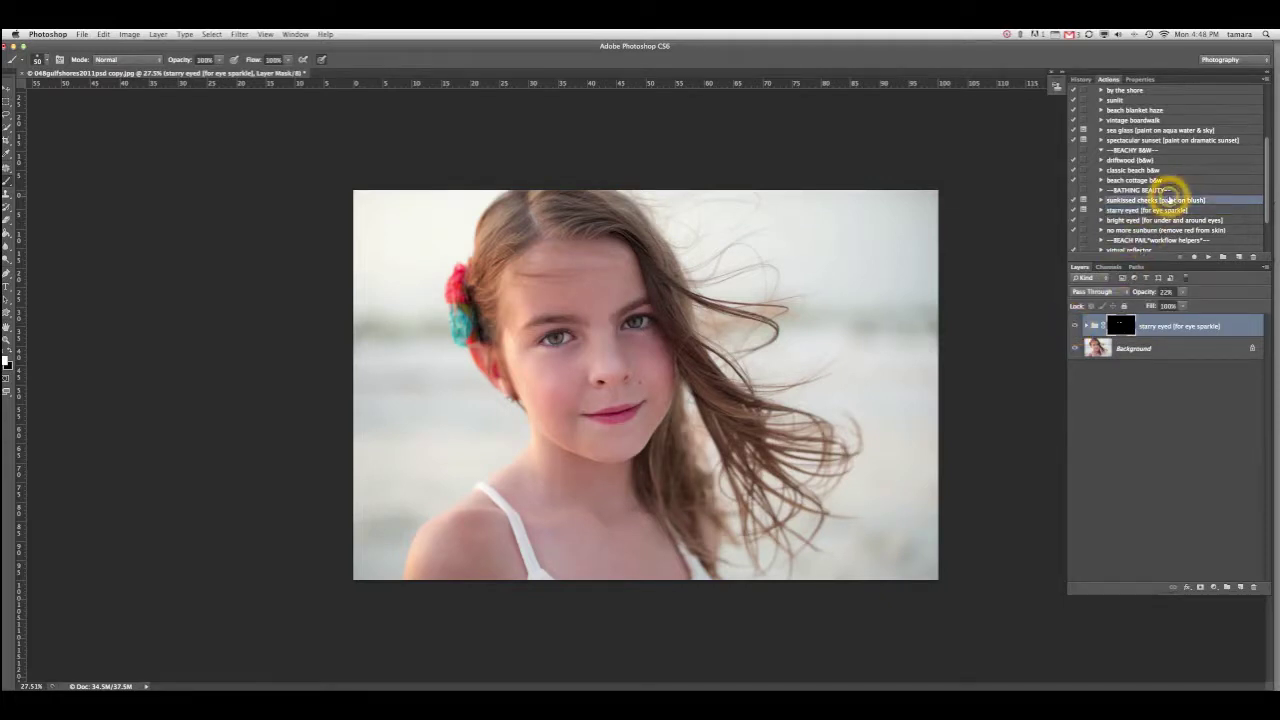
click(1209, 257)
click(703, 243)
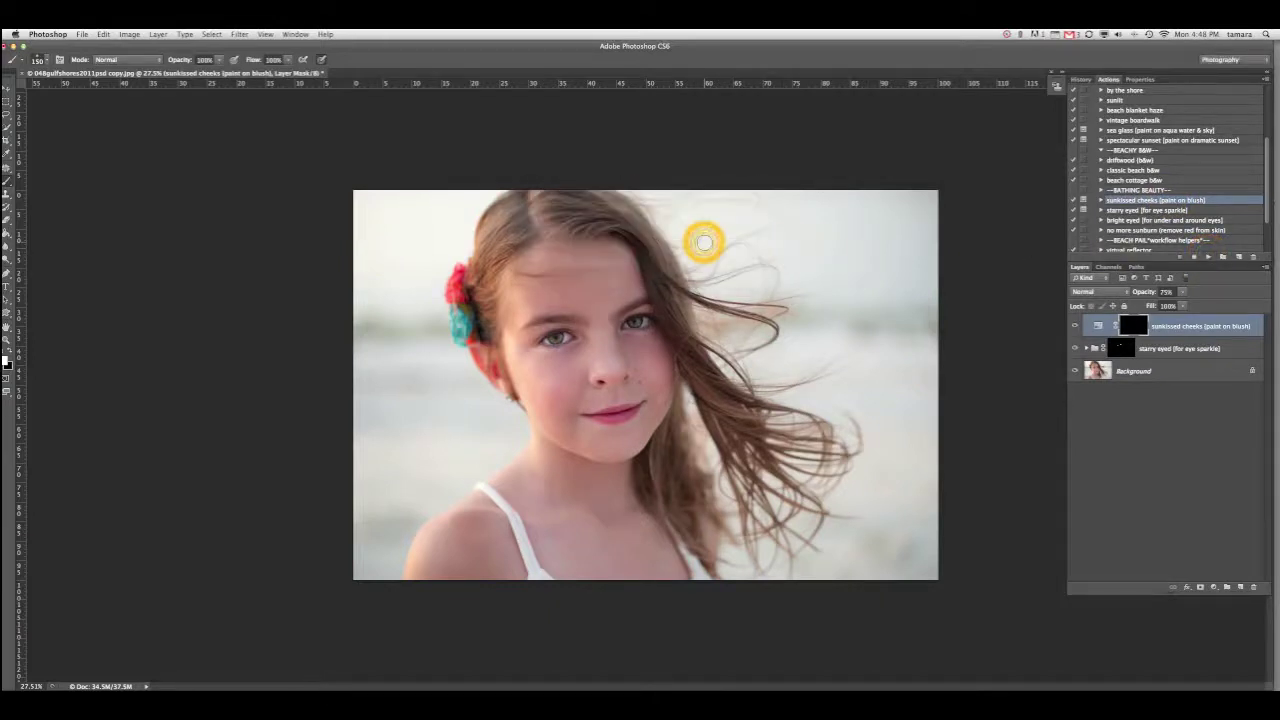
mouse_move(712, 382)
mouse_down()
mouse_move(670, 390)
mouse_move(651, 366)
mouse_up()
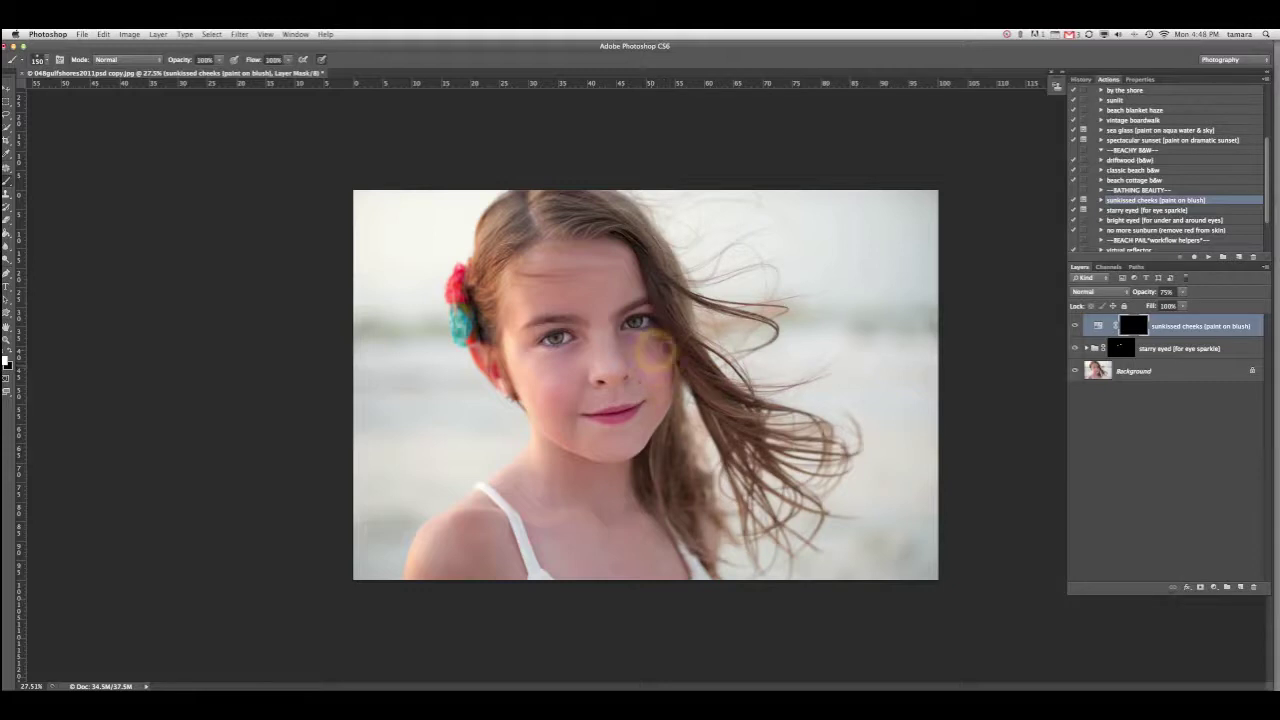
mouse_move(655, 362)
mouse_down()
mouse_move(677, 365)
mouse_move(666, 366)
mouse_up()
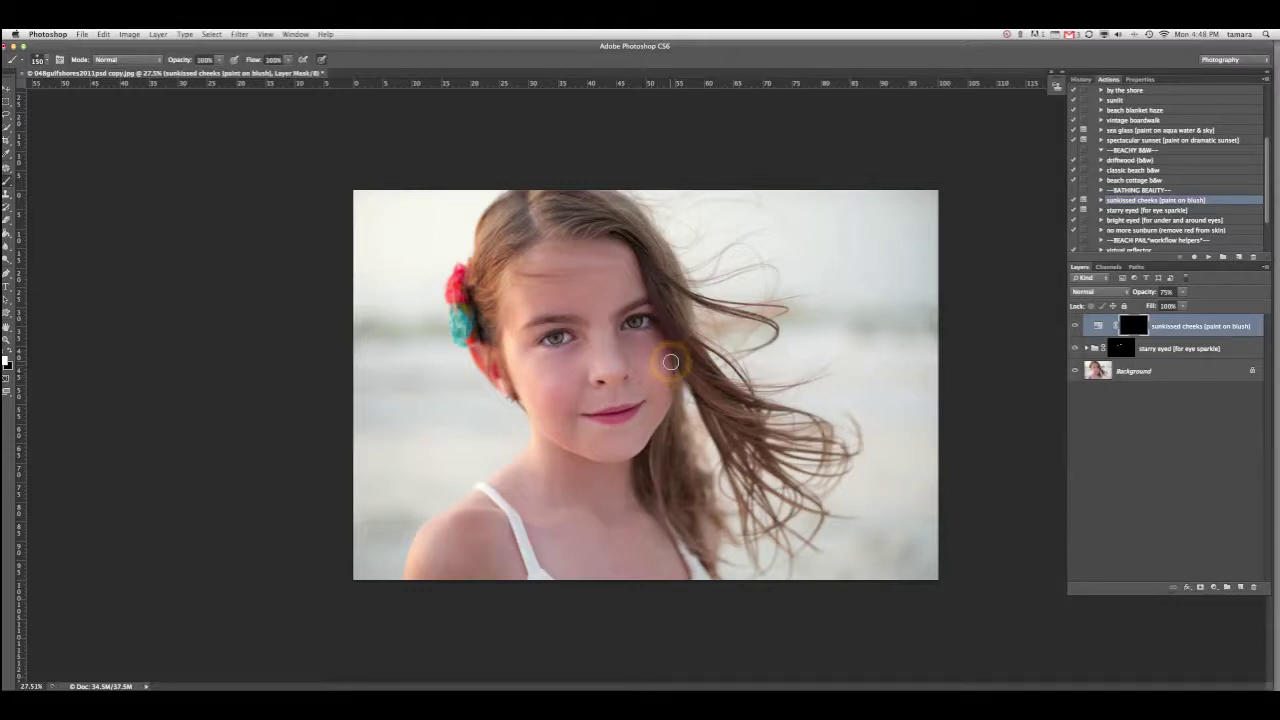
click(506, 375)
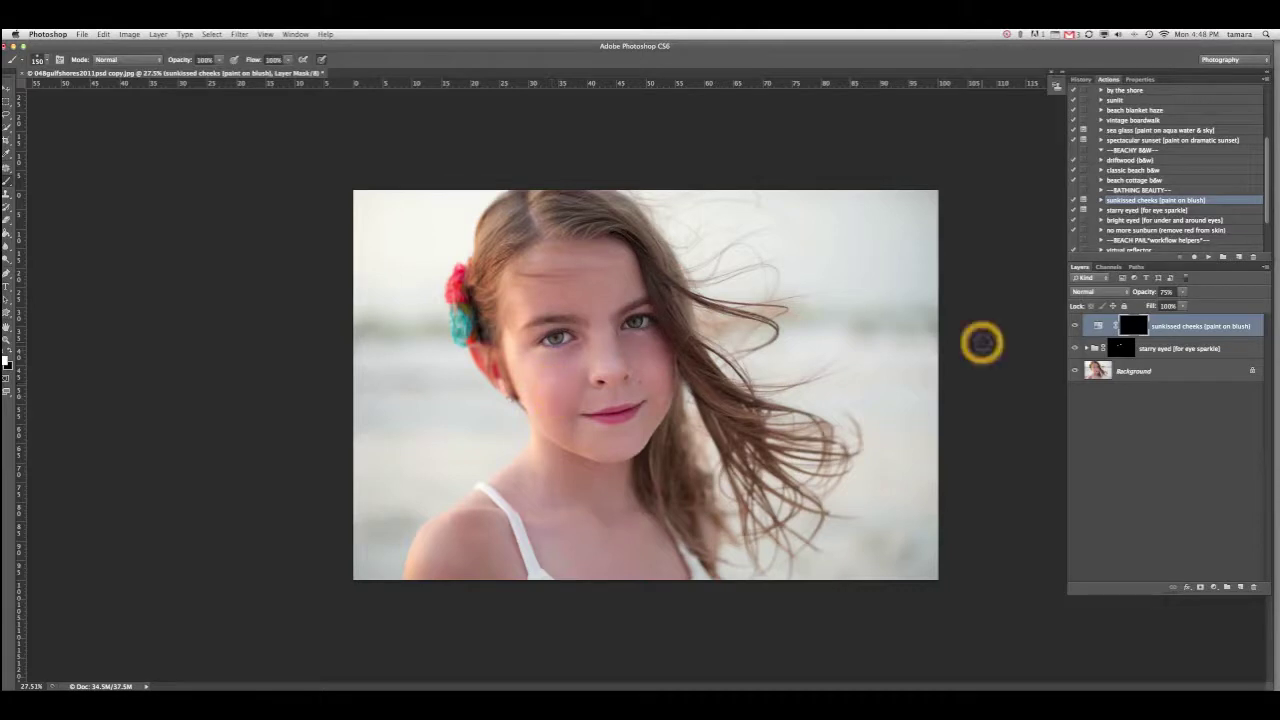
click(1130, 328)
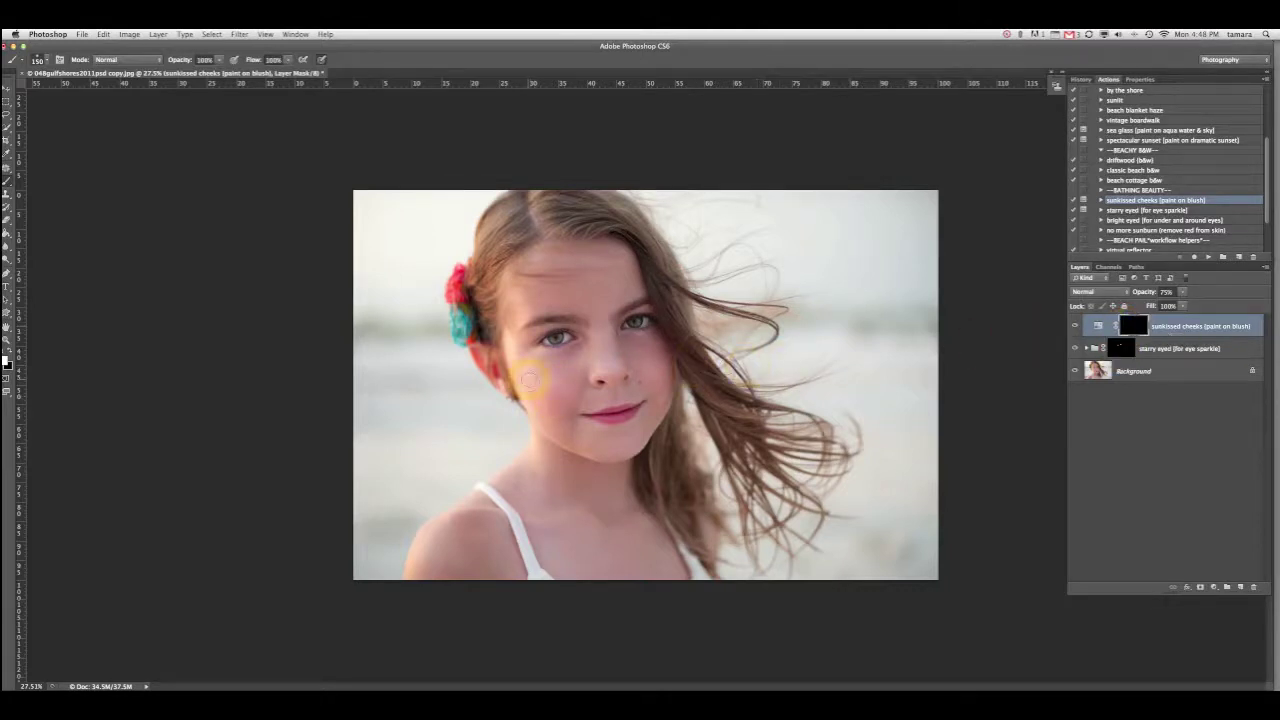
mouse_move(533, 385)
mouse_down()
mouse_move(528, 366)
mouse_move(559, 394)
mouse_move(529, 363)
mouse_move(543, 374)
mouse_up()
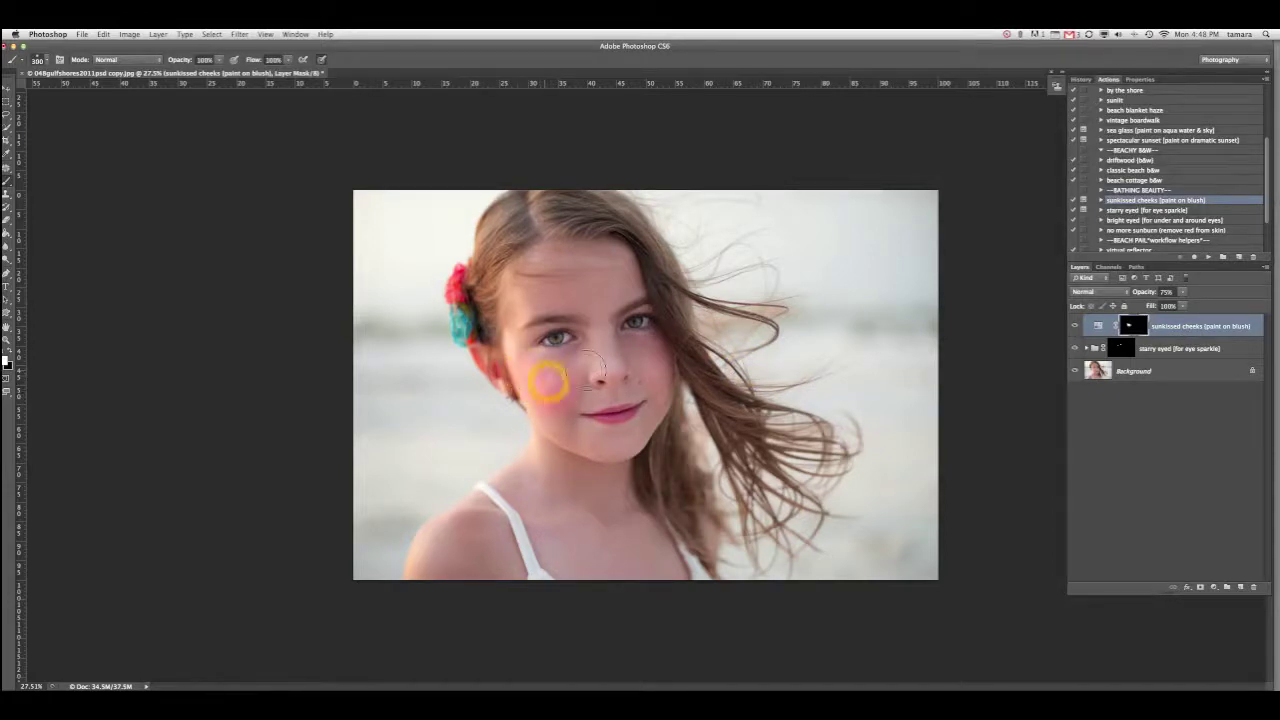
- Set the sunkissed cheeks layer to 23% opacity and toggle the edits to compare with the original
drag(1186, 297, 1156, 300)
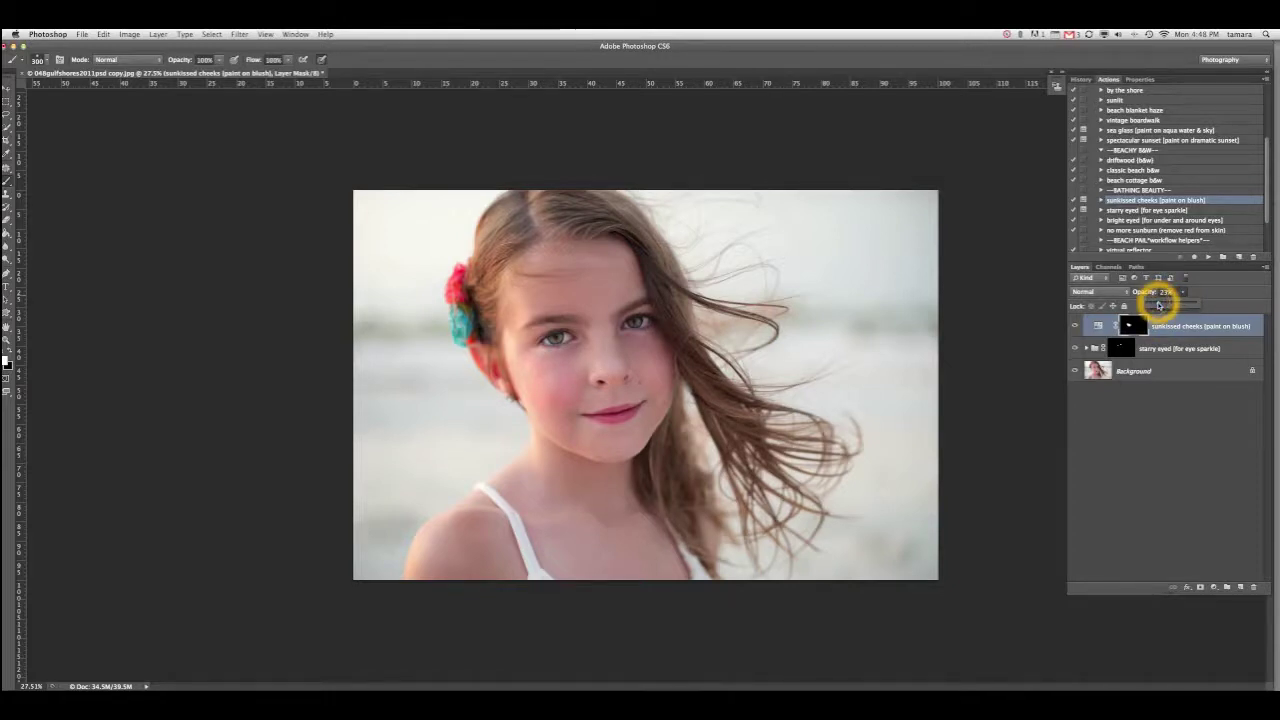
click(1075, 327)
click(1075, 327)
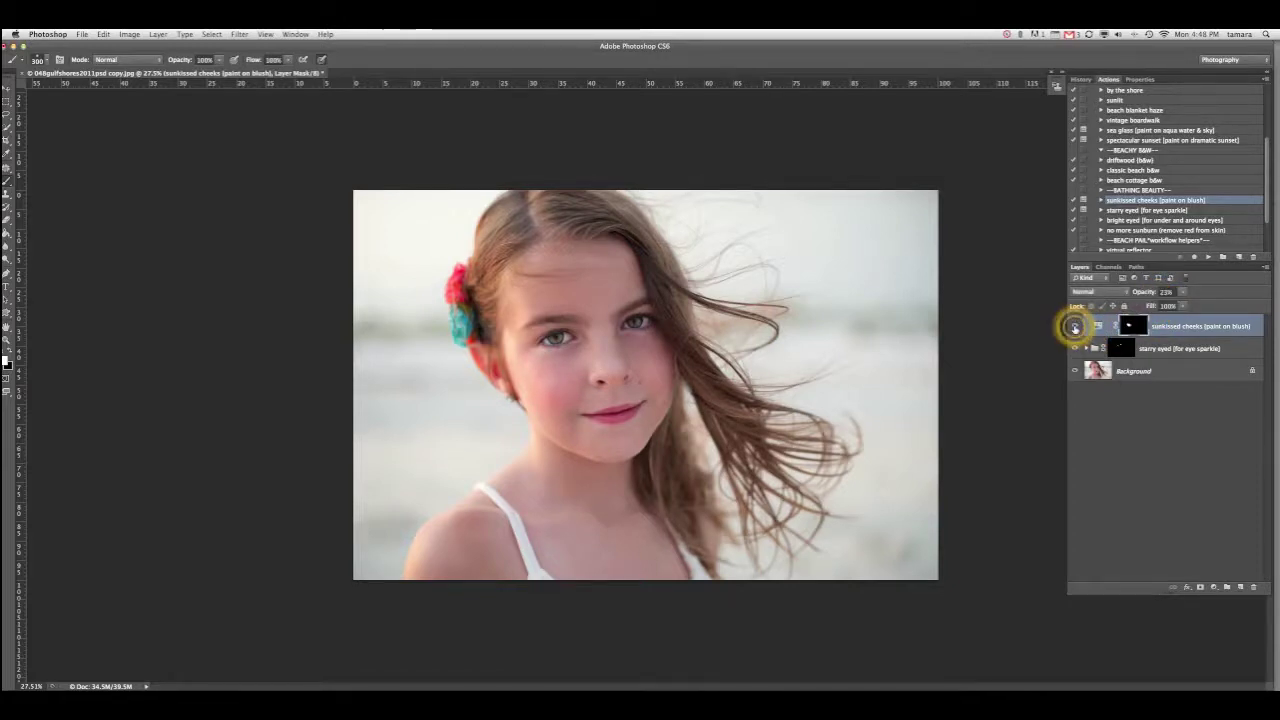
click(1075, 327)
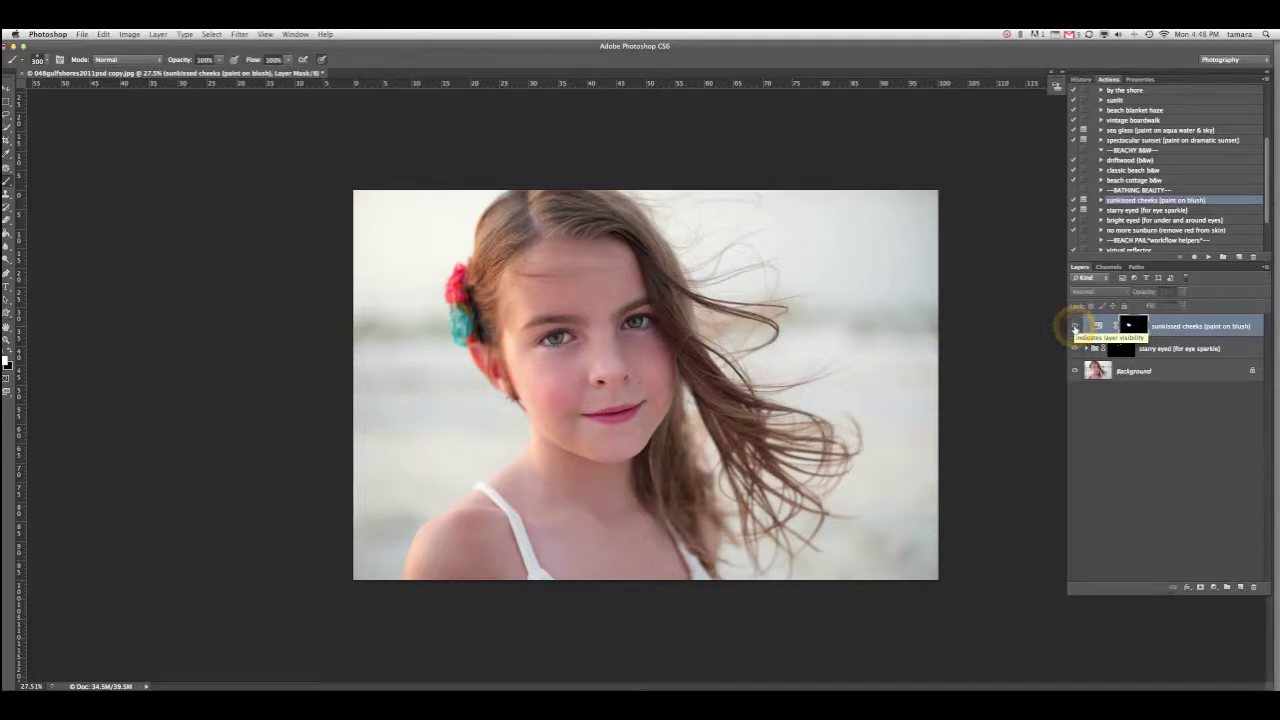
click(1075, 327)
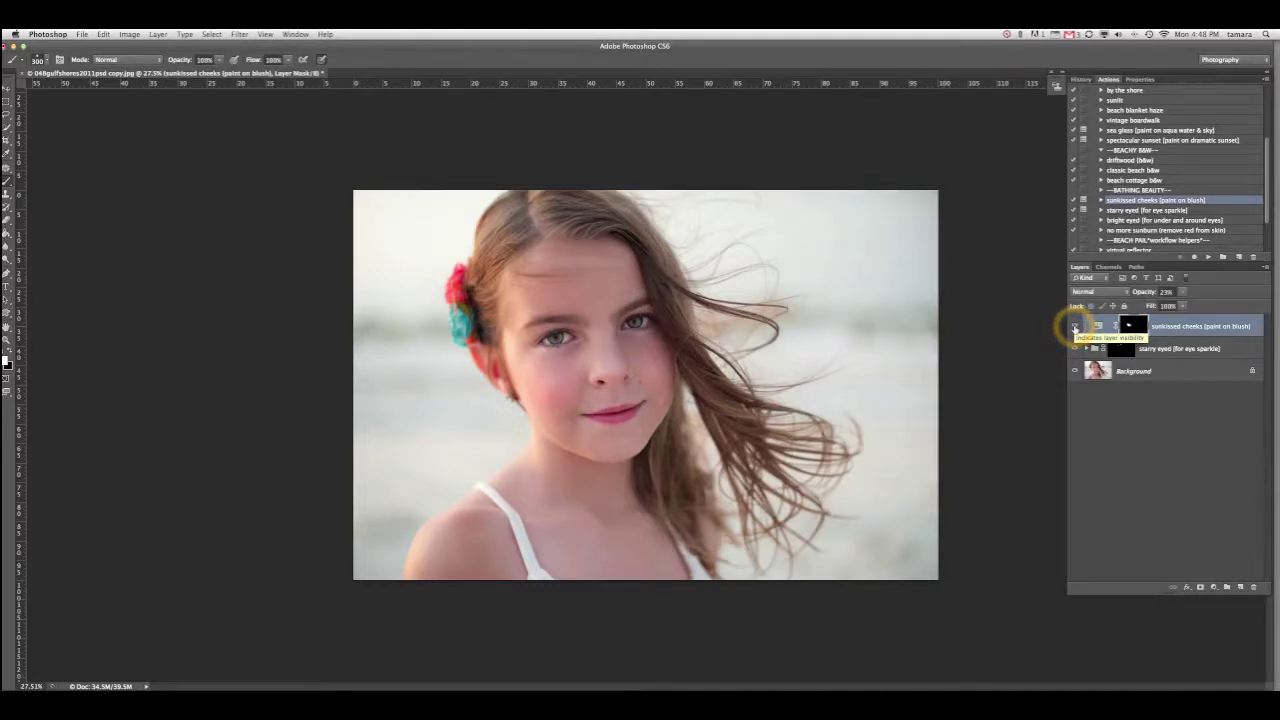
click(1075, 327)
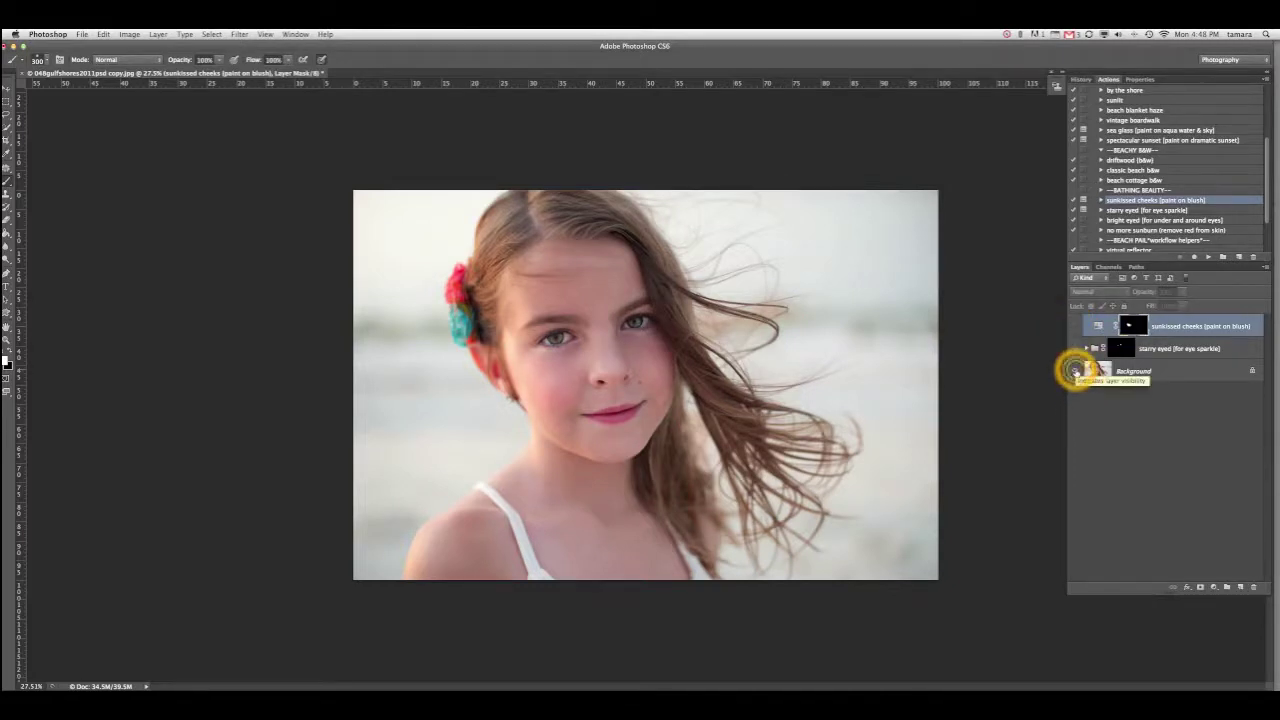
alt+click(1075, 371)
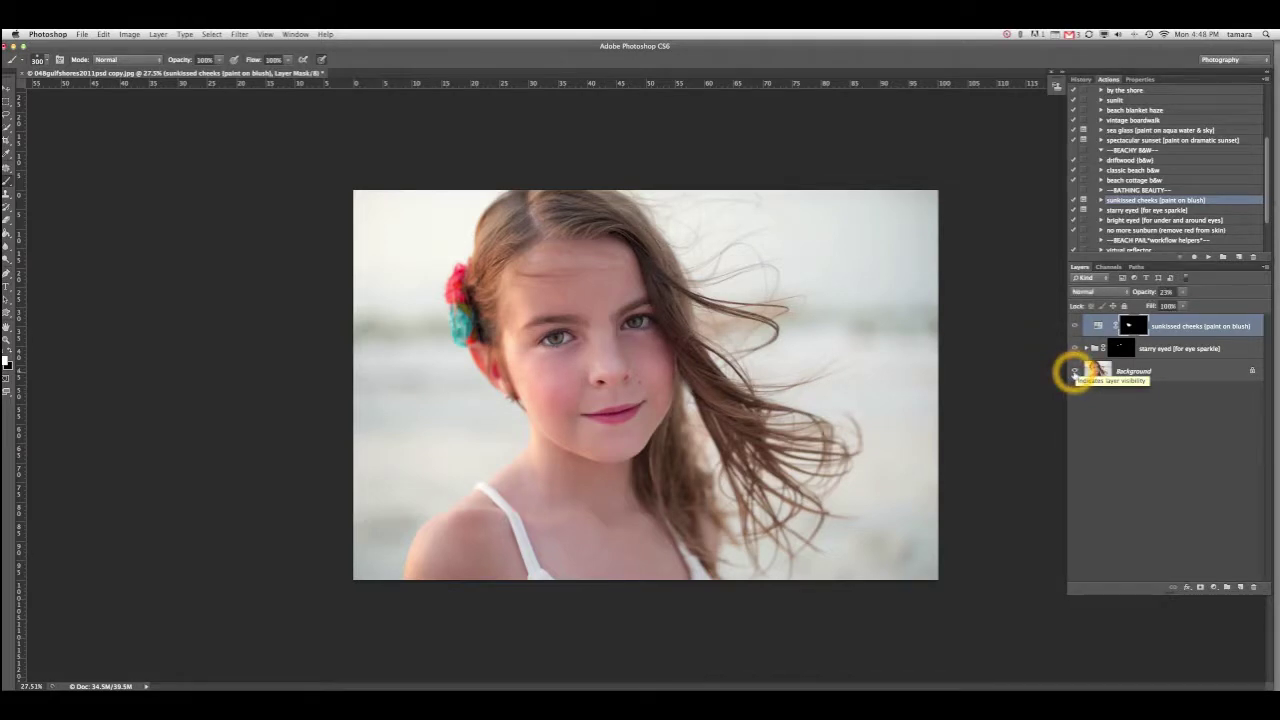
alt+click(1075, 371)
alt+click(1075, 371)
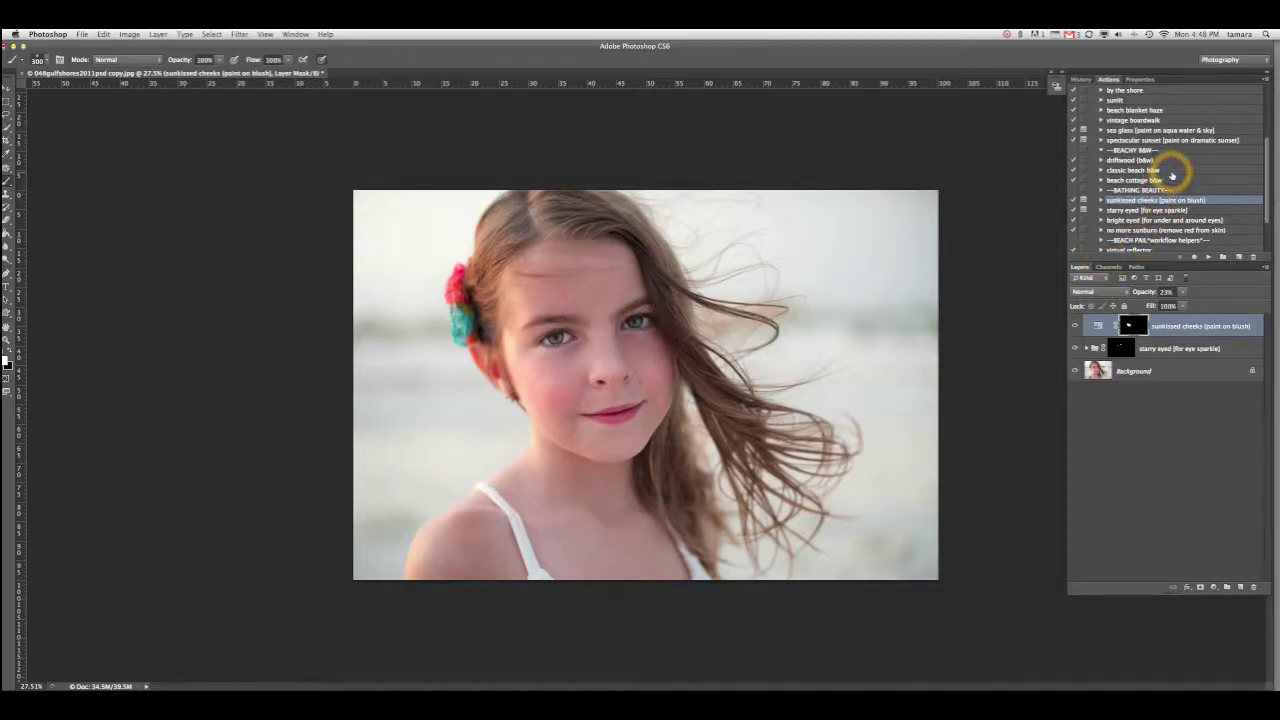
scroll(1170, 172, up, 3)
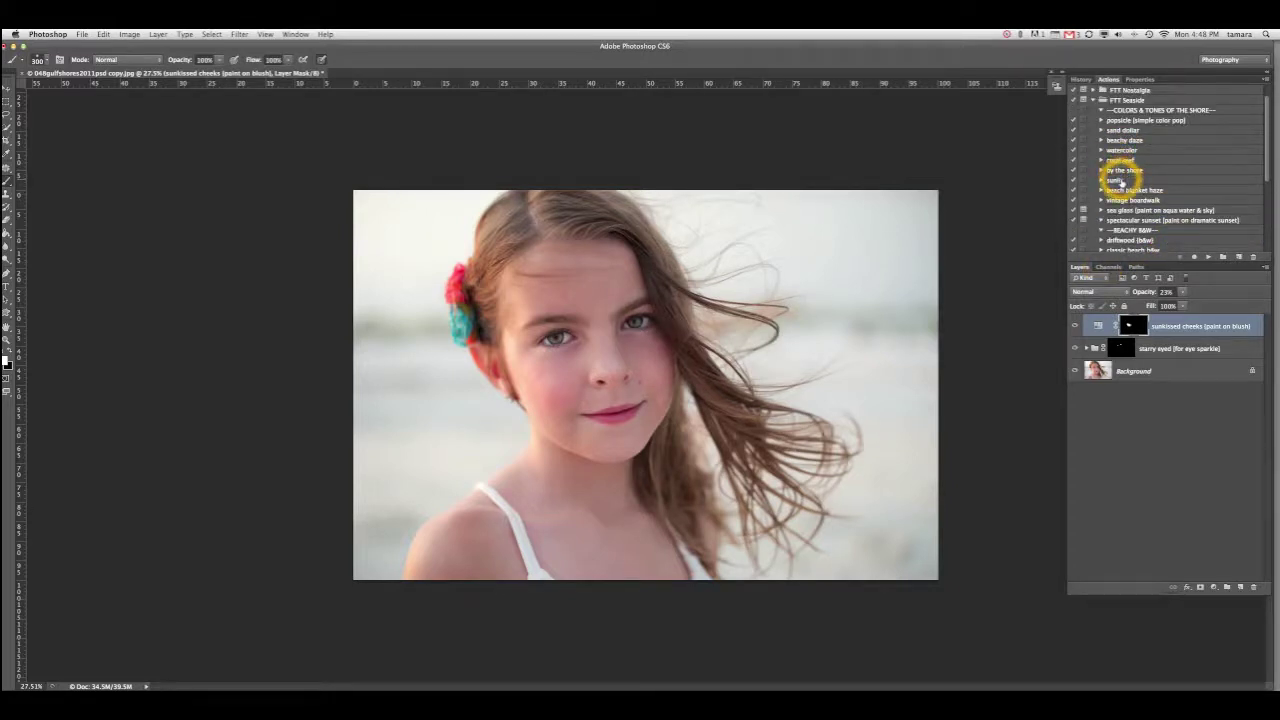
- Run the sunlit action and reduce its group to 40% opacity, checking it on and off
click(1115, 180)
click(1208, 257)
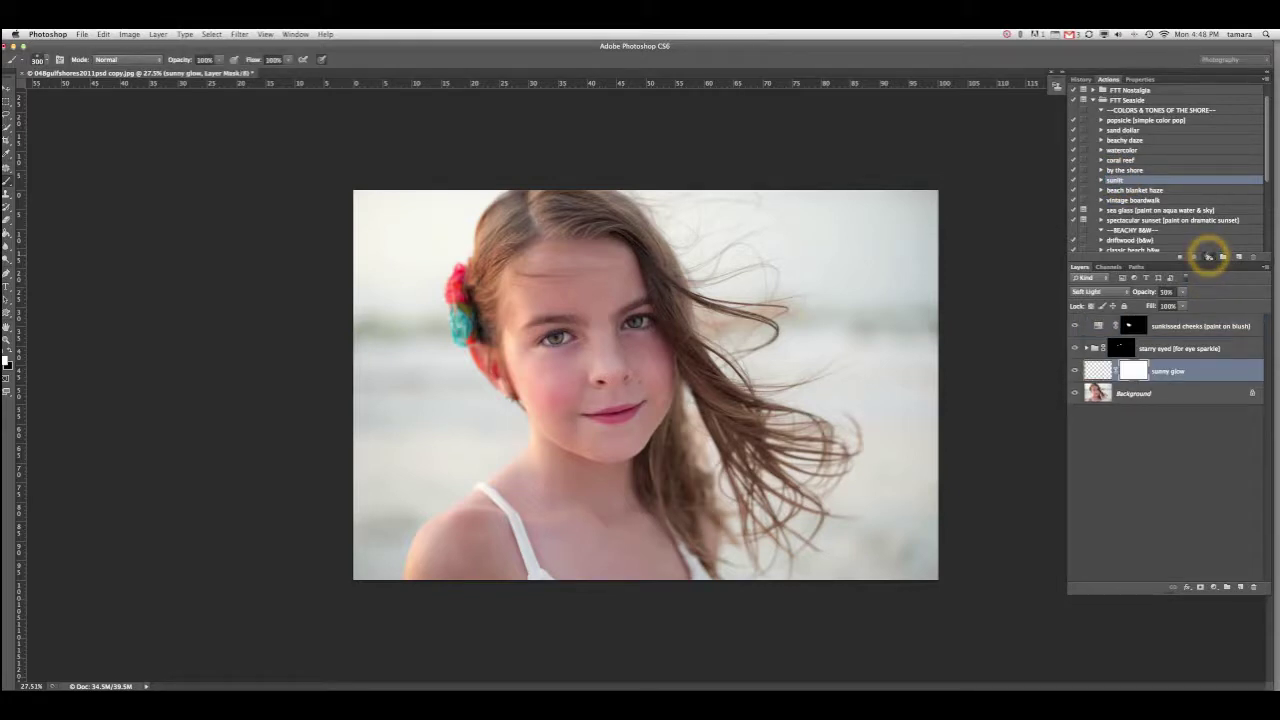
click(1204, 363)
click(1184, 302)
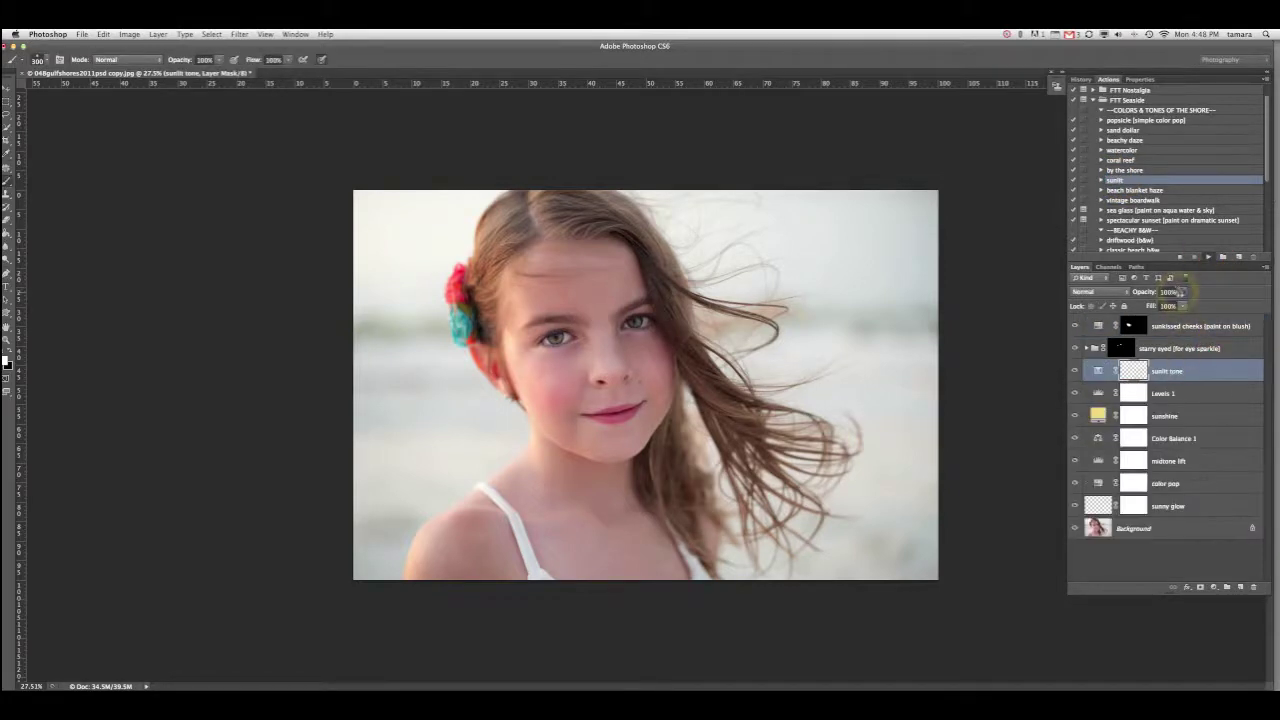
click(1183, 292)
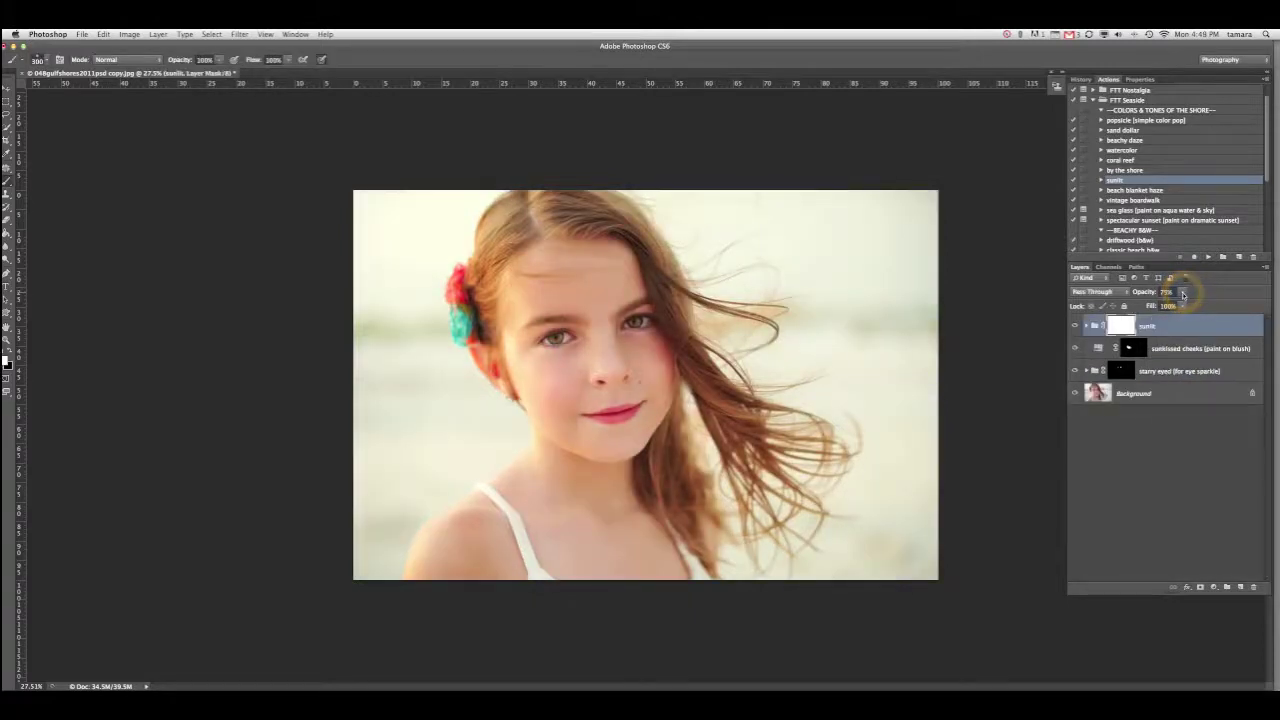
drag(1184, 305, 1172, 305)
click(1168, 305)
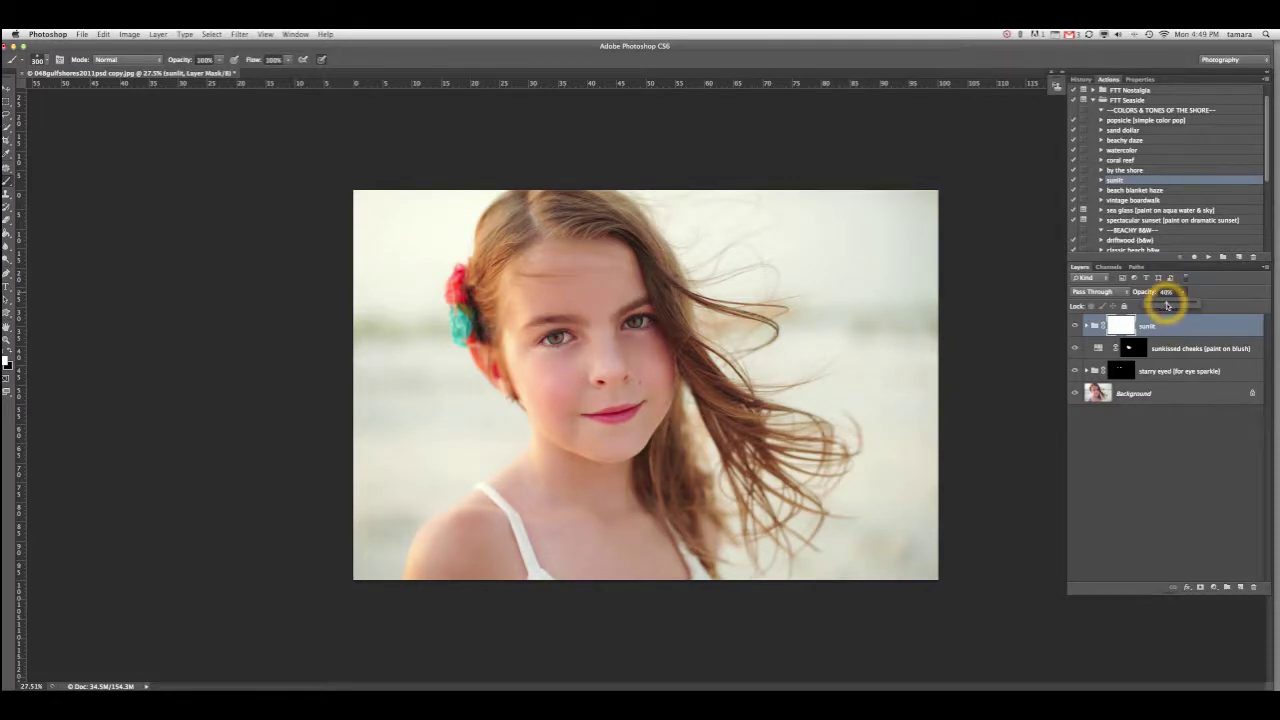
click(1073, 325)
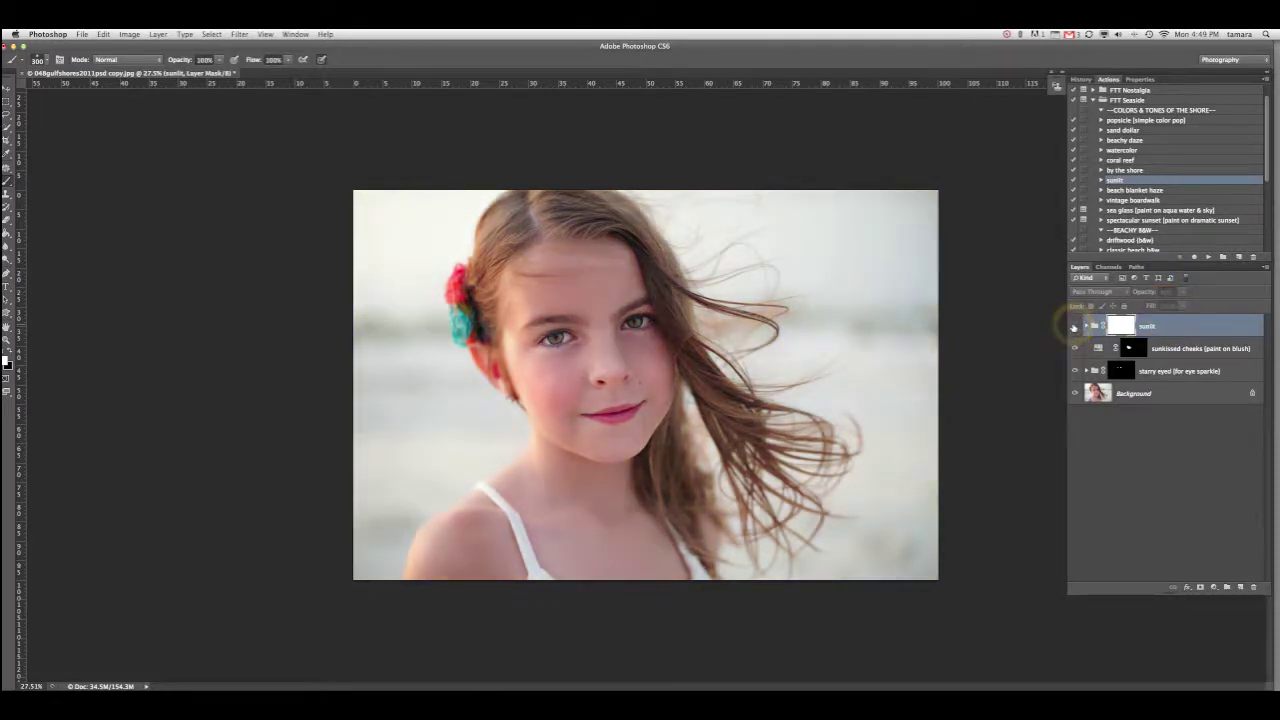
click(1074, 326)
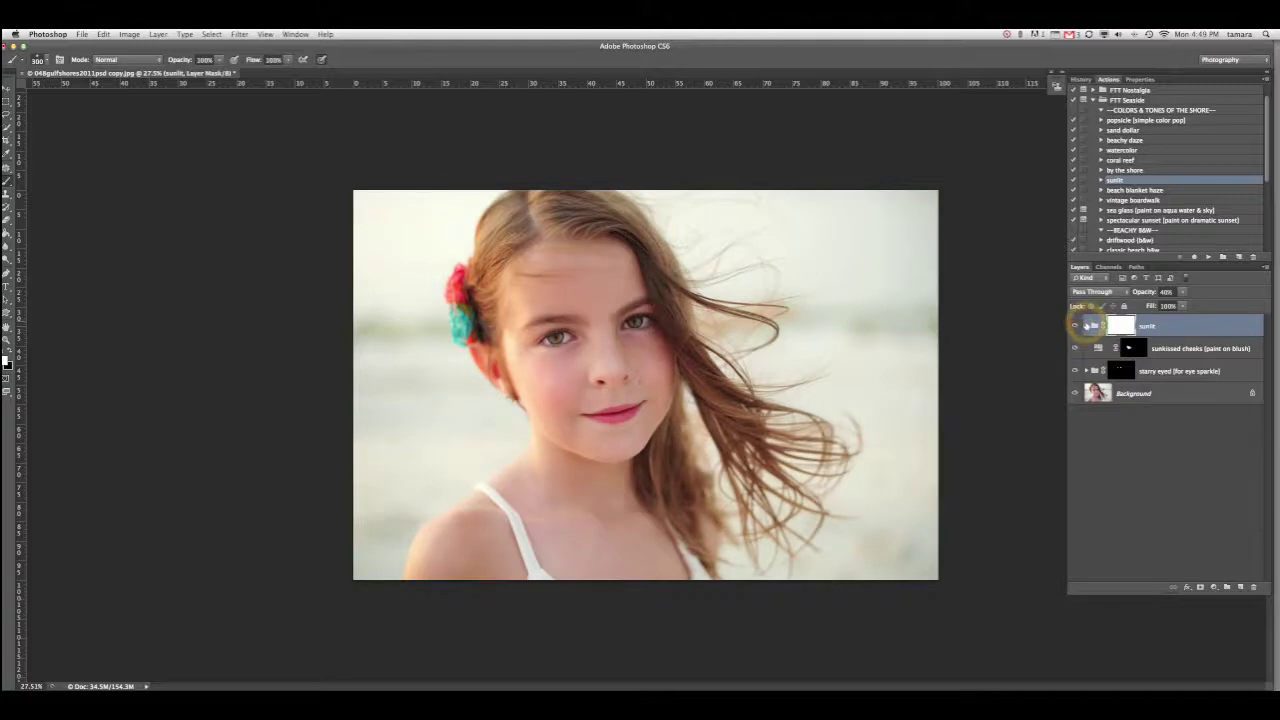
- Inside the sunlit group, hide the blur and sunny glow layers, then compare the result
click(1087, 326)
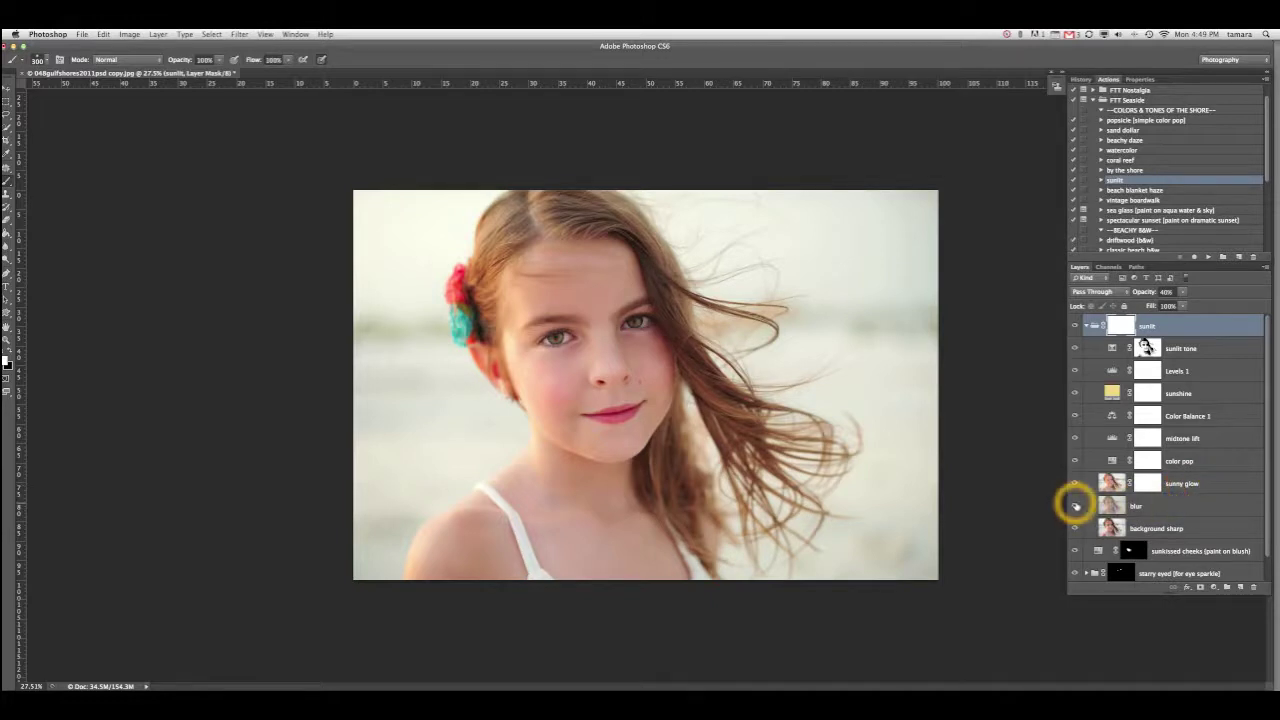
click(1076, 506)
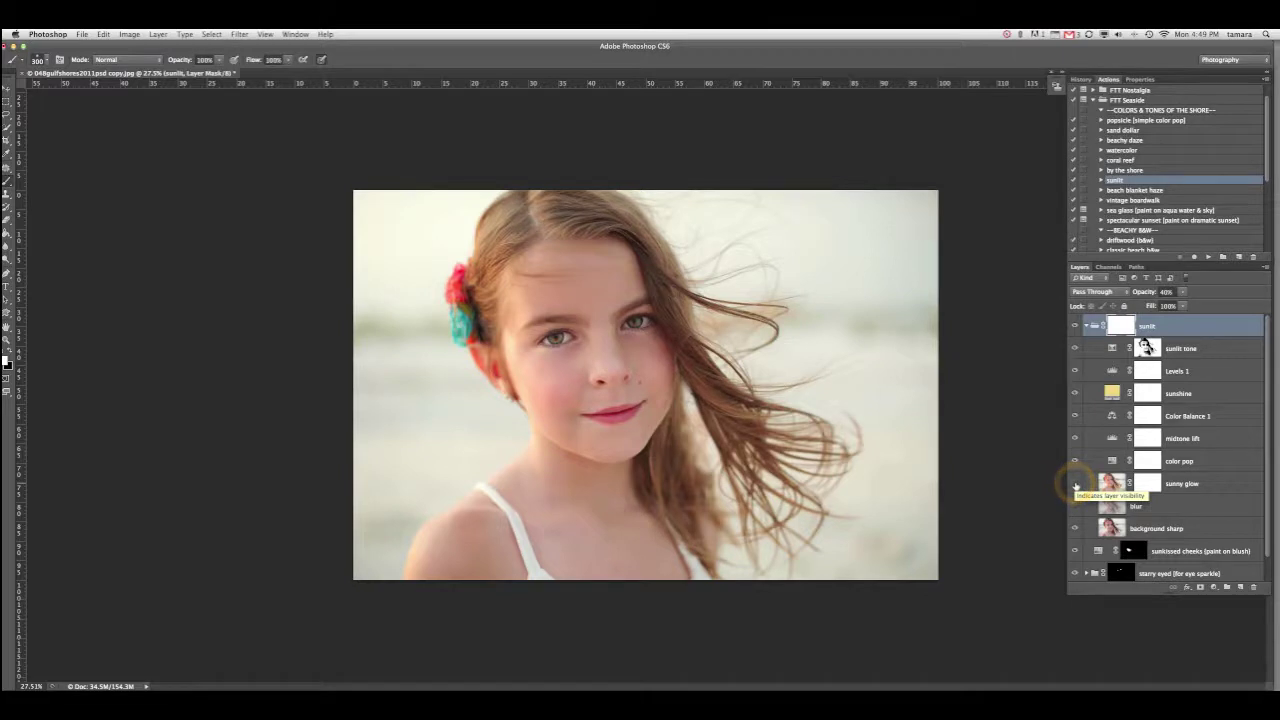
click(1076, 485)
click(1076, 506)
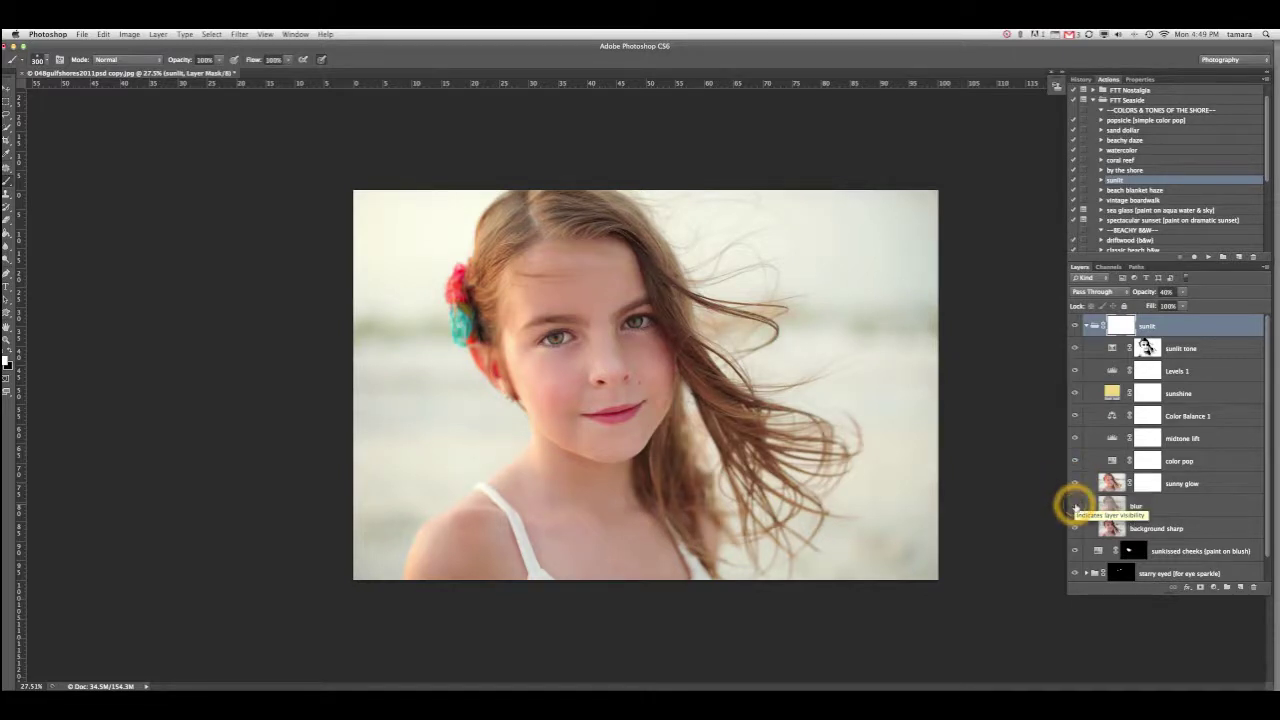
click(1075, 484)
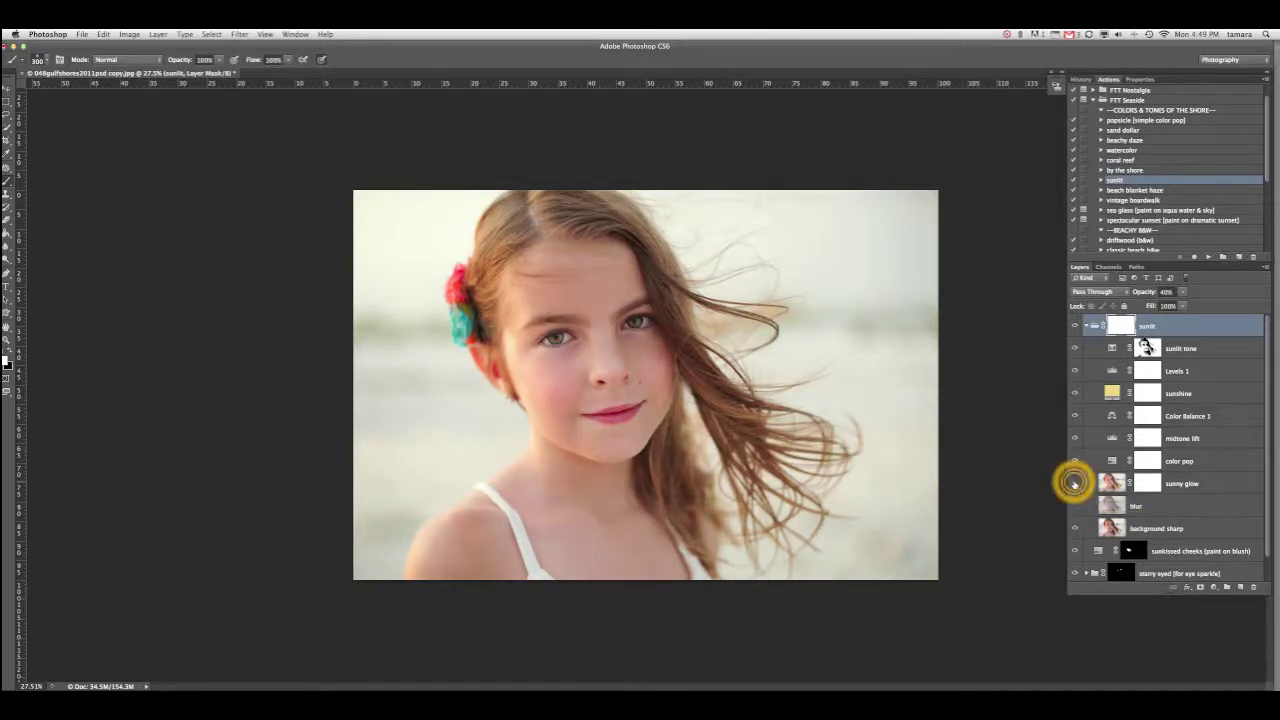
click(1075, 326)
click(1075, 326)
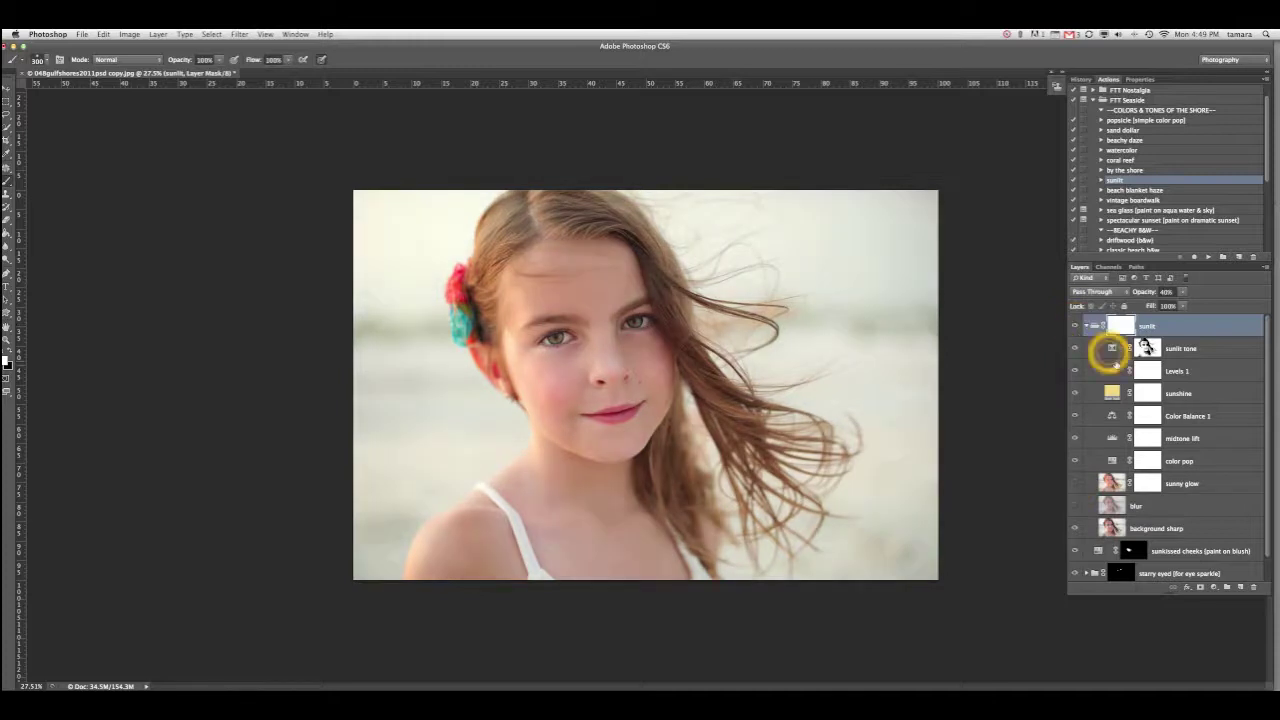
scroll(1110, 360, down, 1)
- Alt-click the Background eye to view only the original photo, then restore all edits
alt+click(1076, 570)
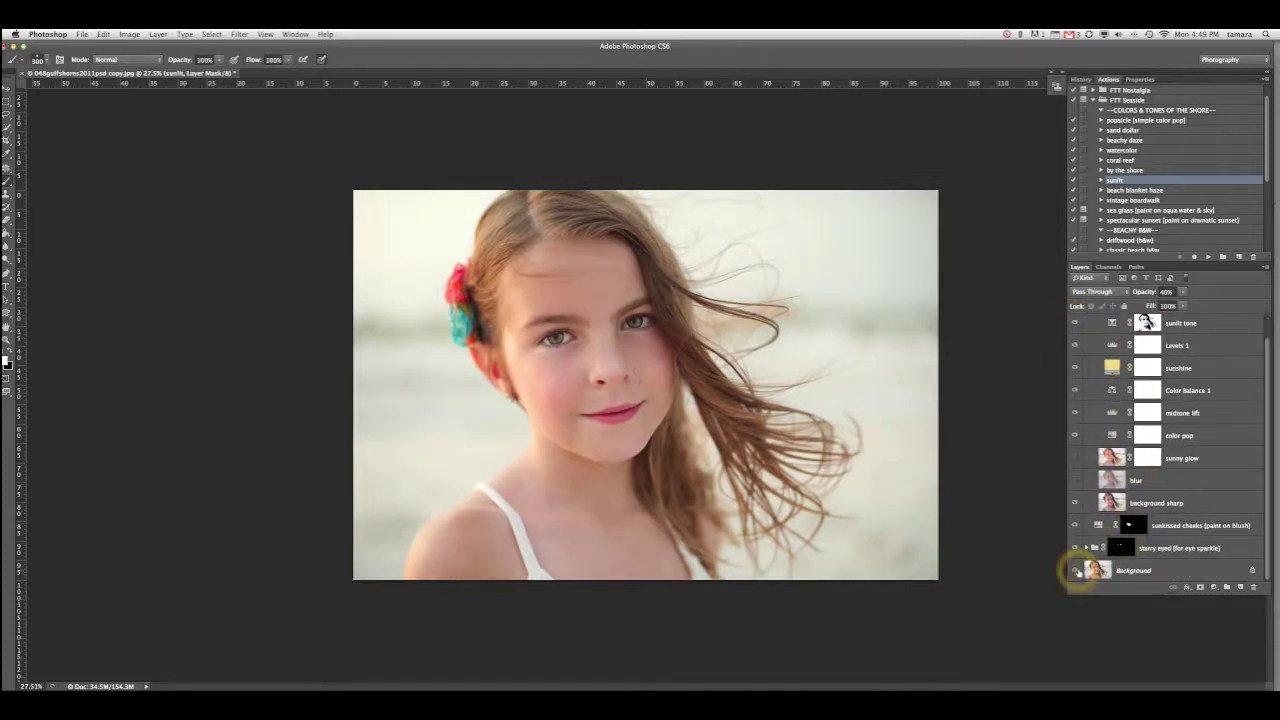
alt+click(1076, 570)
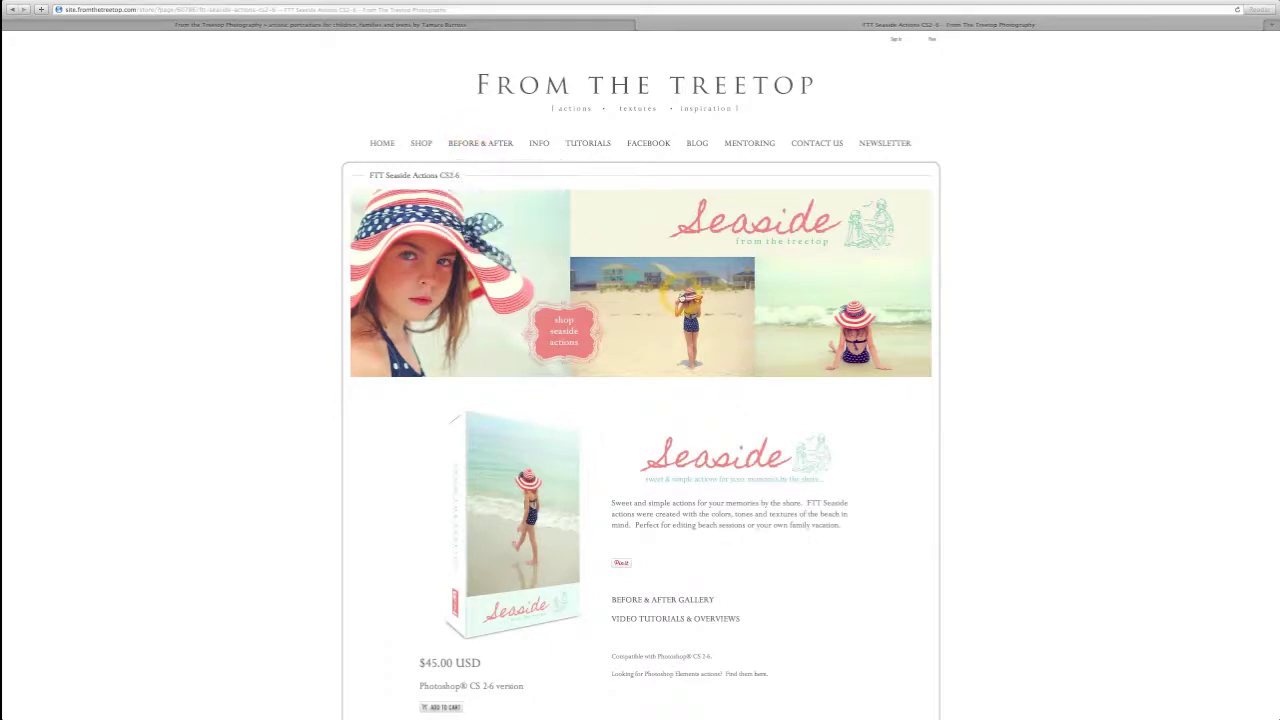
- Open the Seaside guide preview in the issuu reader and page to Color & Tones of the Shore (5 of 11)
scroll(685, 288, down, 5)
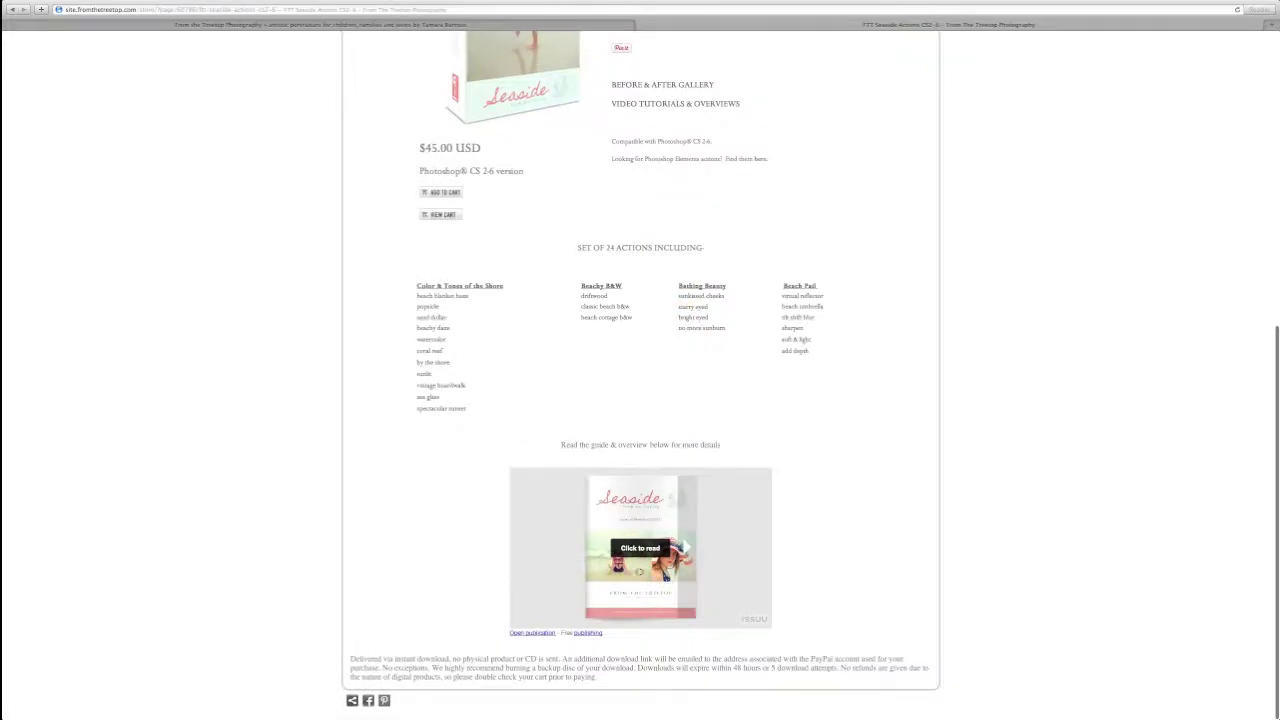
click(632, 551)
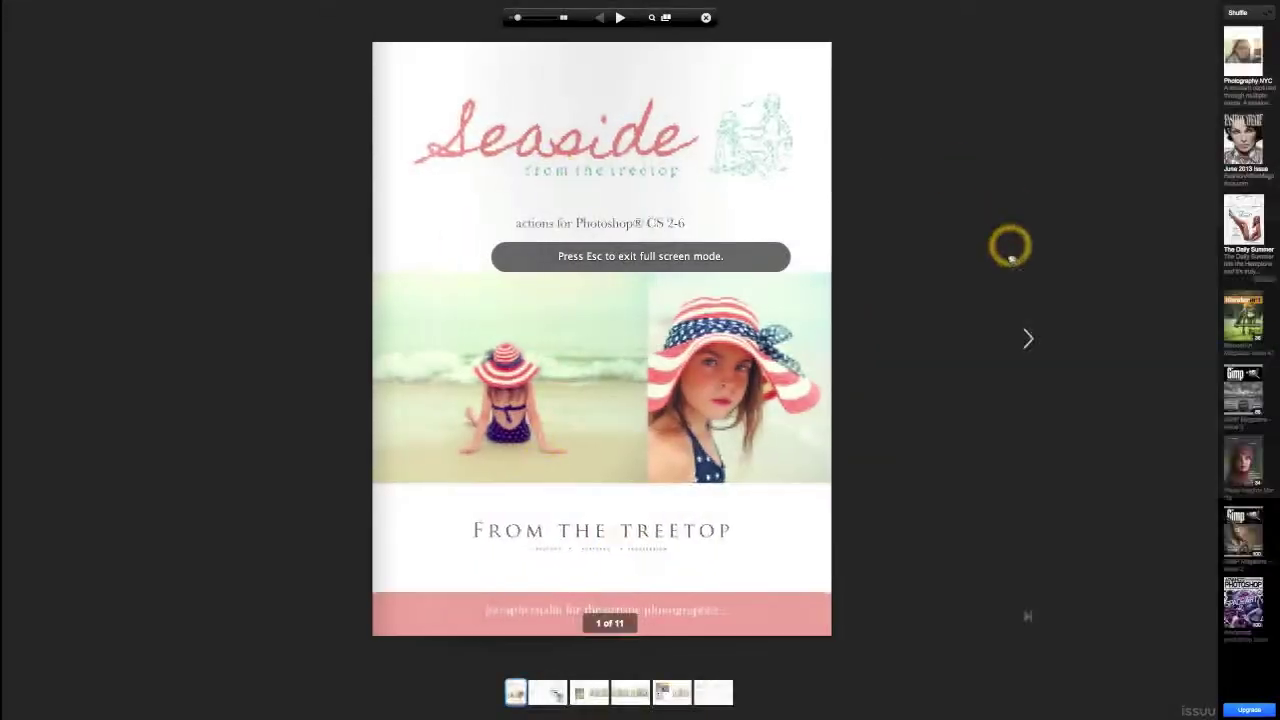
click(1023, 343)
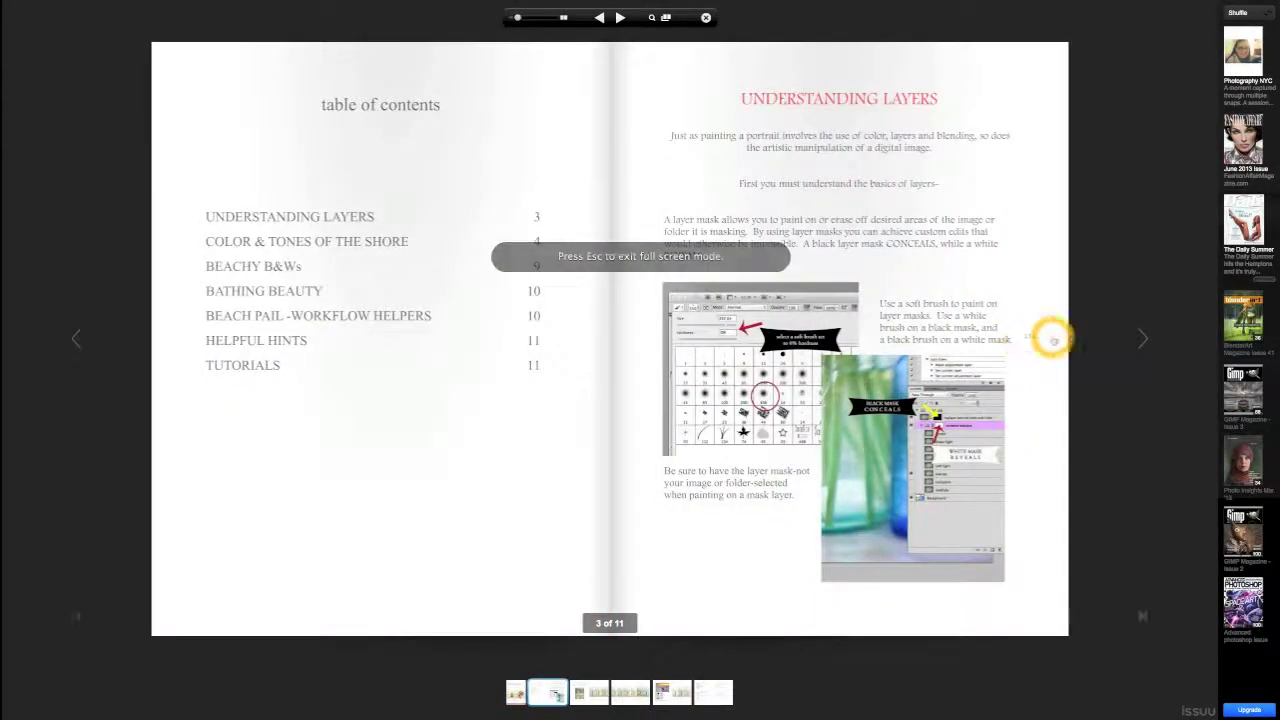
click(1139, 341)
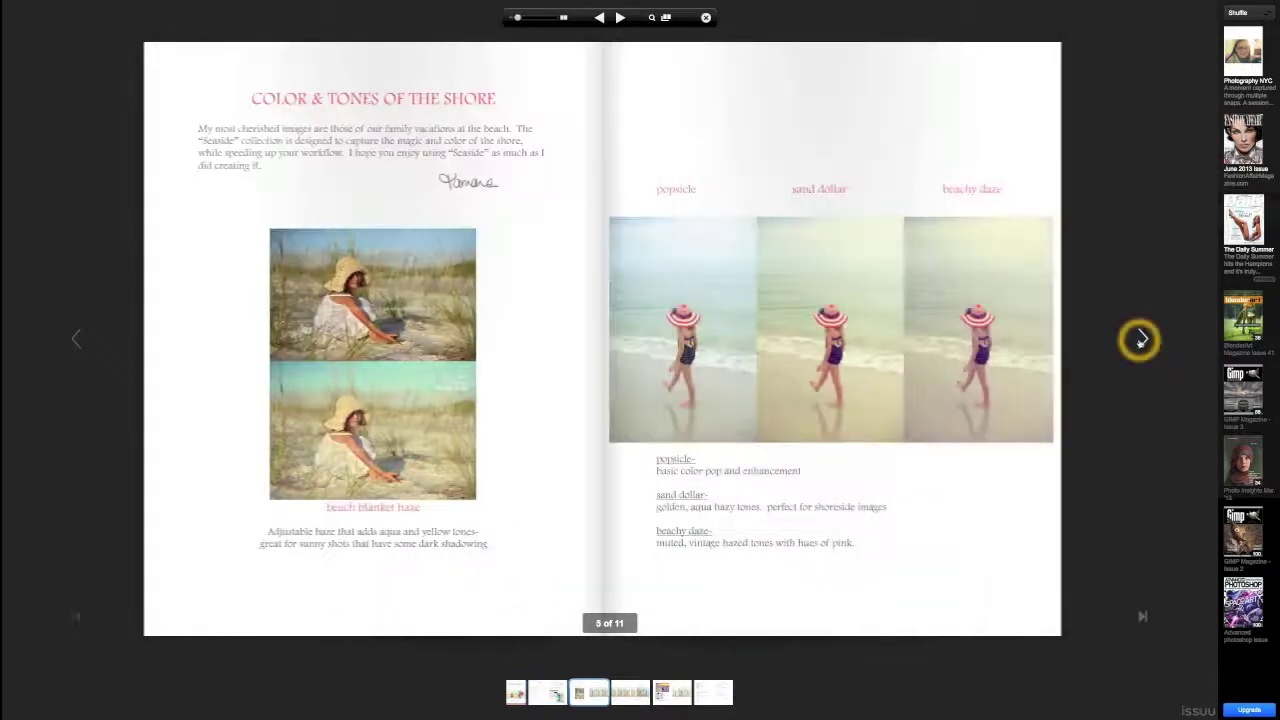